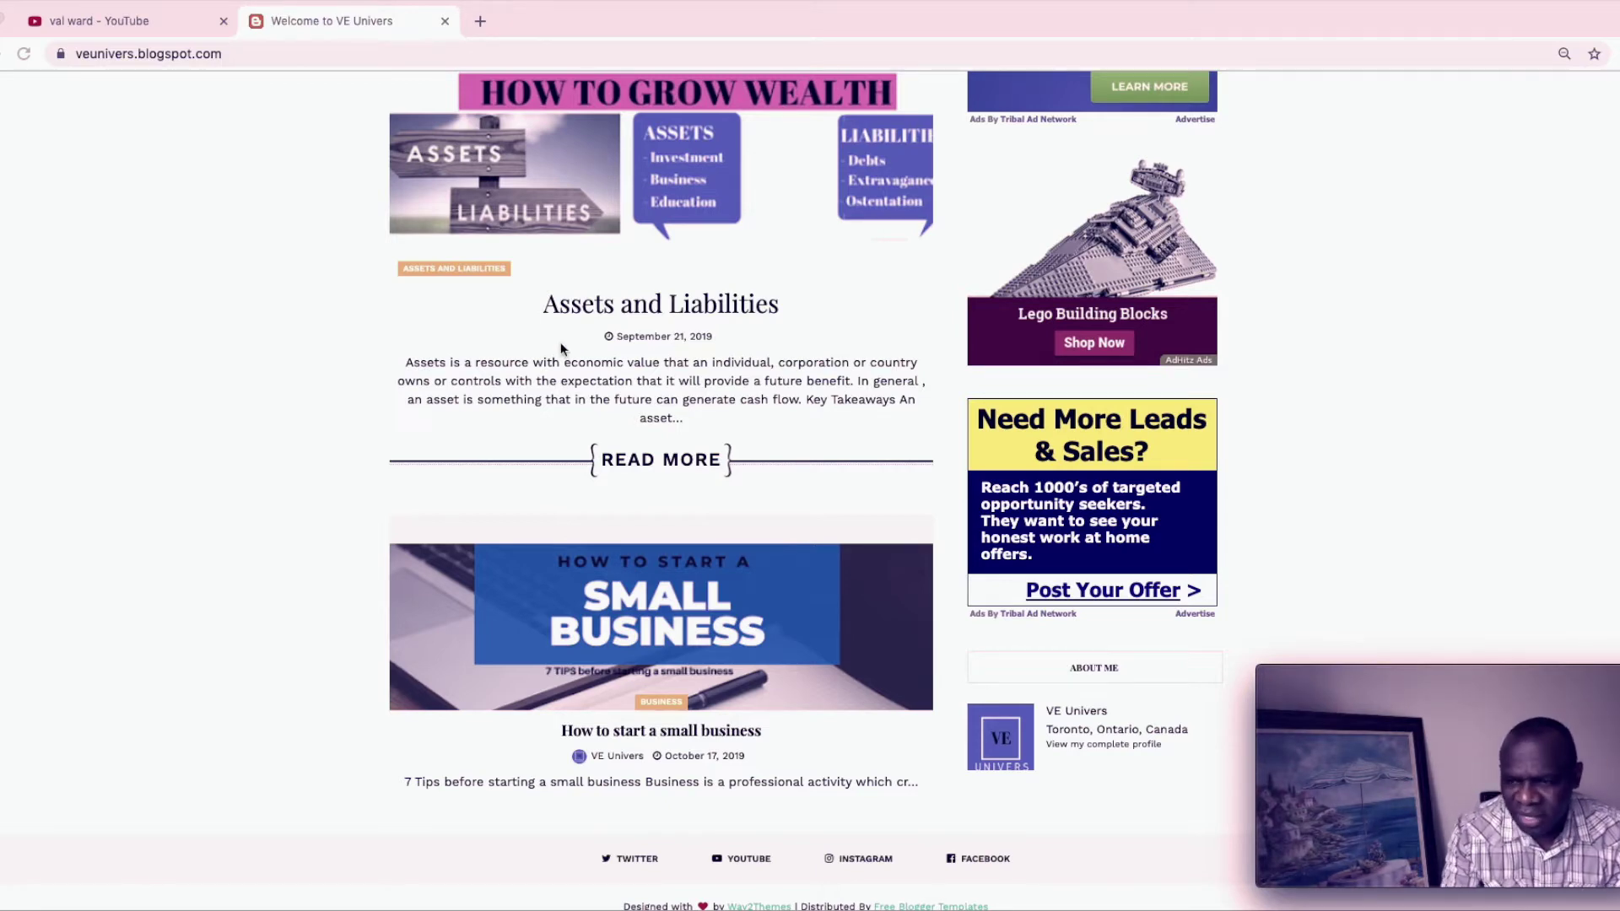
# Step: Leave the VE Univers blog for the val ward YouTube tab and start a channel search
pyautogui.scroll(3, 533, 230)
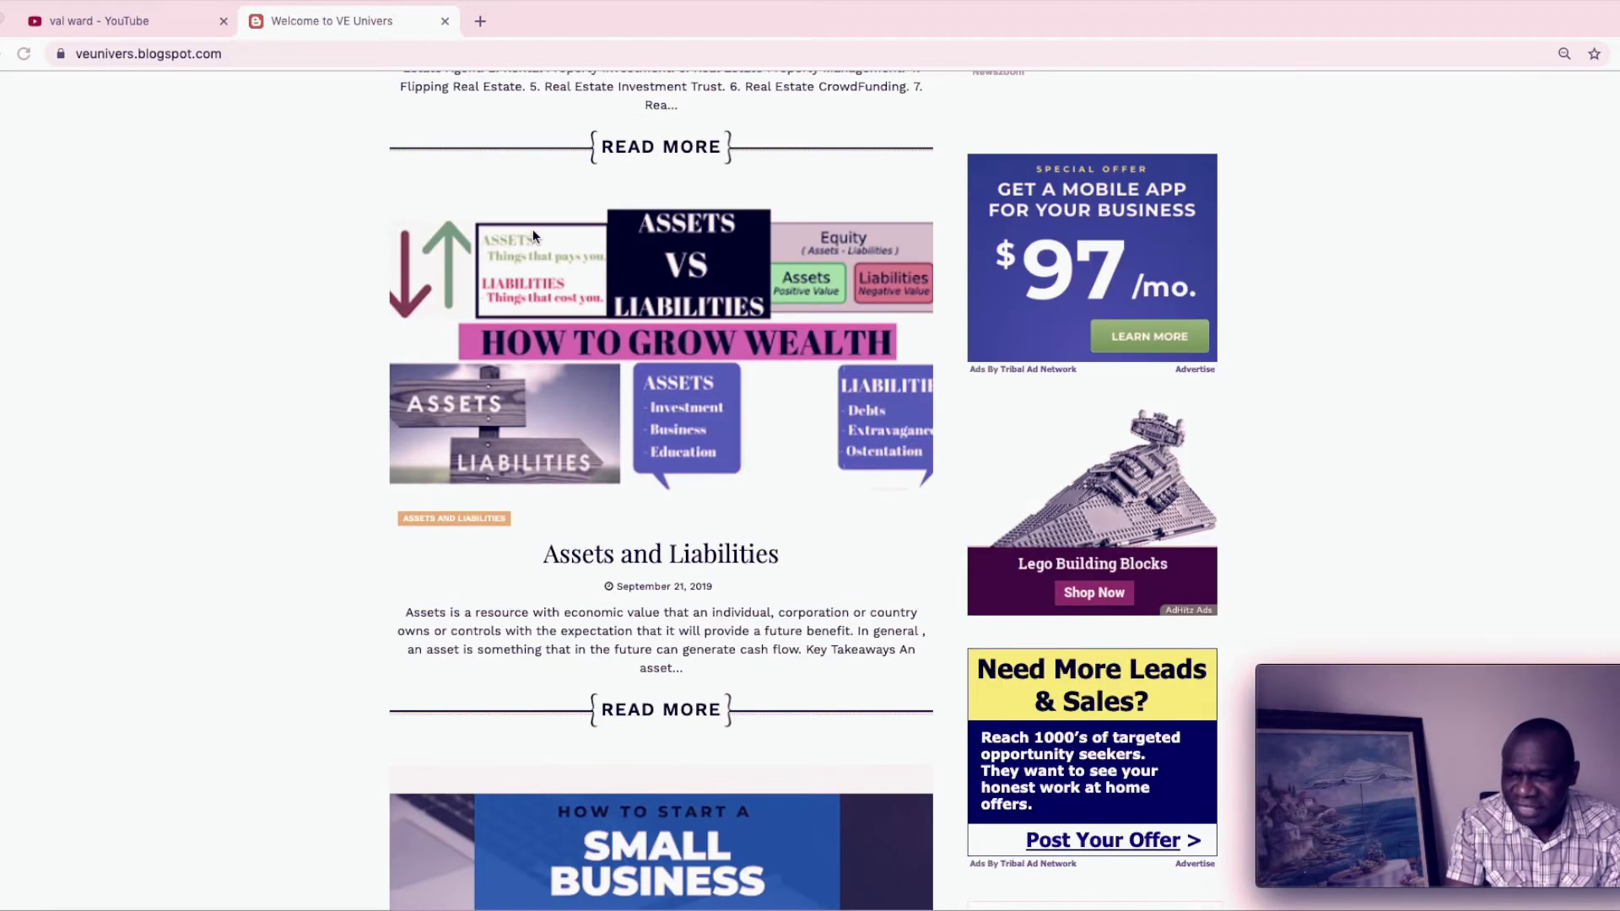
pyautogui.scroll(2, 533, 236)
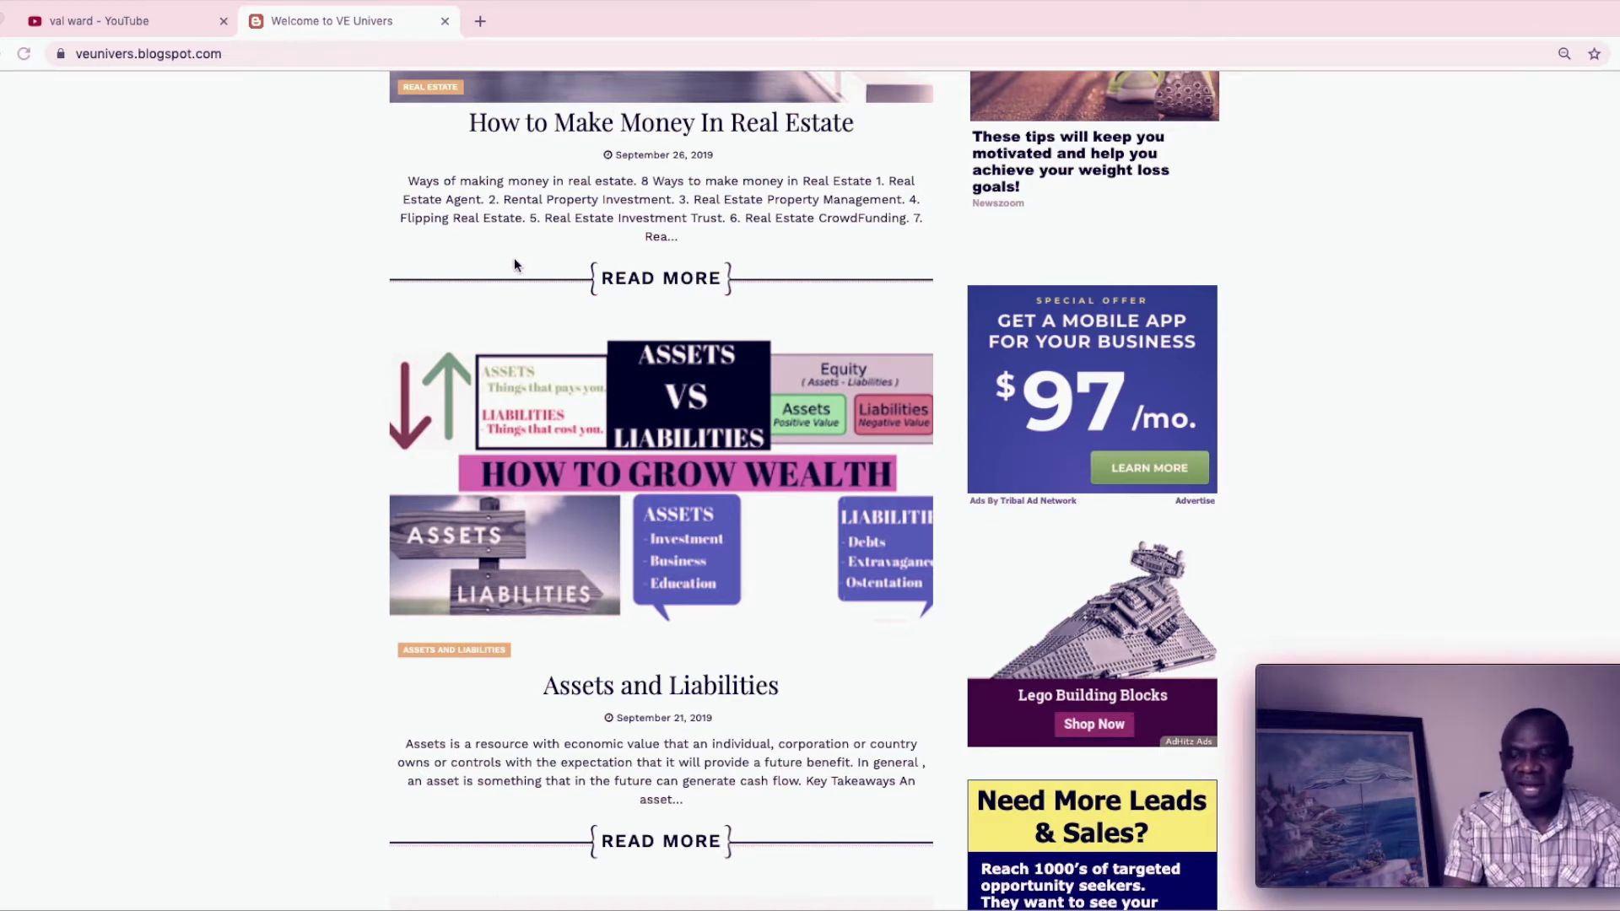
pyautogui.click(136, 21)
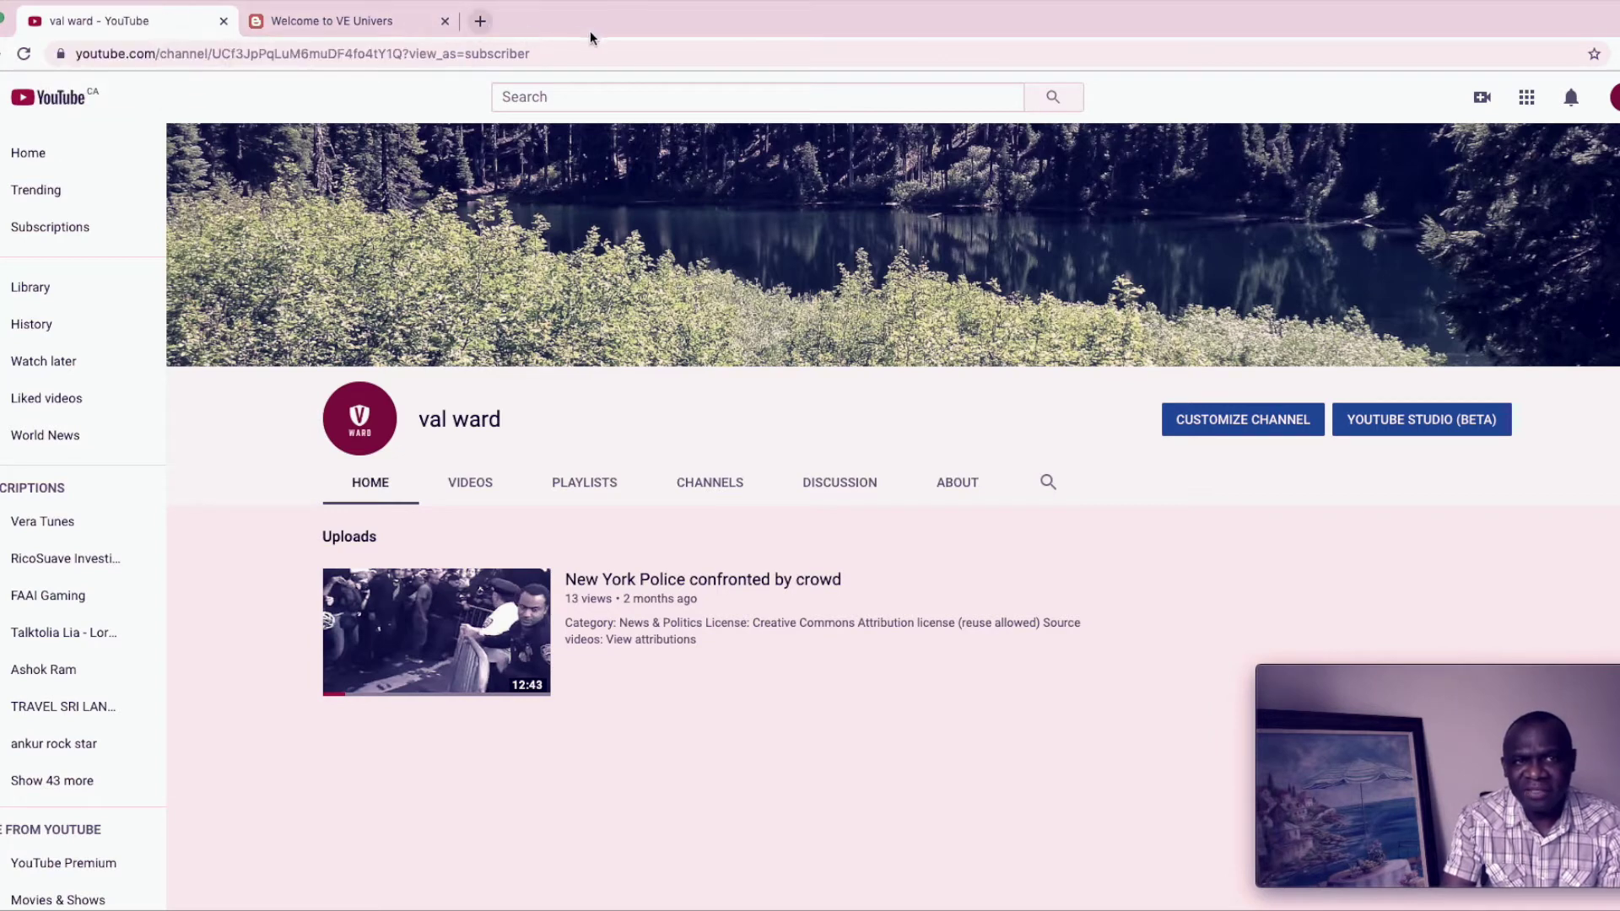
pyautogui.click(544, 98)
# Step: Subscribe to Victor-VE Univers from the 've univers' results, check bell options, and open its page
pyautogui.click(544, 151)
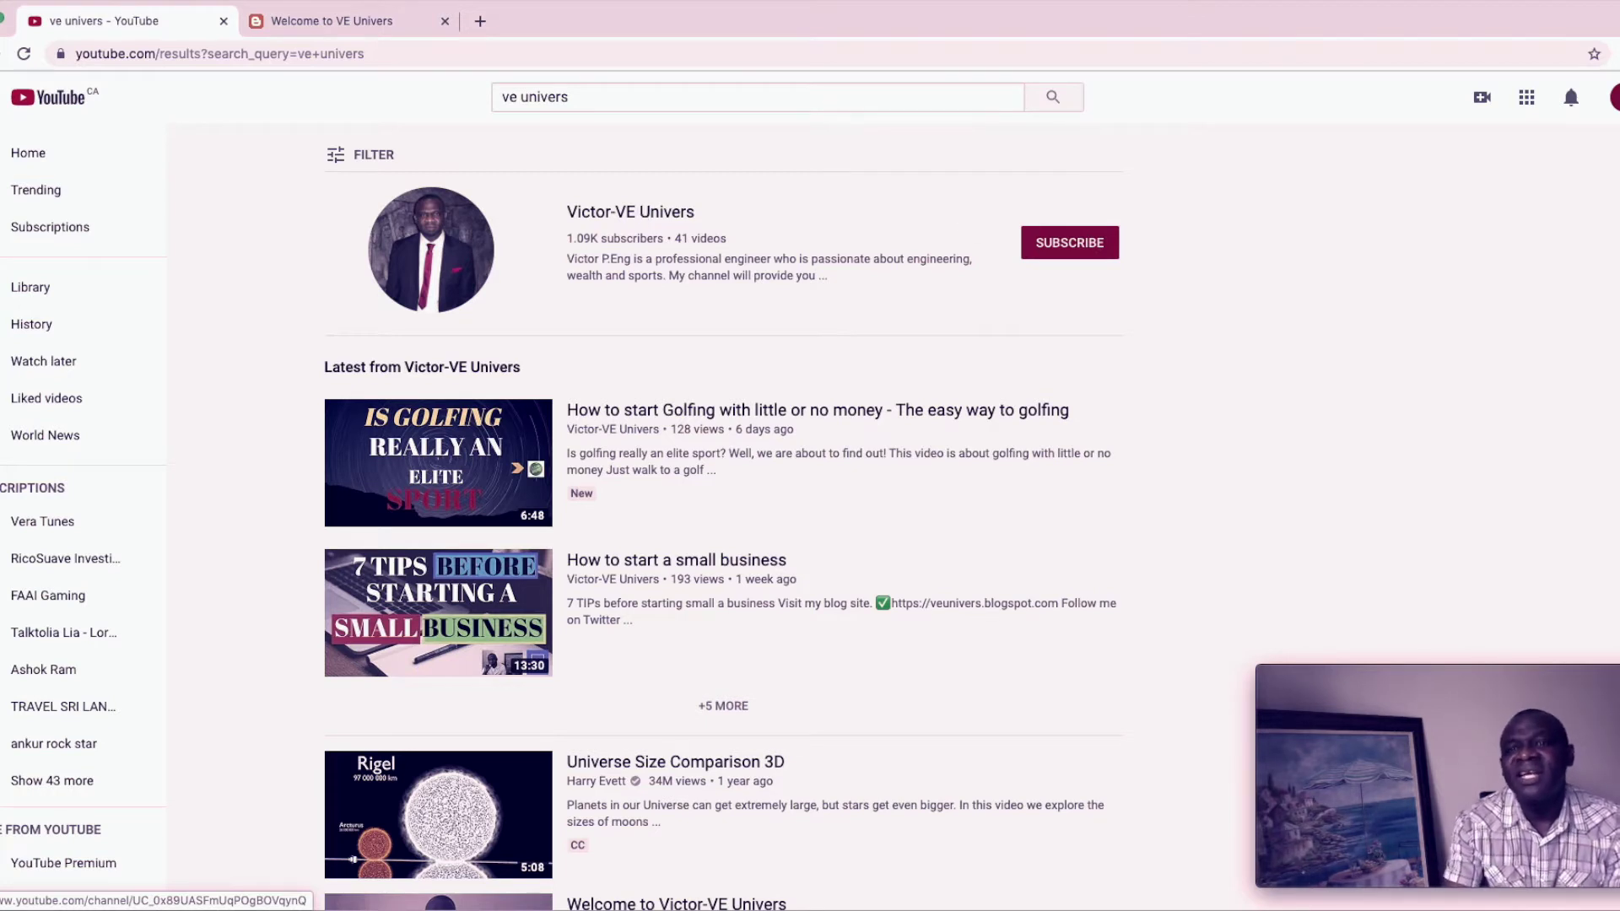
pyautogui.click(1070, 257)
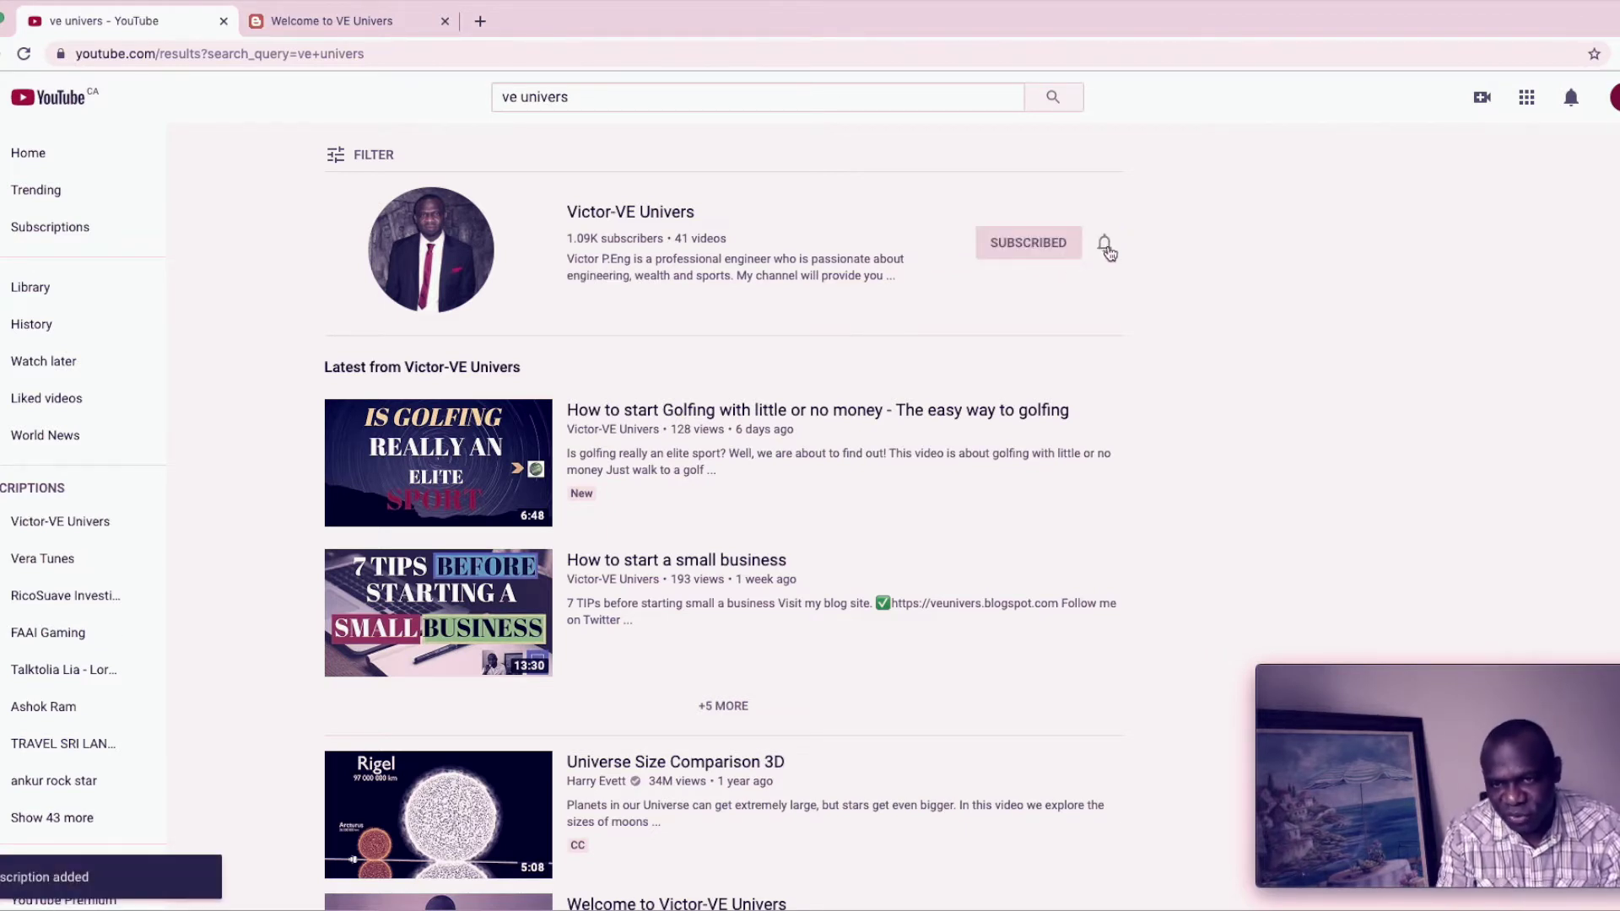
pyautogui.click(1104, 244)
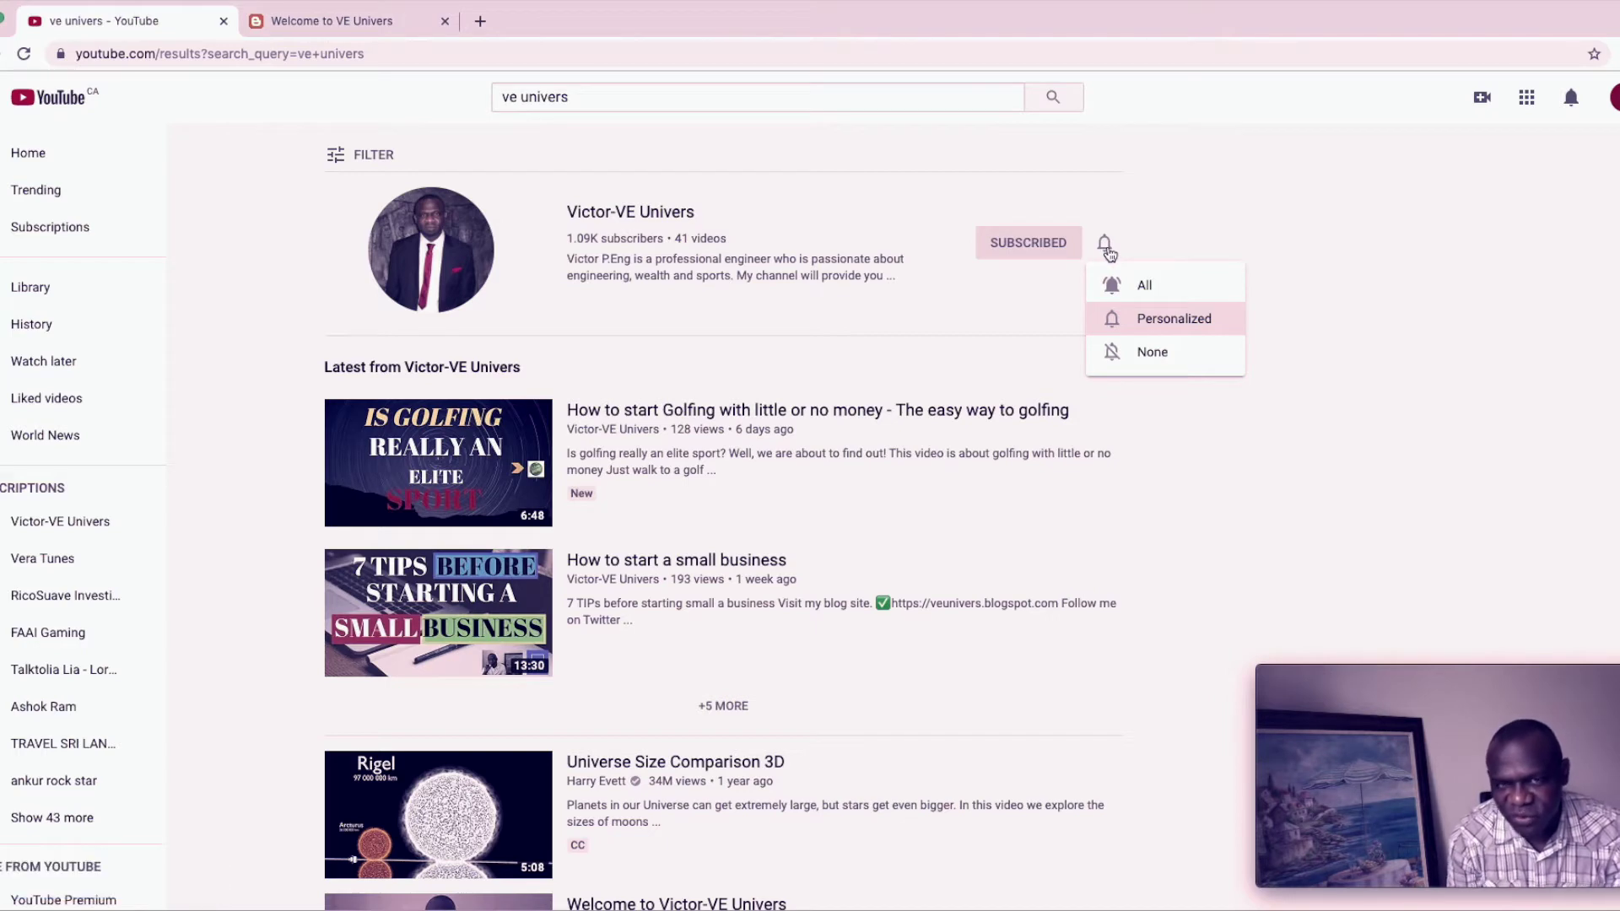
pyautogui.click(682, 217)
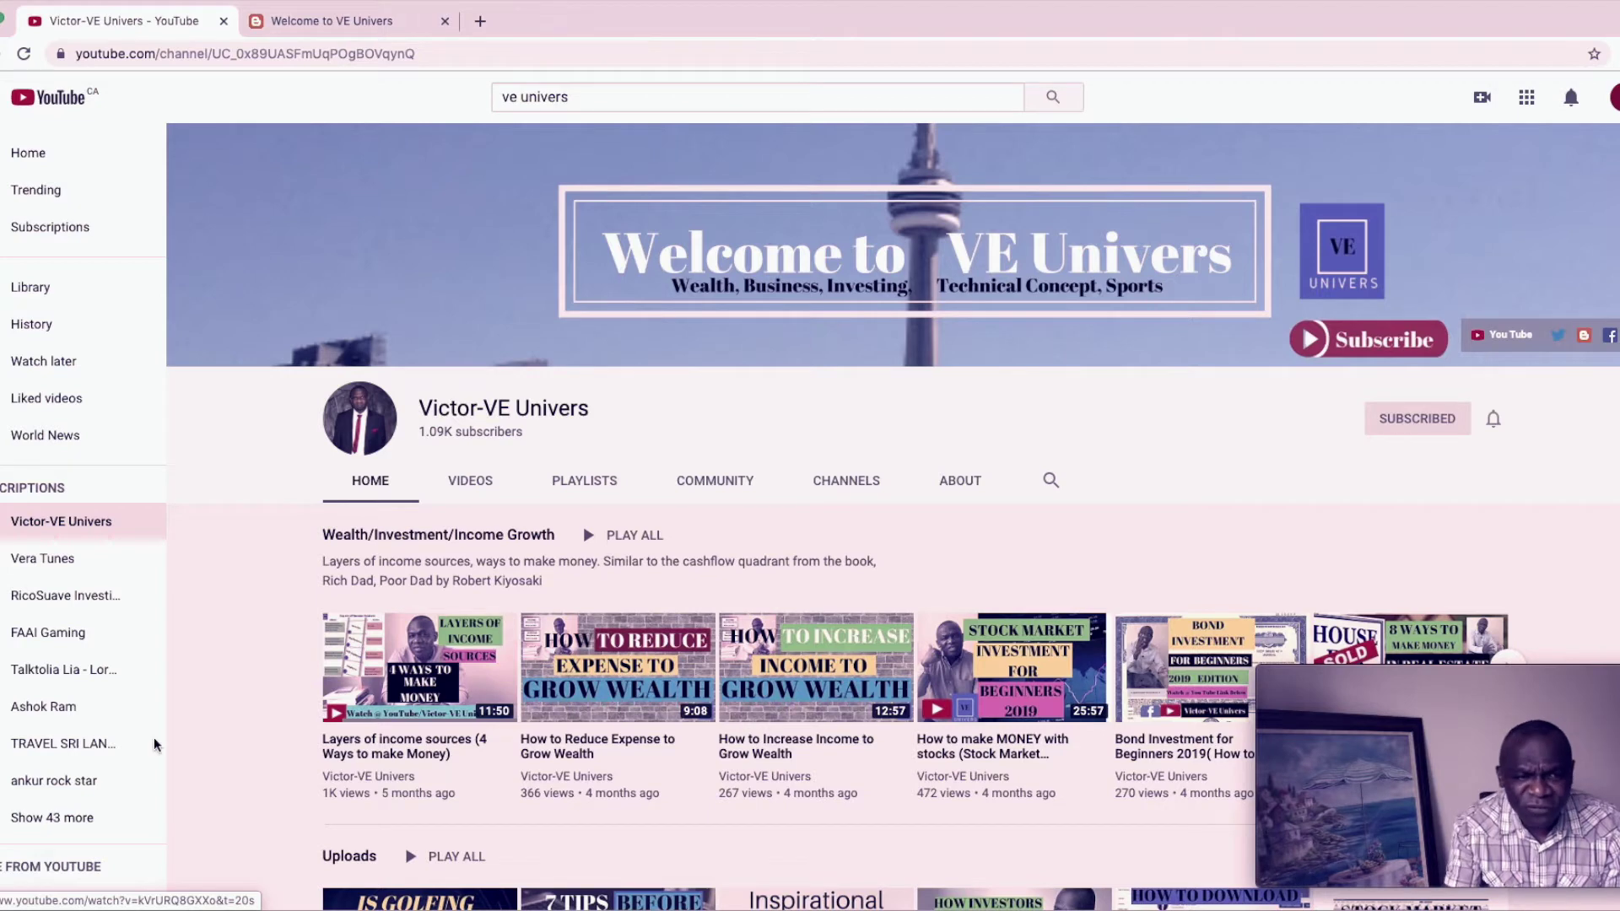
# Step: Browse the FAAI Gaming, Ashok Ram and TRAVEL SRI LANKA channels, ending on Vera Tunes
pyautogui.click(59, 639)
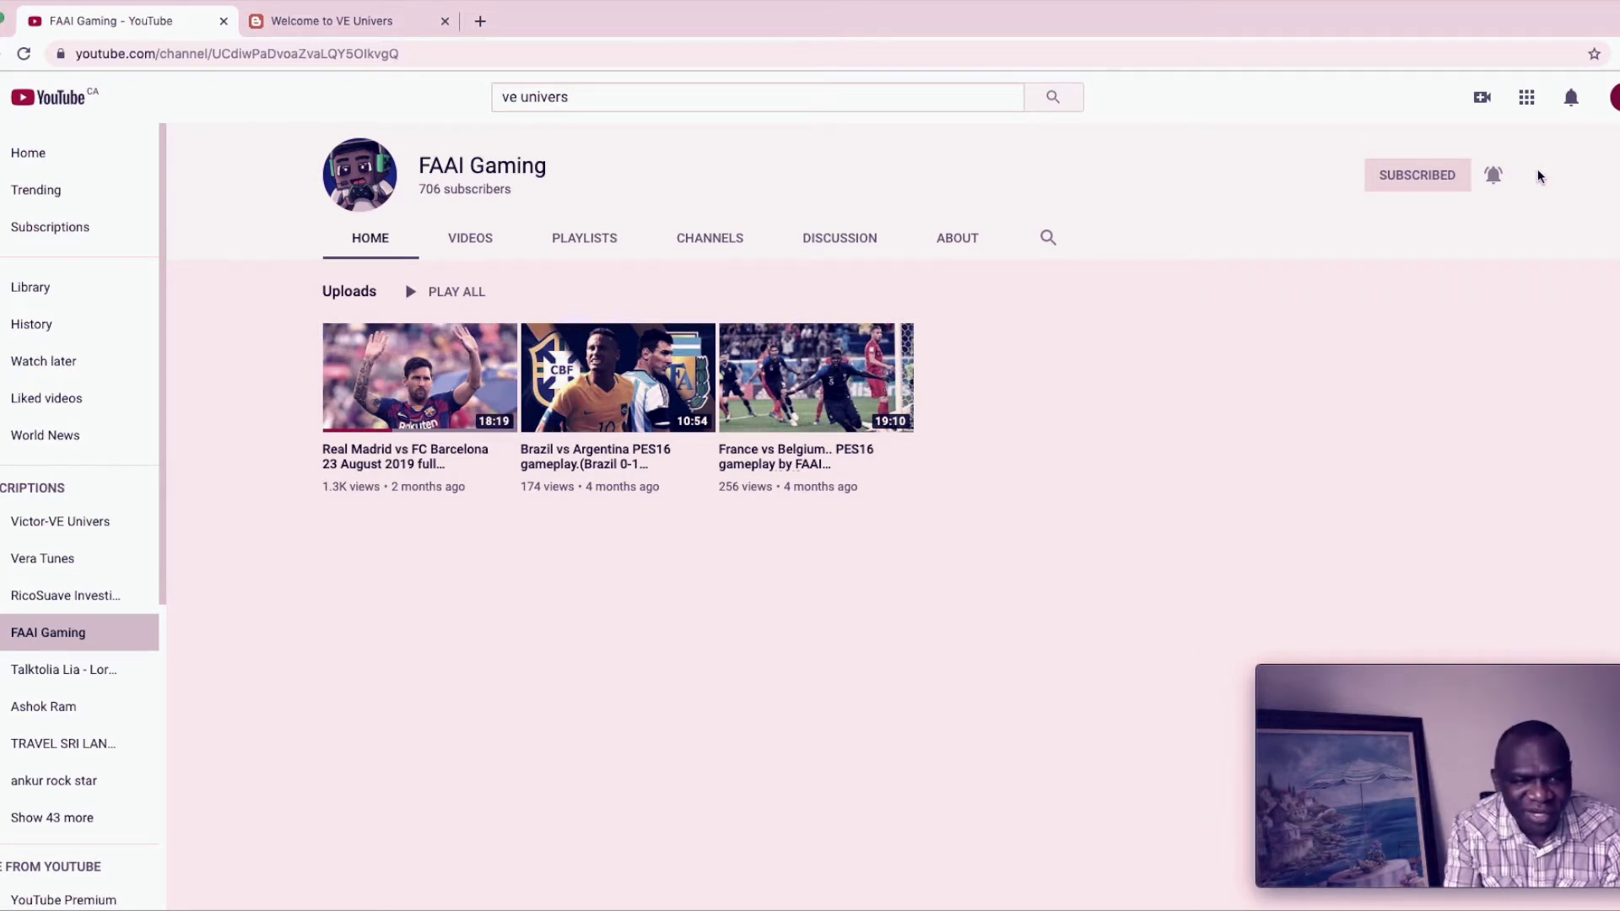
pyautogui.click(43, 707)
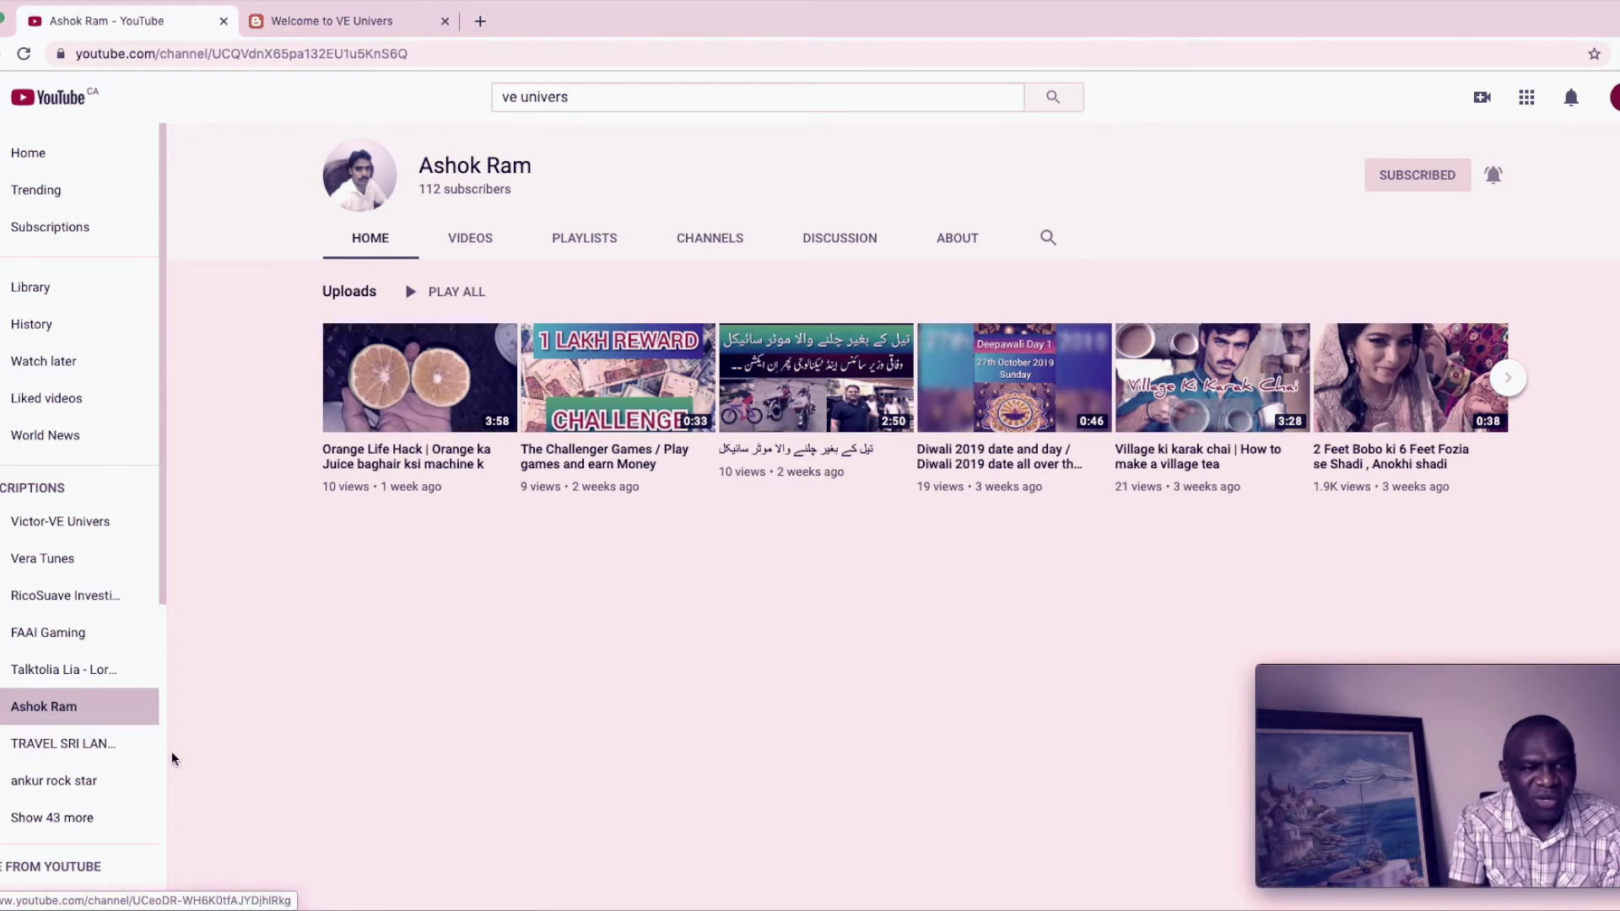
pyautogui.click(73, 749)
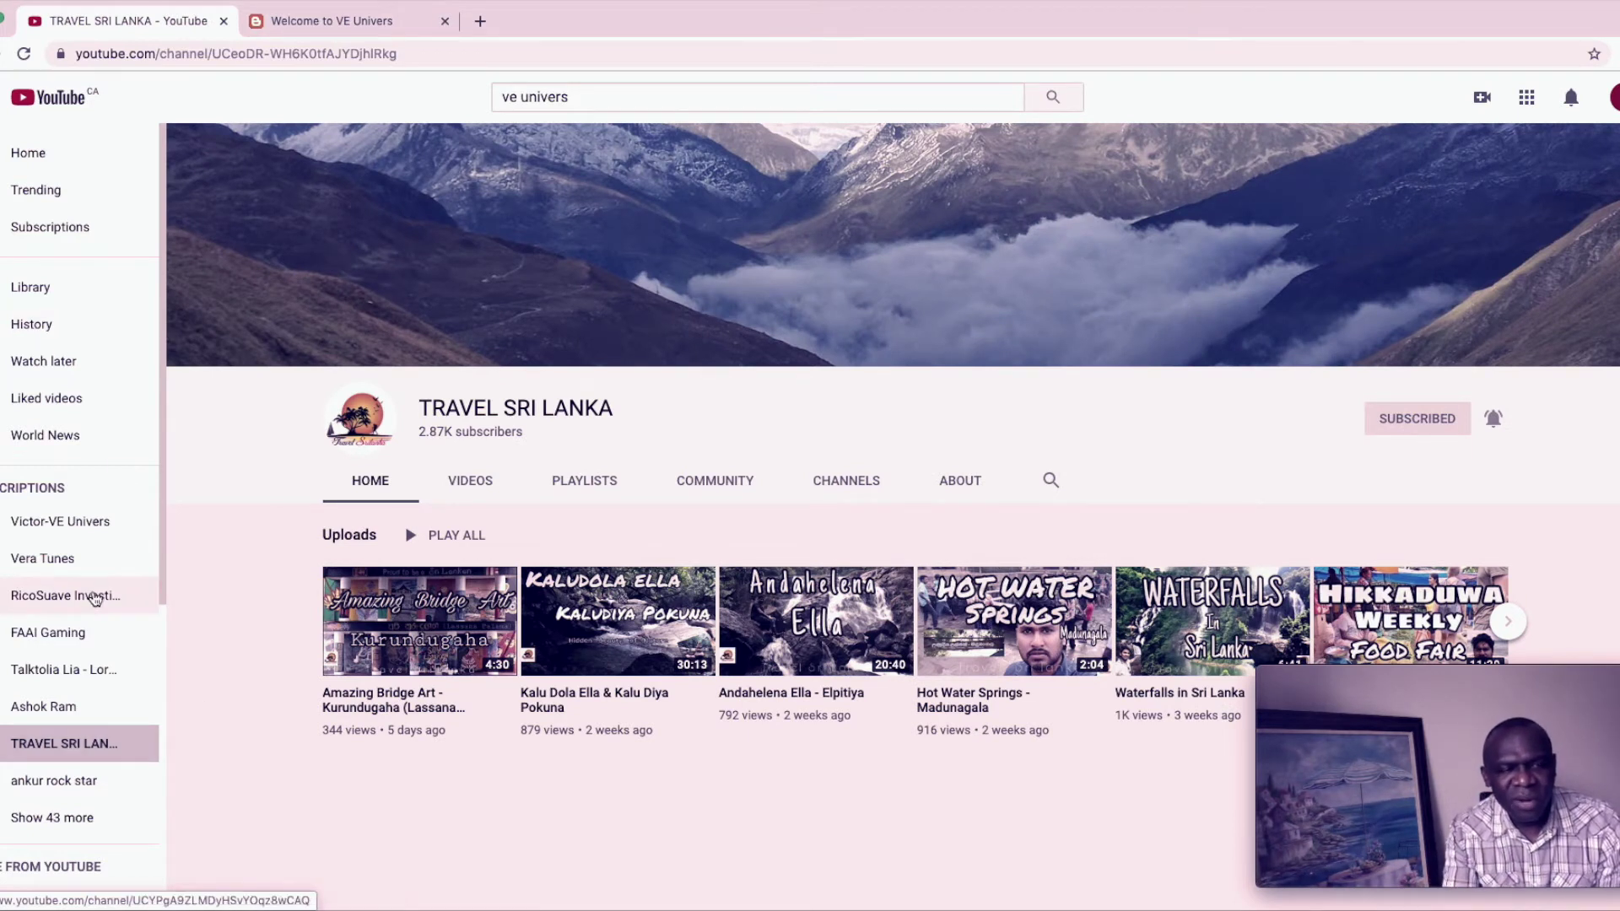
pyautogui.click(67, 562)
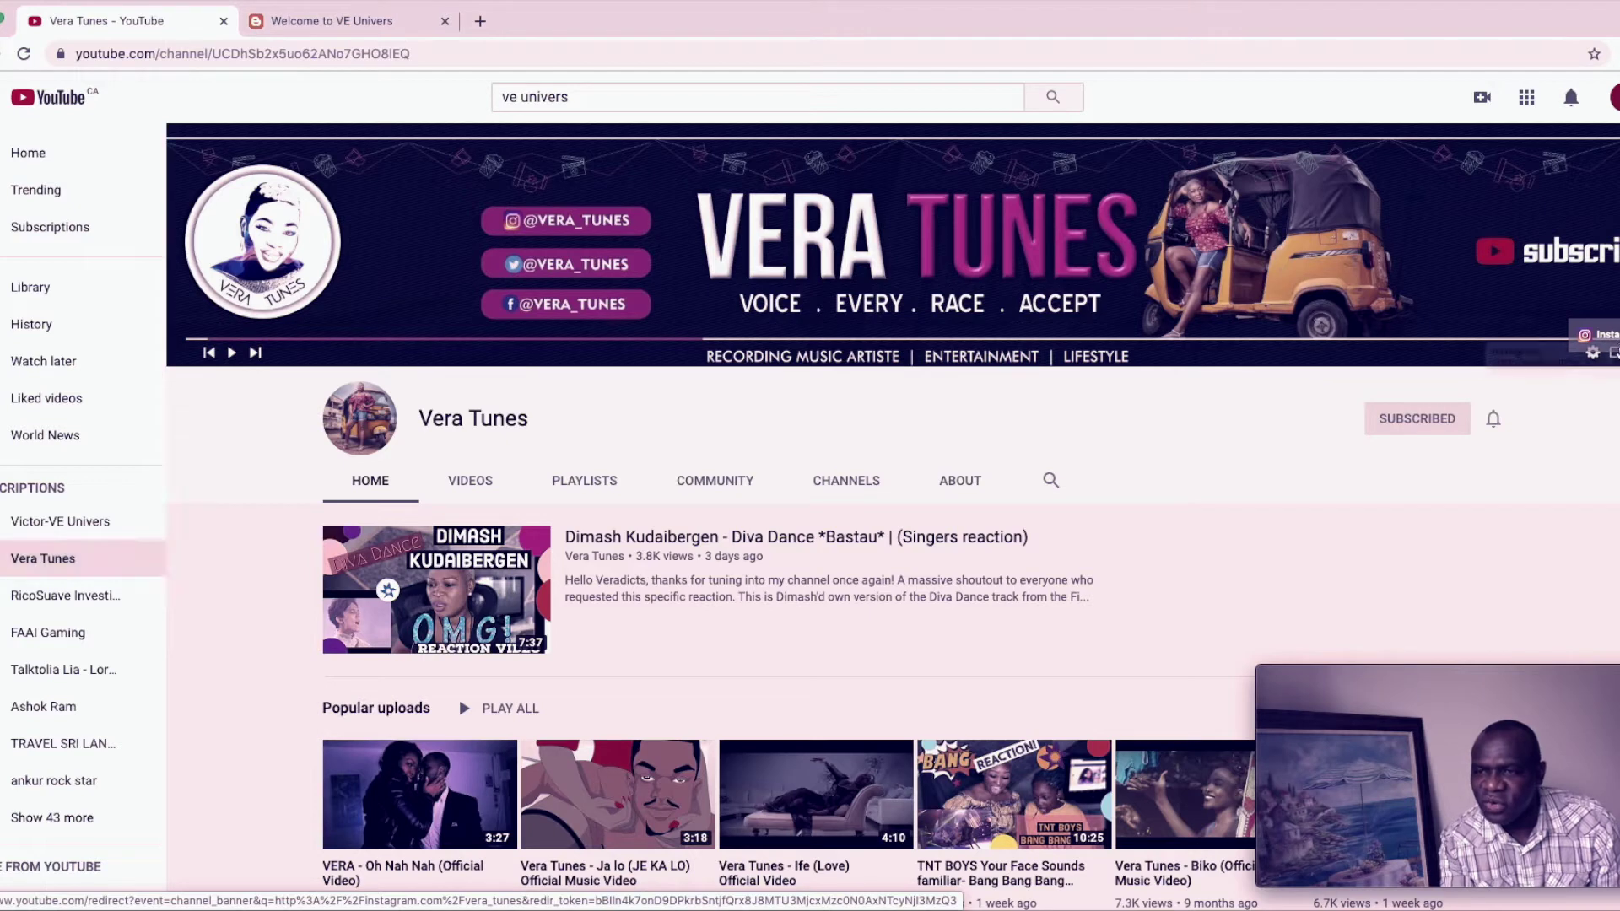
pyautogui.click(1607, 337)
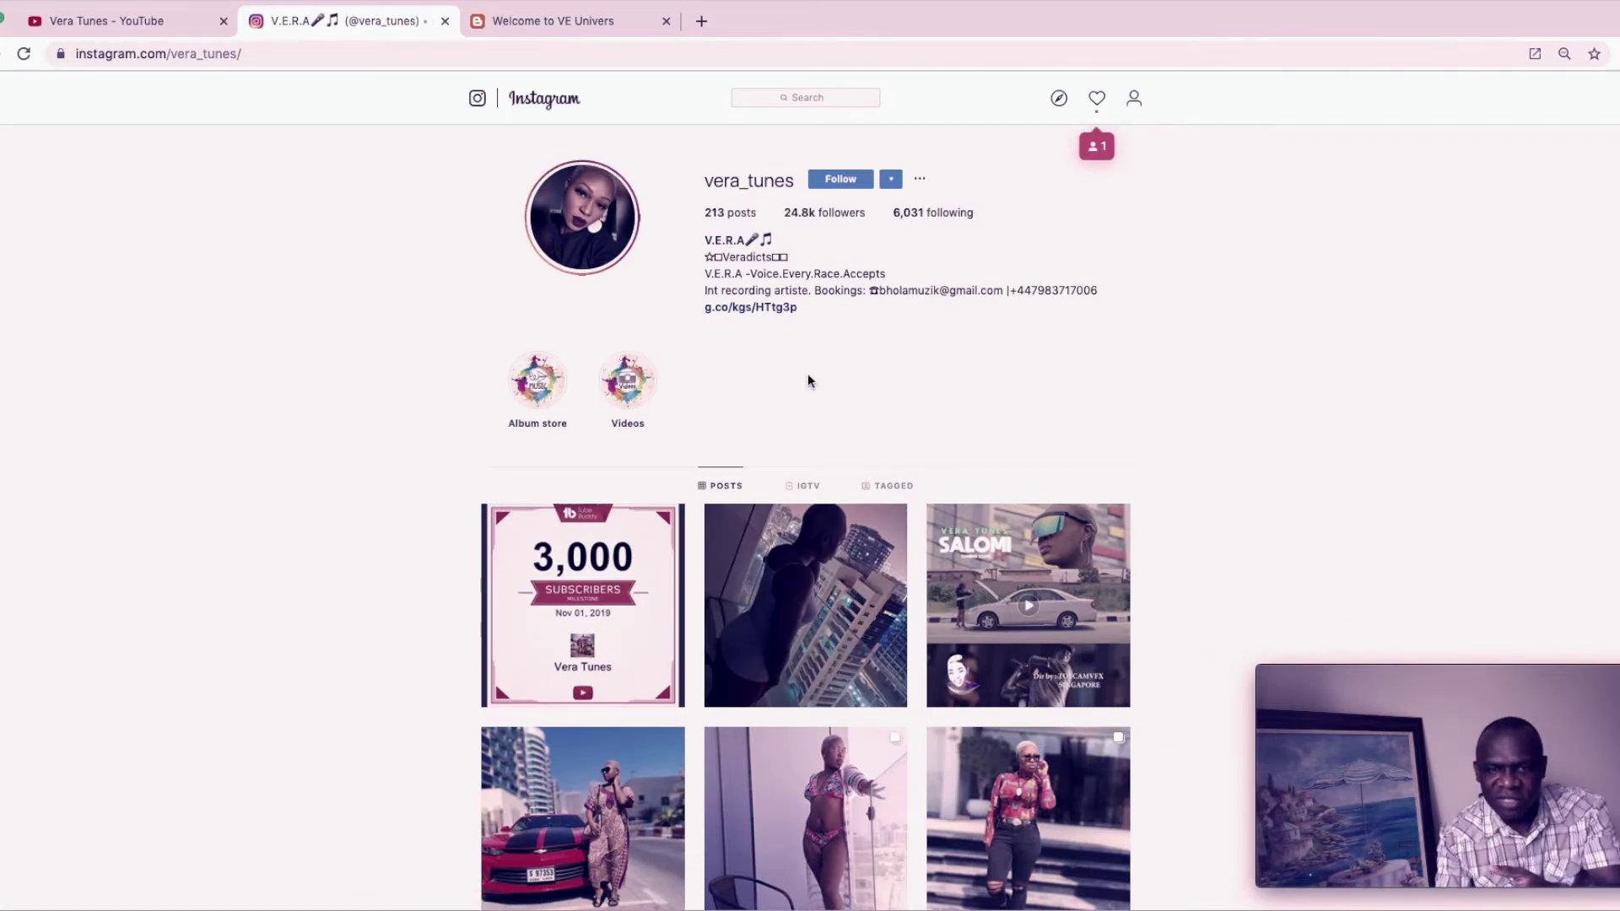
pyautogui.scroll(-3, 810, 591)
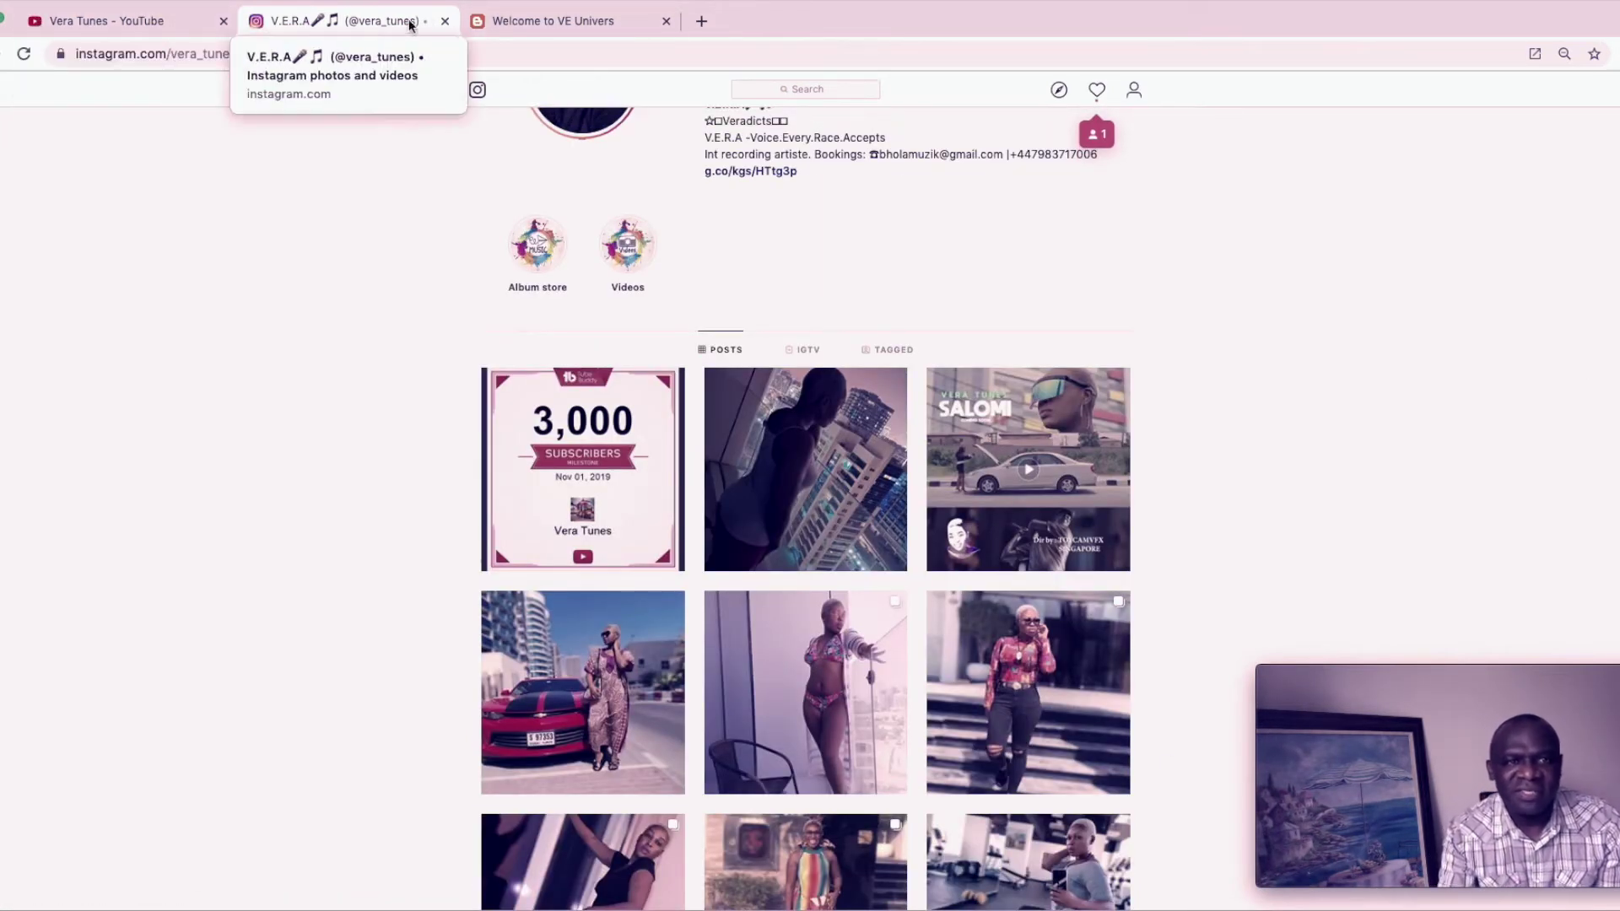
pyautogui.click(445, 22)
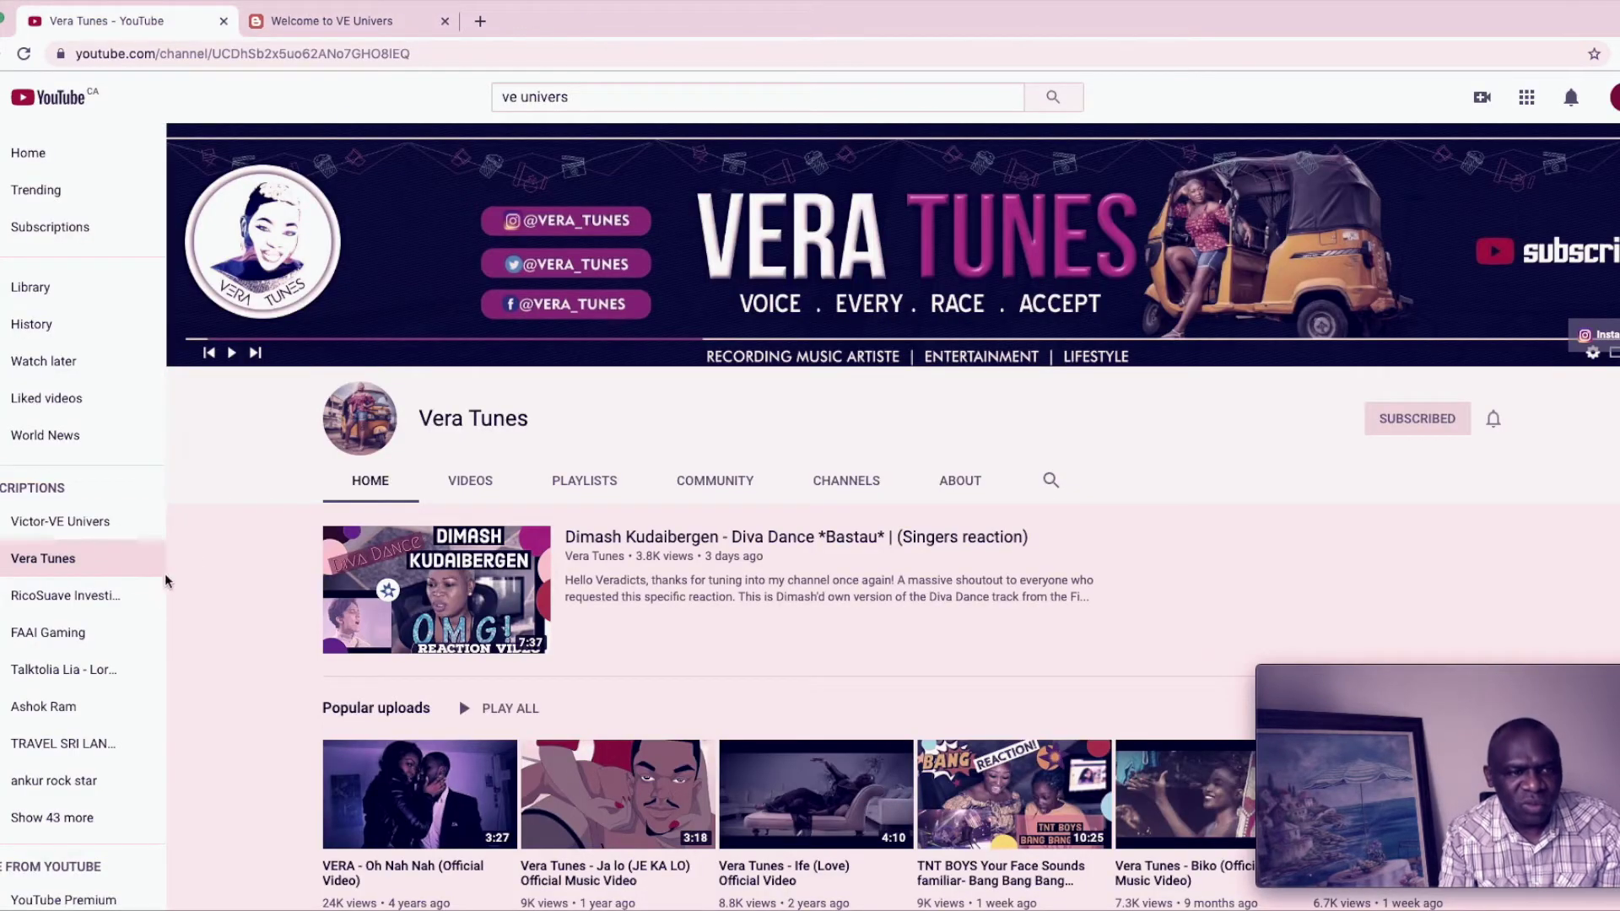
pyautogui.click(42, 598)
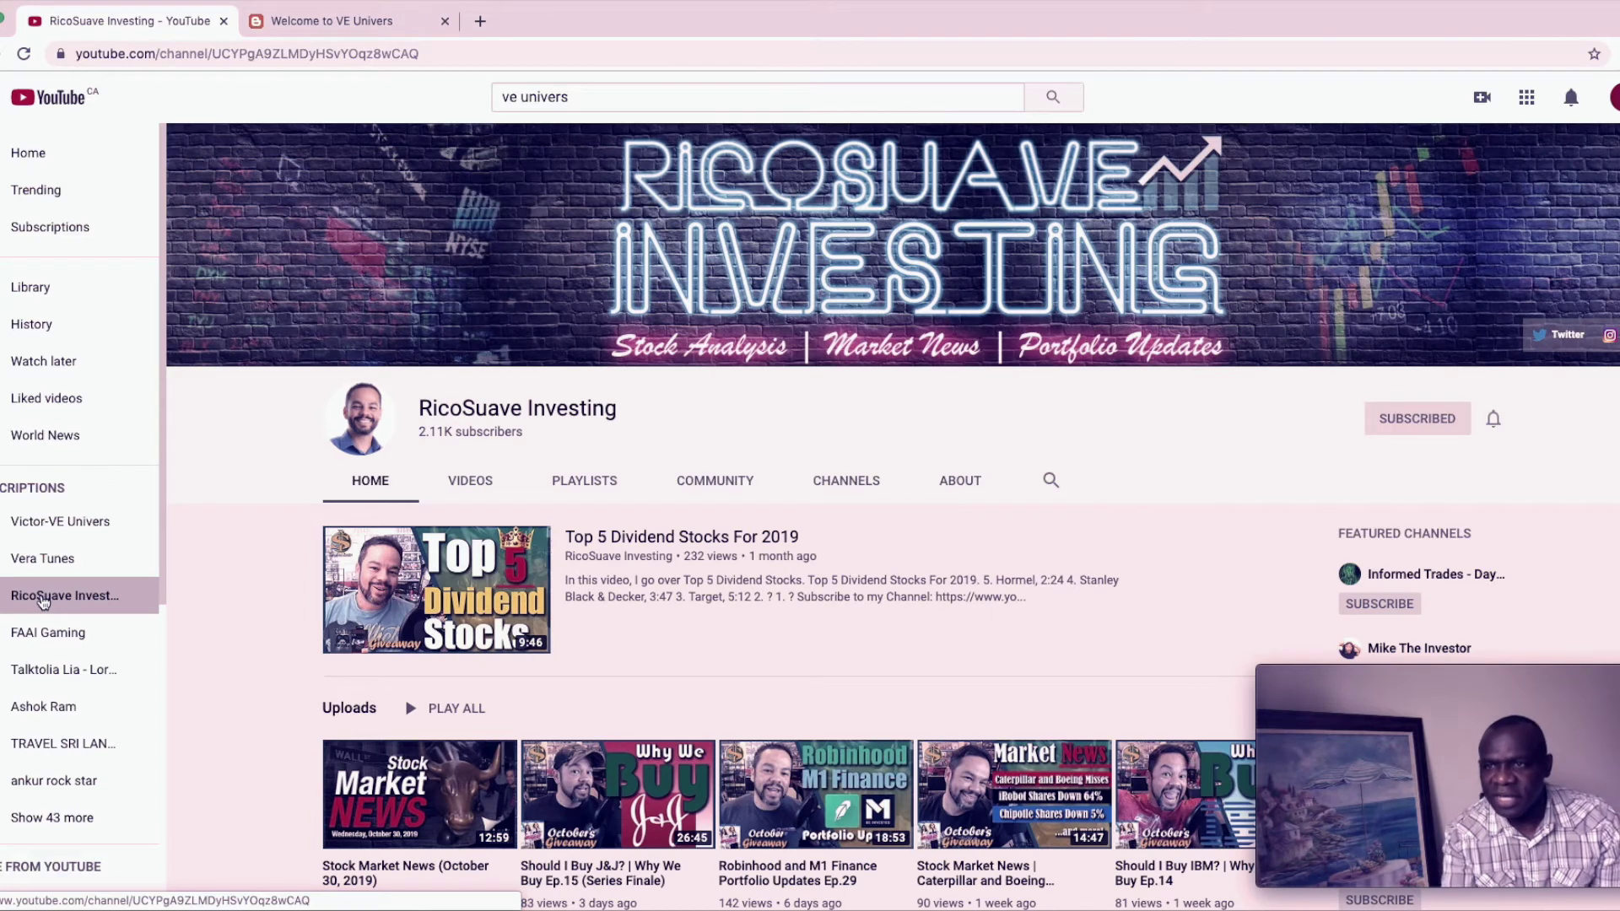
# Step: Open RicoSuave Investing's Twitter from its banner, cancel the unfollow, and return to YouTube
pyautogui.click(1567, 336)
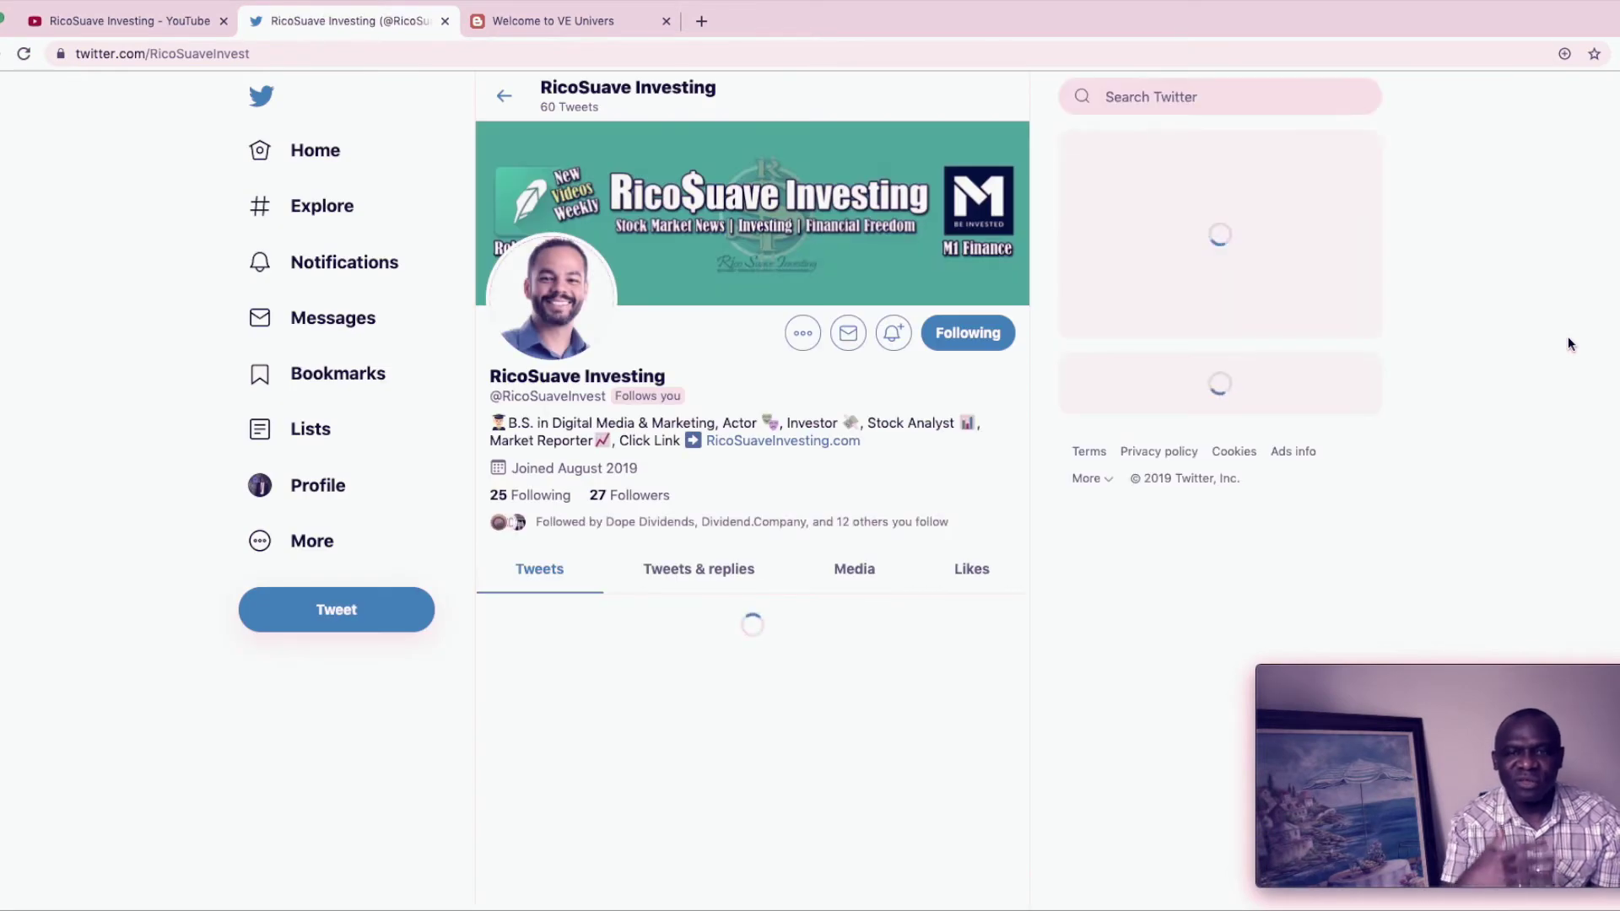
pyautogui.click(982, 341)
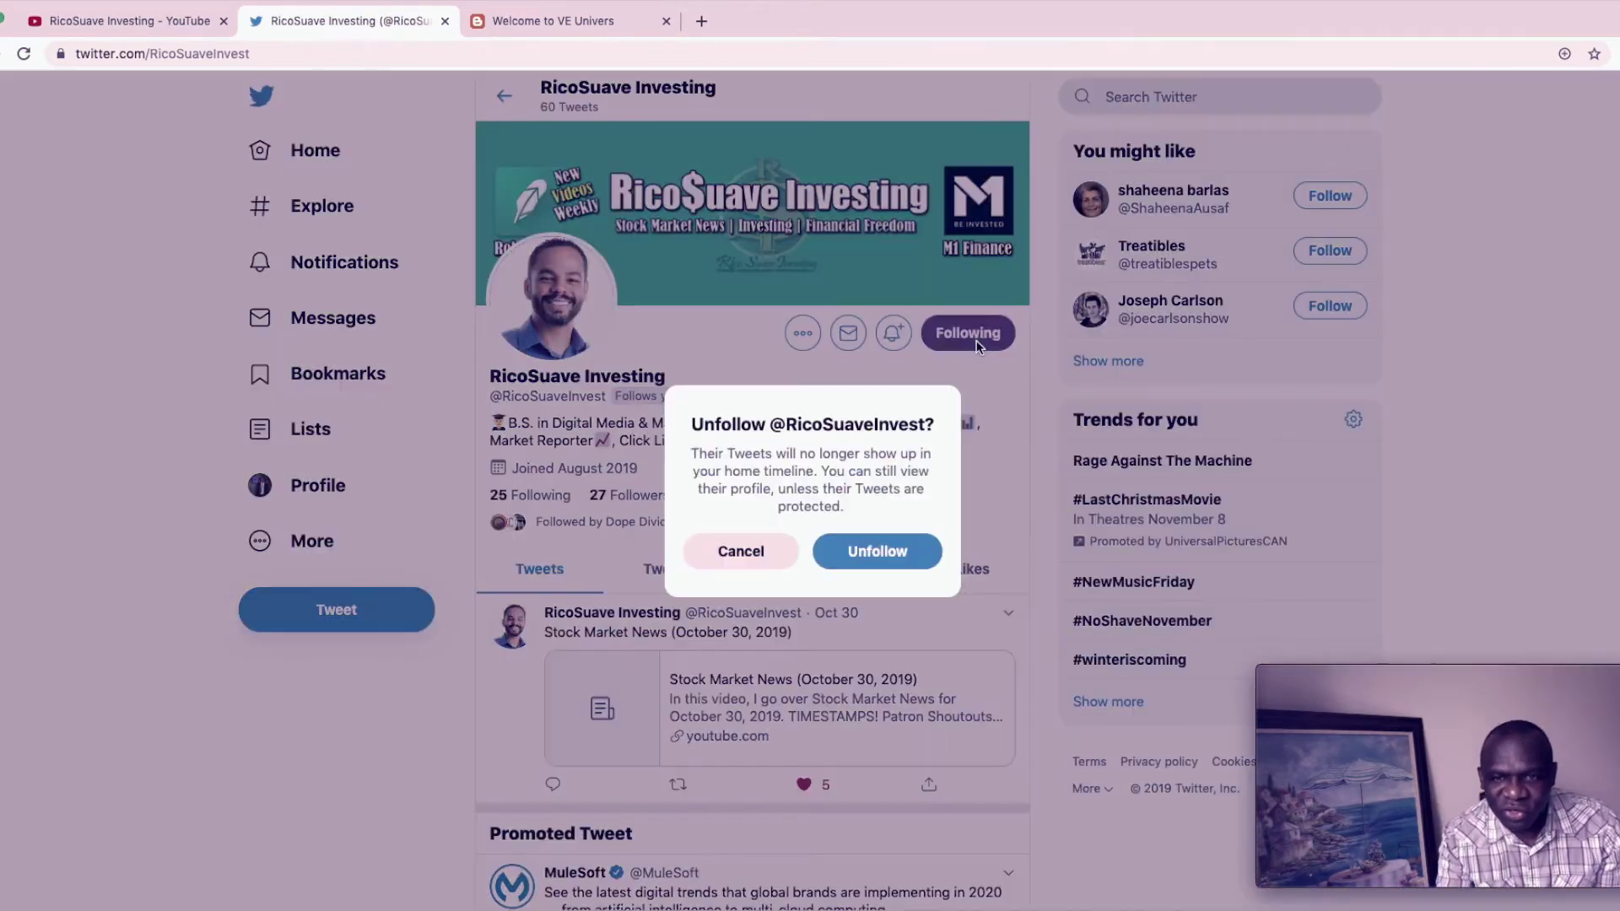
pyautogui.click(741, 552)
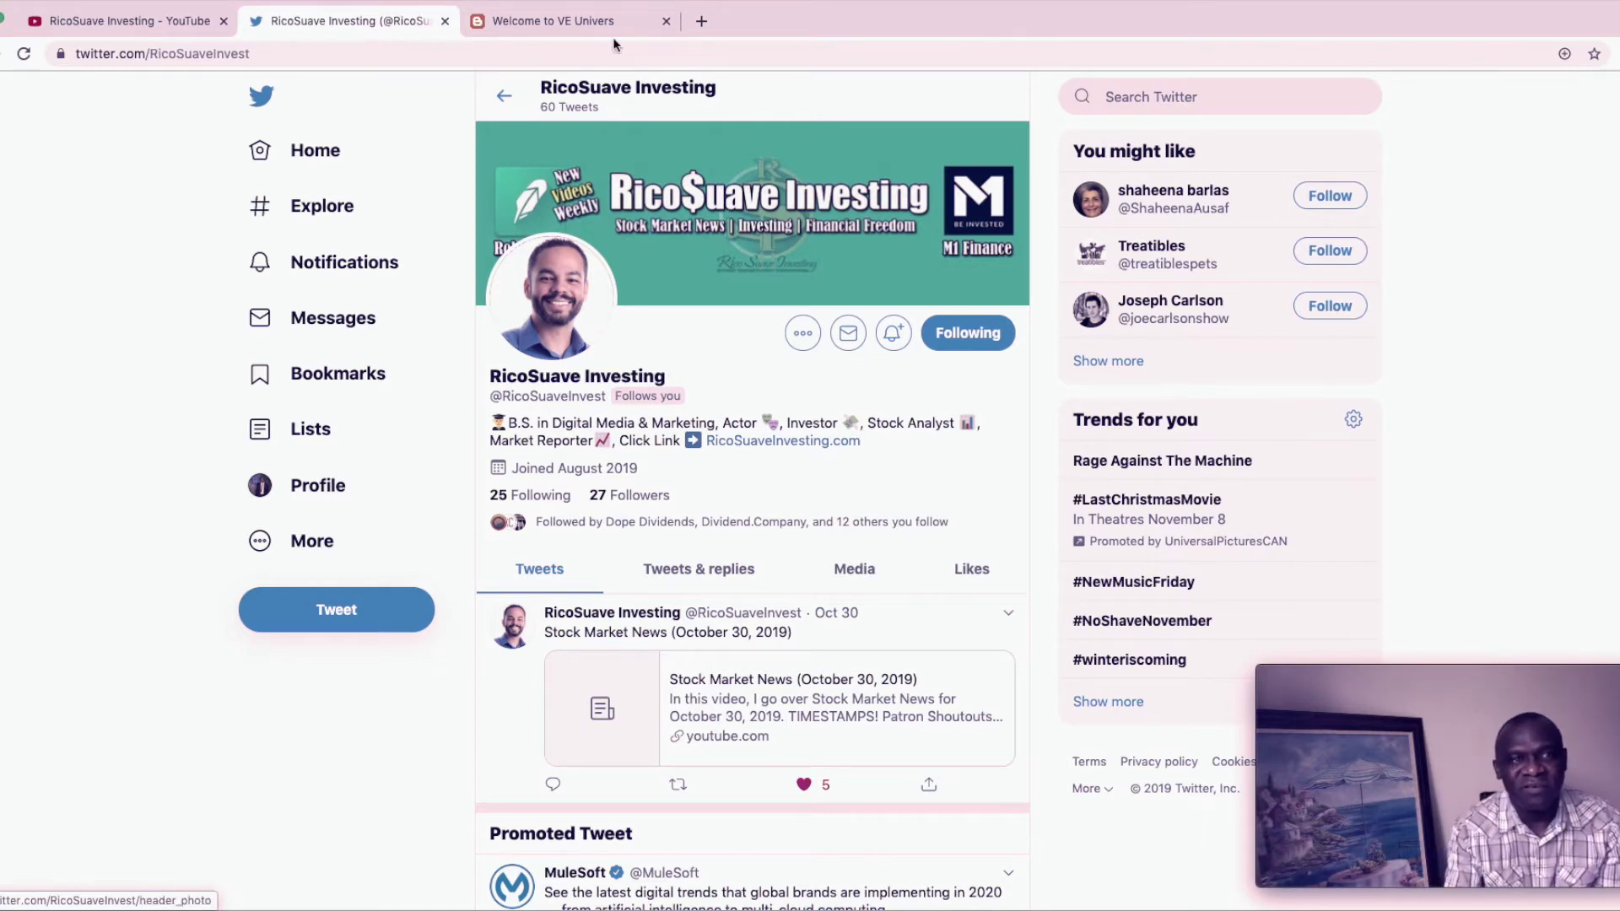
pyautogui.click(162, 27)
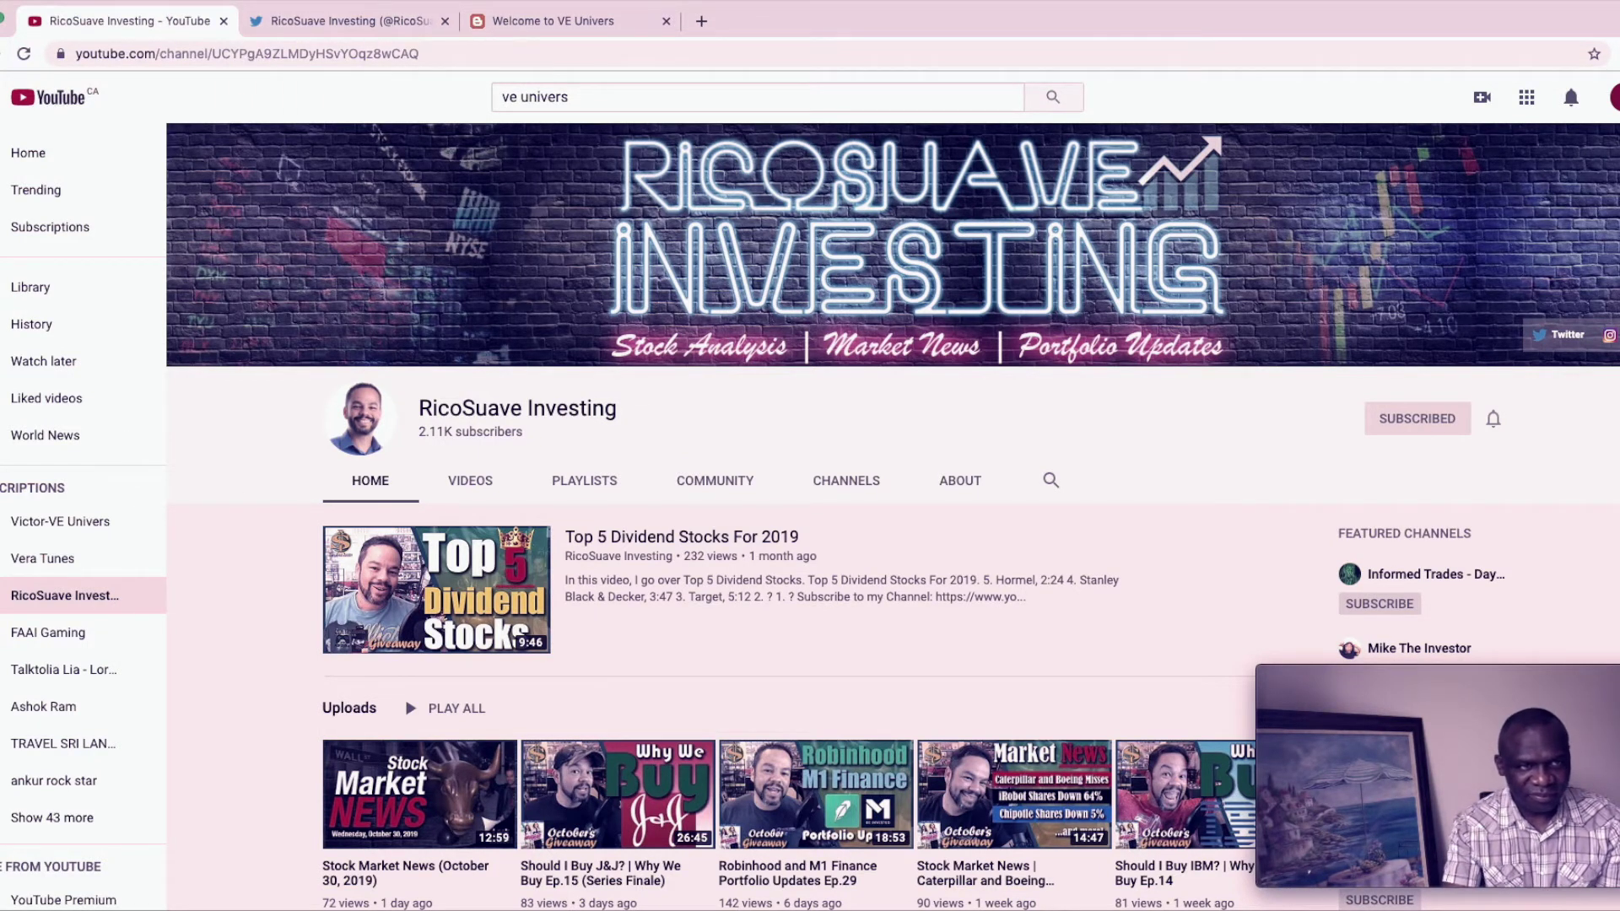
# Step: Revisit Vera Tunes, then go to the val ward channel through the account menu's Your channel
pyautogui.click(42, 558)
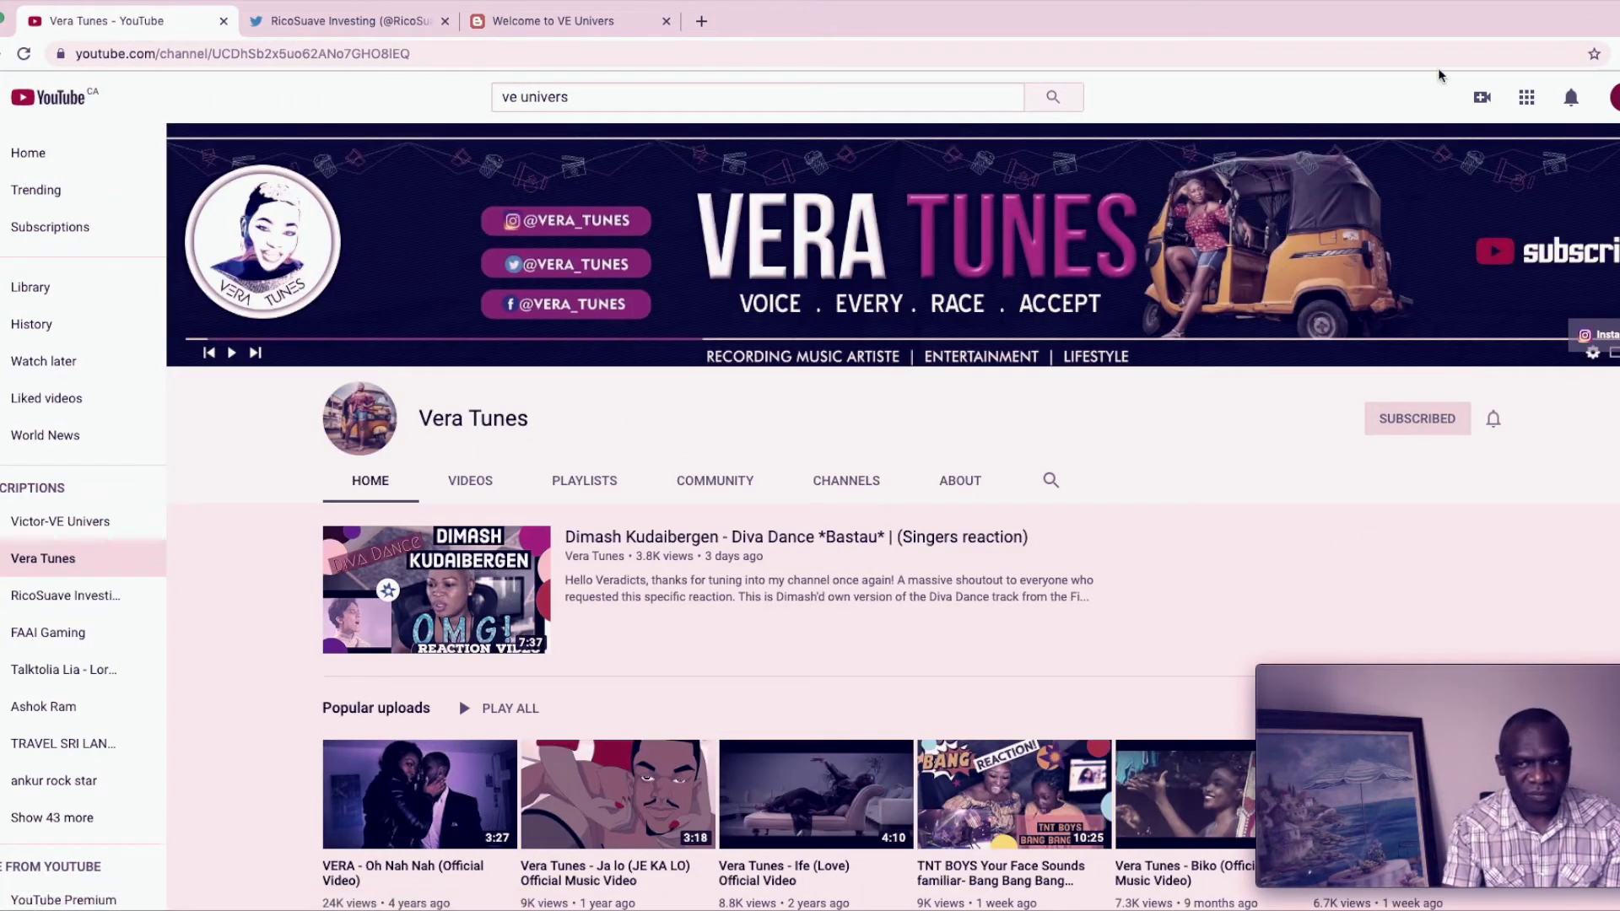
pyautogui.click(1613, 97)
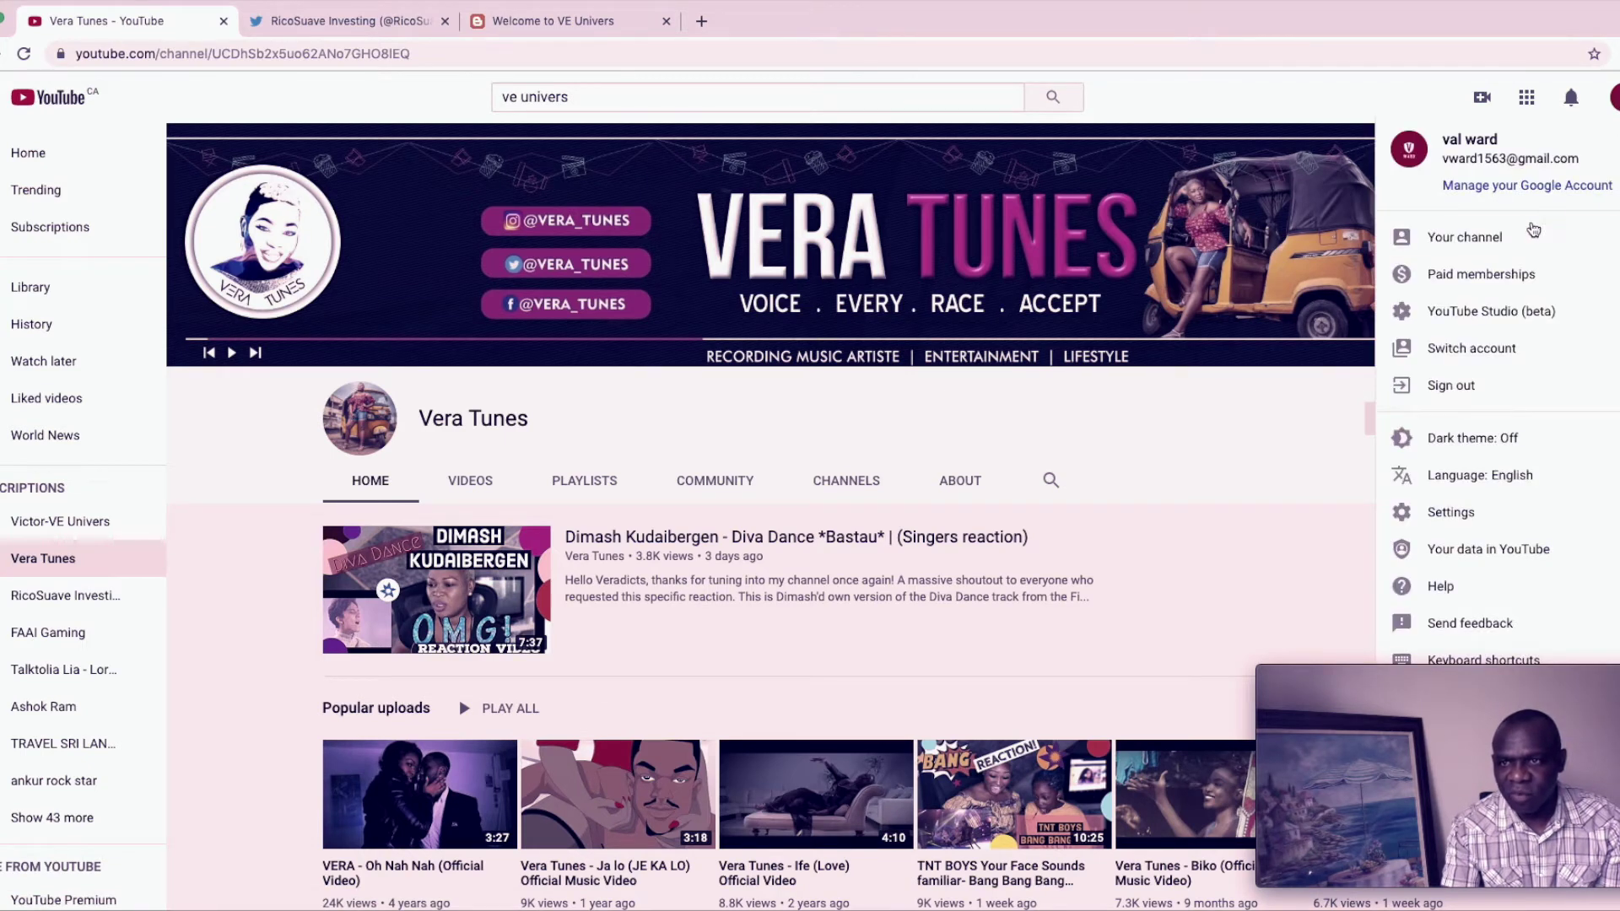
pyautogui.click(1476, 234)
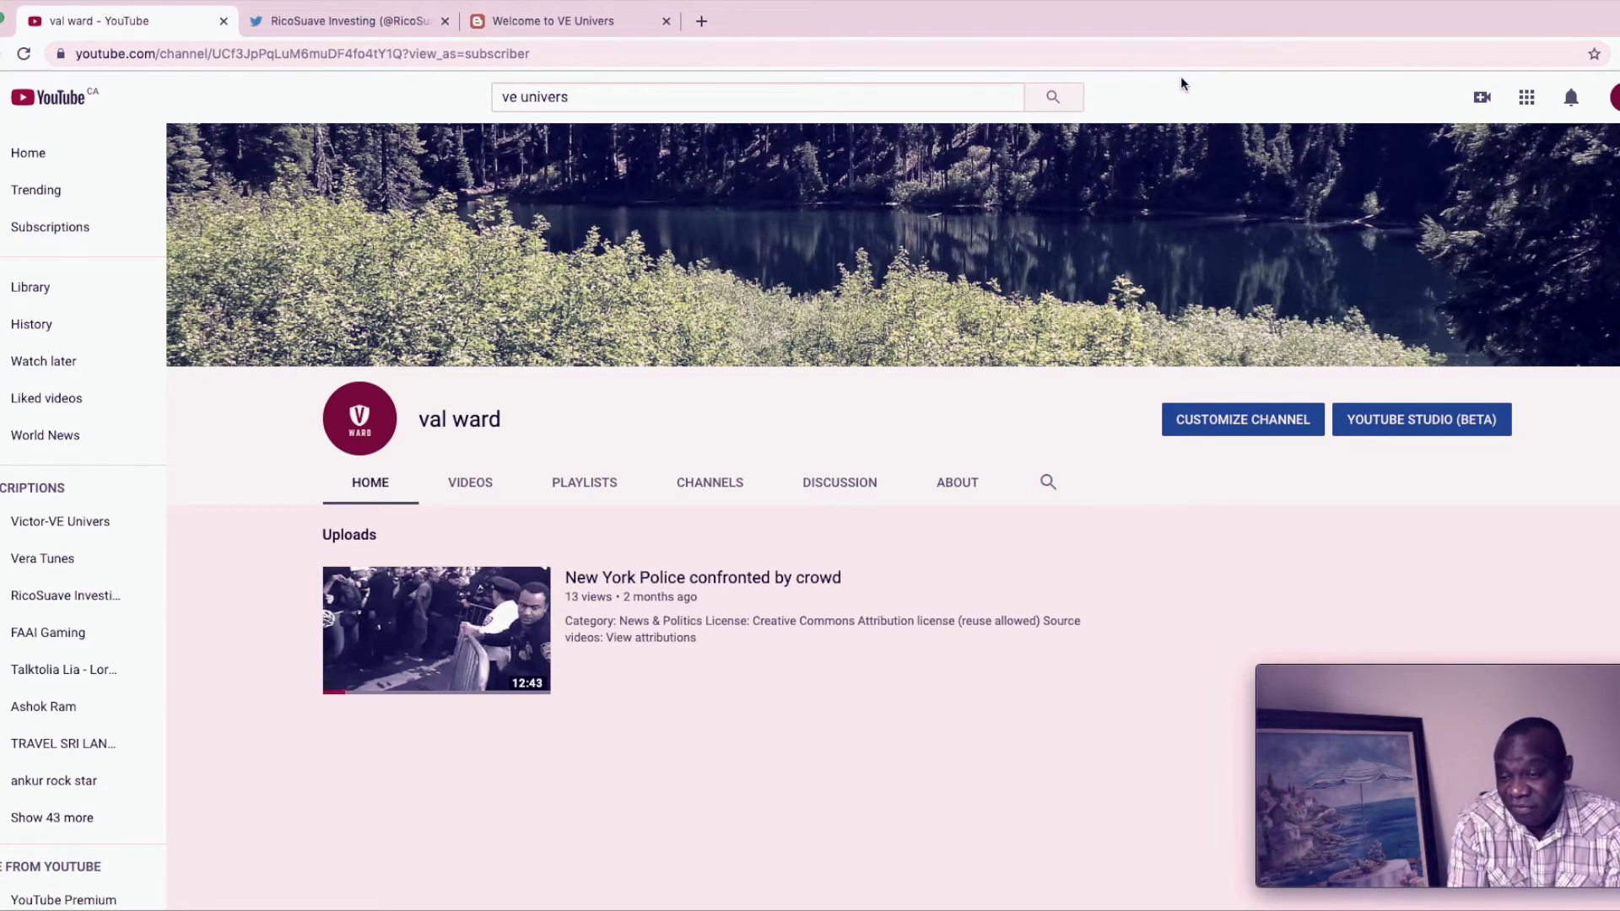
# Step: Check the VE Univers blog's Contact Us page and social icons, then go back to val ward
pyautogui.click(607, 22)
pyautogui.scroll(-5, 1425, 143)
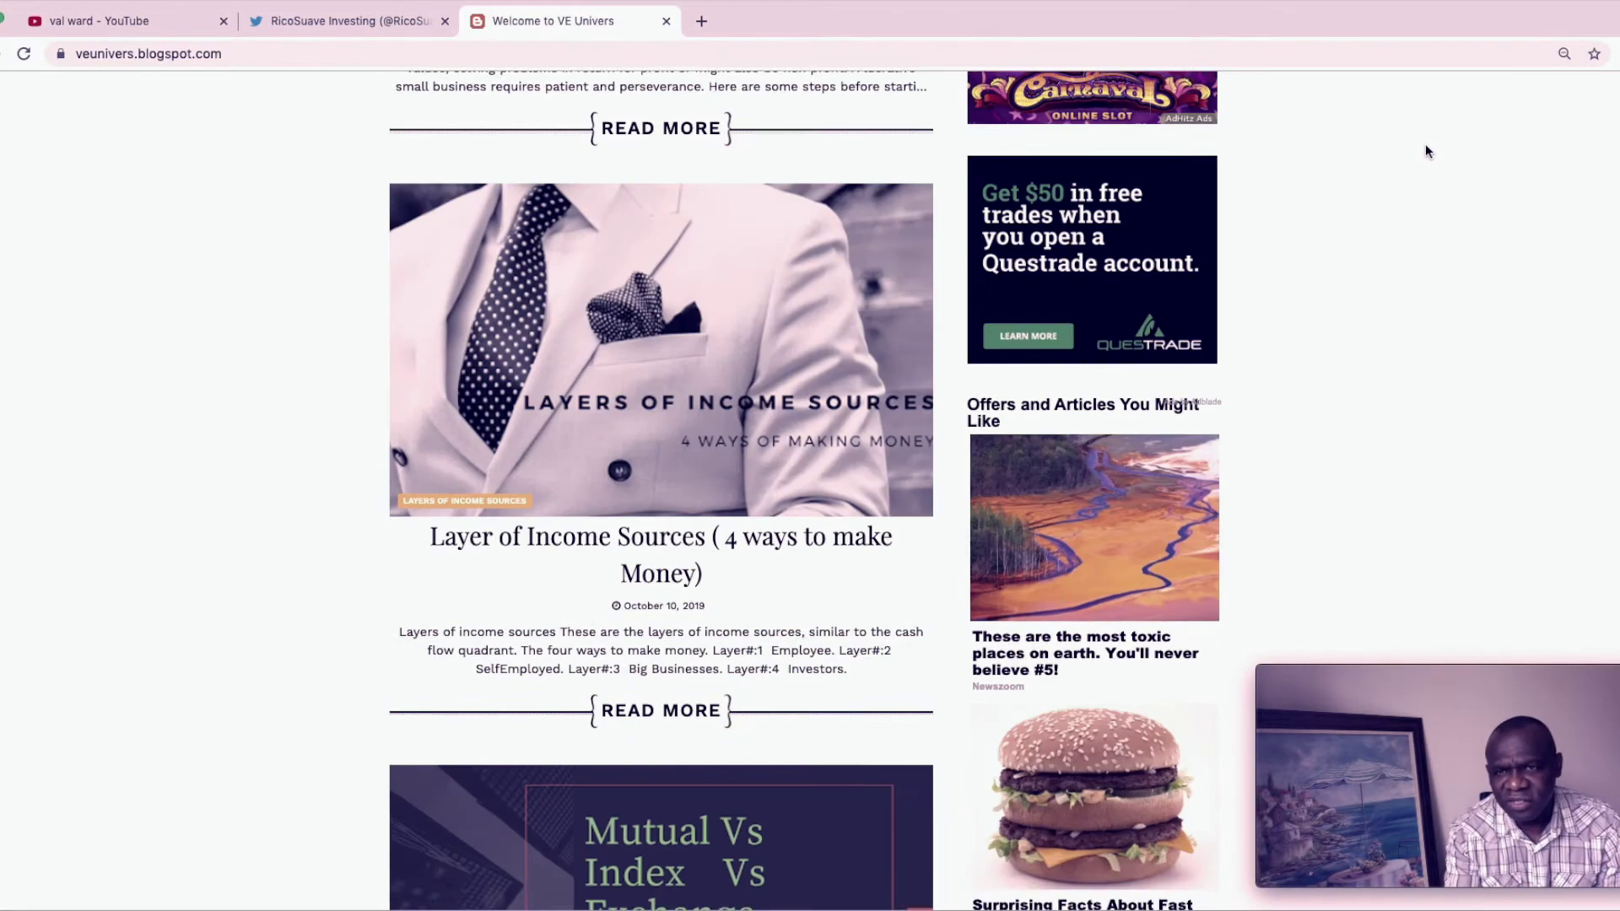
pyautogui.scroll(8, 1425, 143)
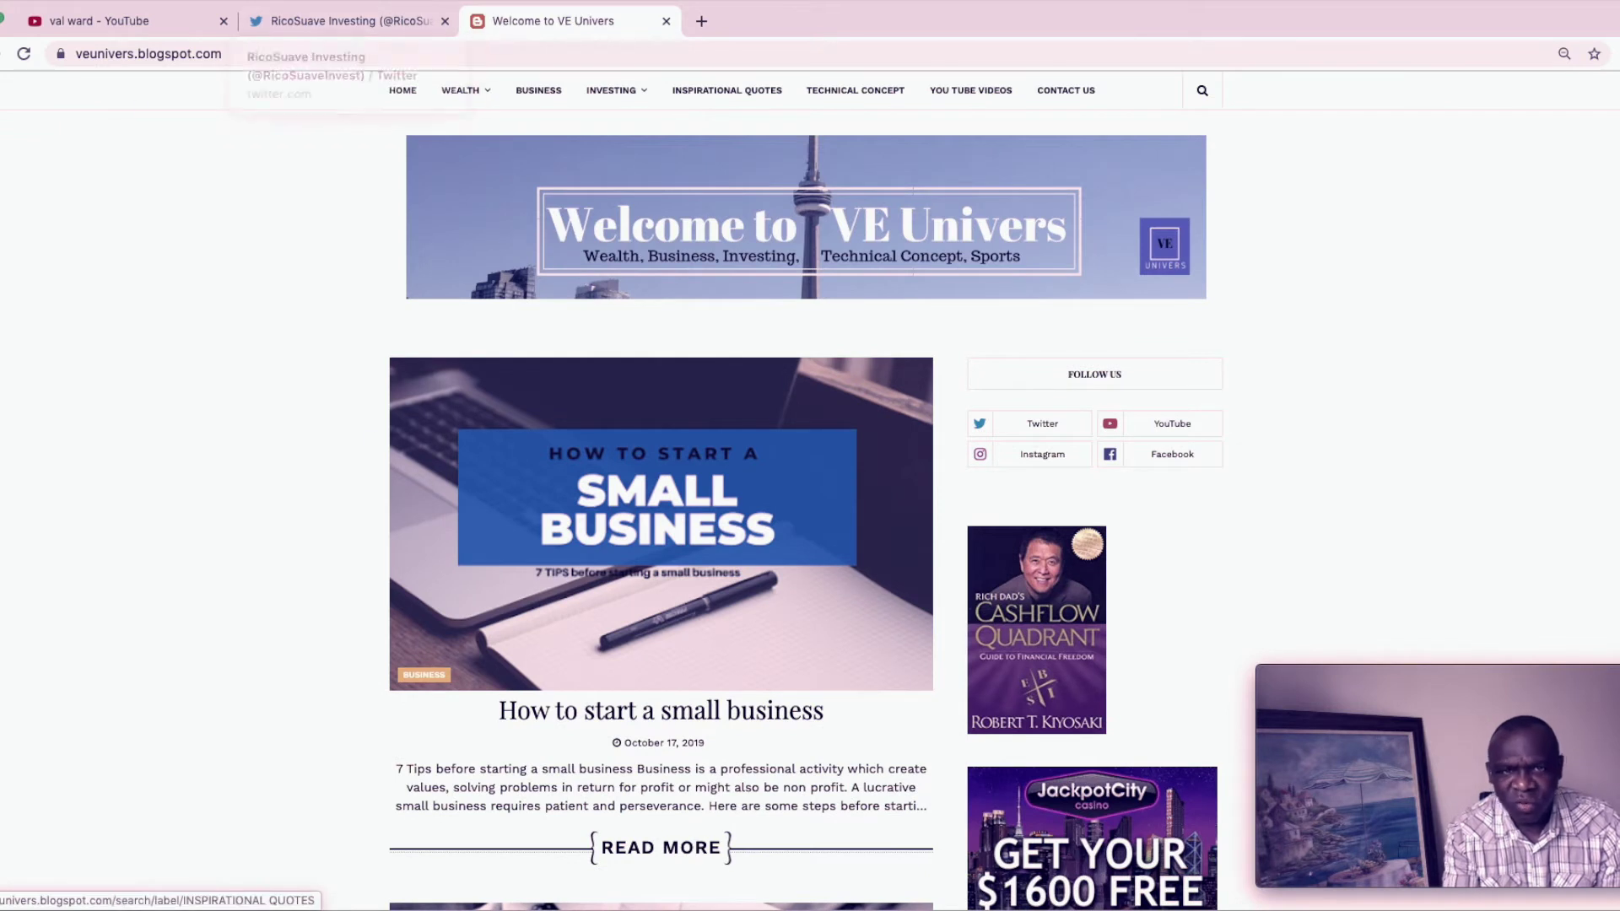
pyautogui.click(1059, 94)
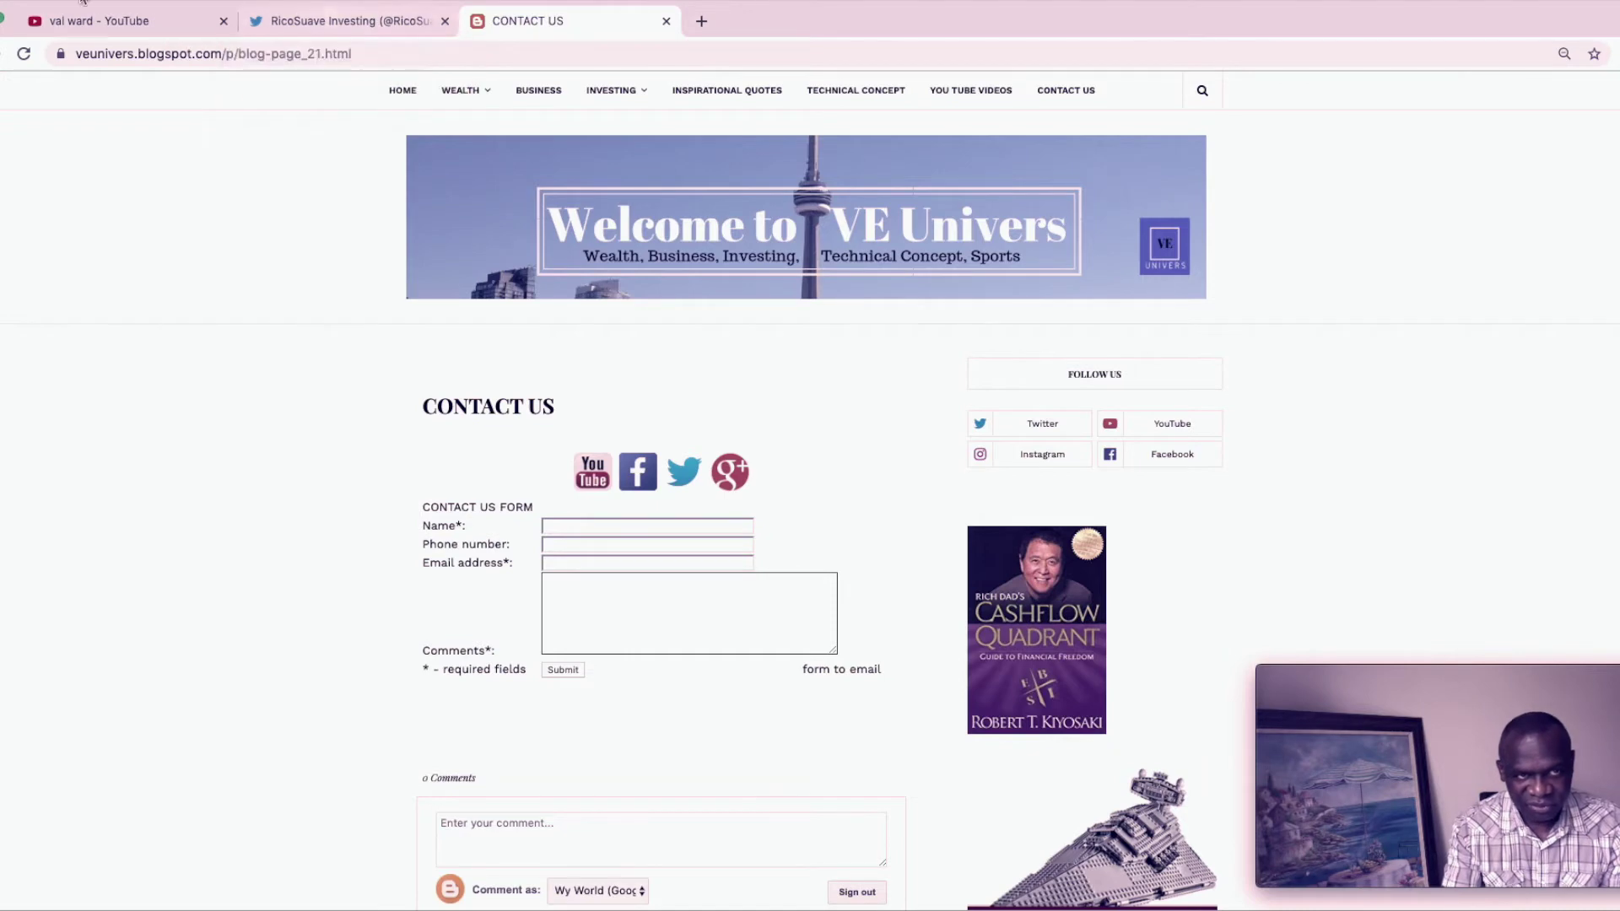
pyautogui.click(131, 21)
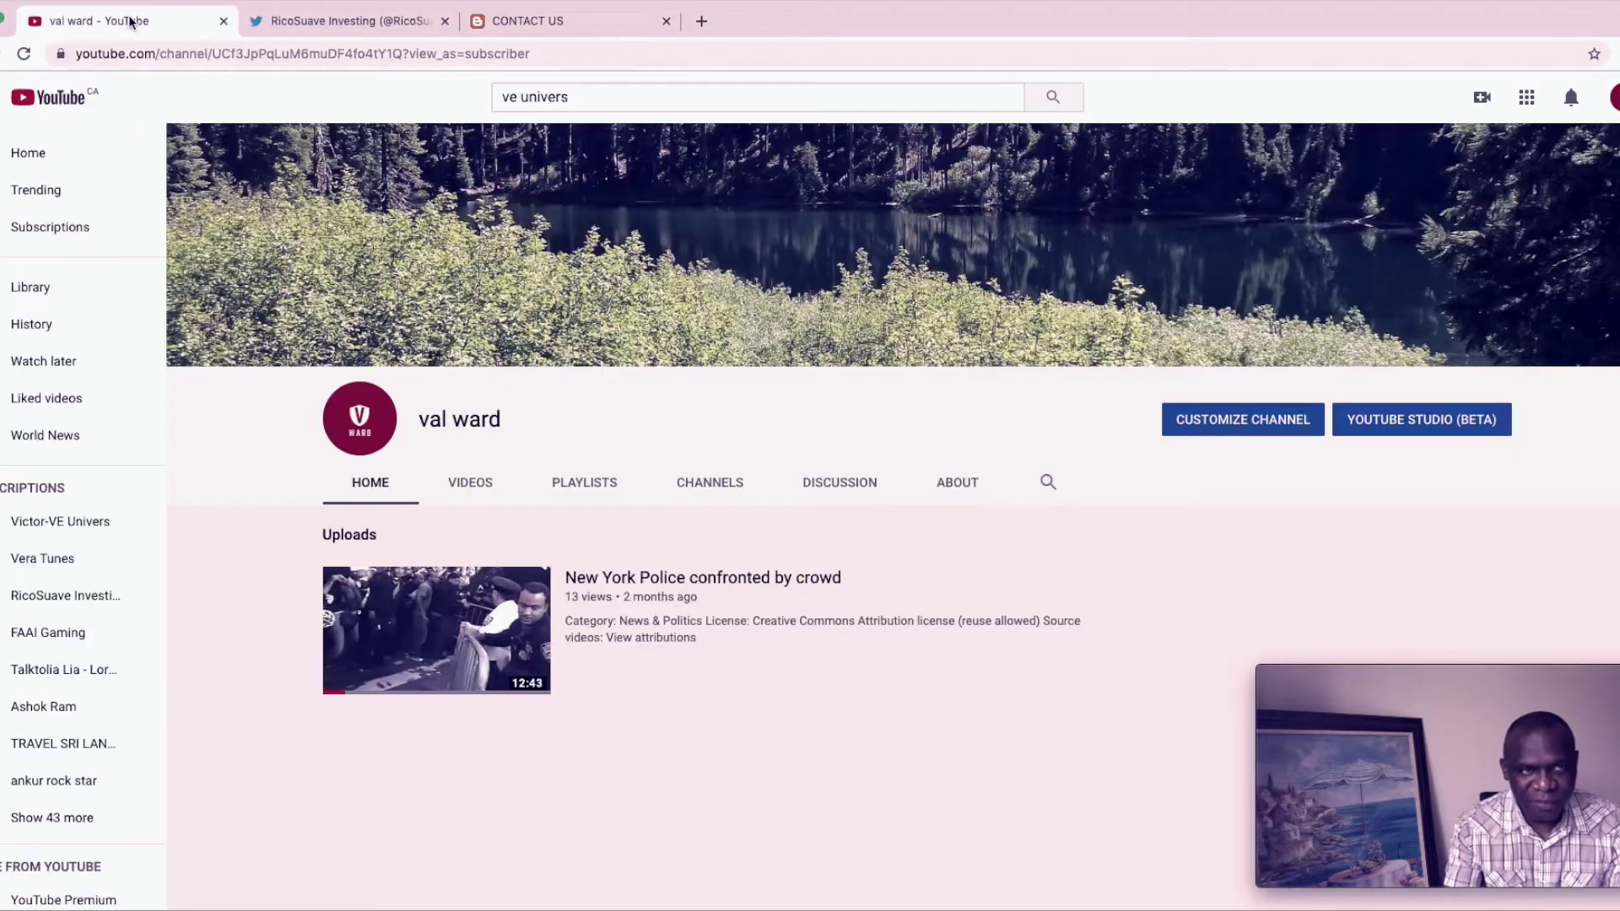
# Step: Under Customize channel, choose Edit channel art from the banner's pencil menu
pyautogui.click(1219, 421)
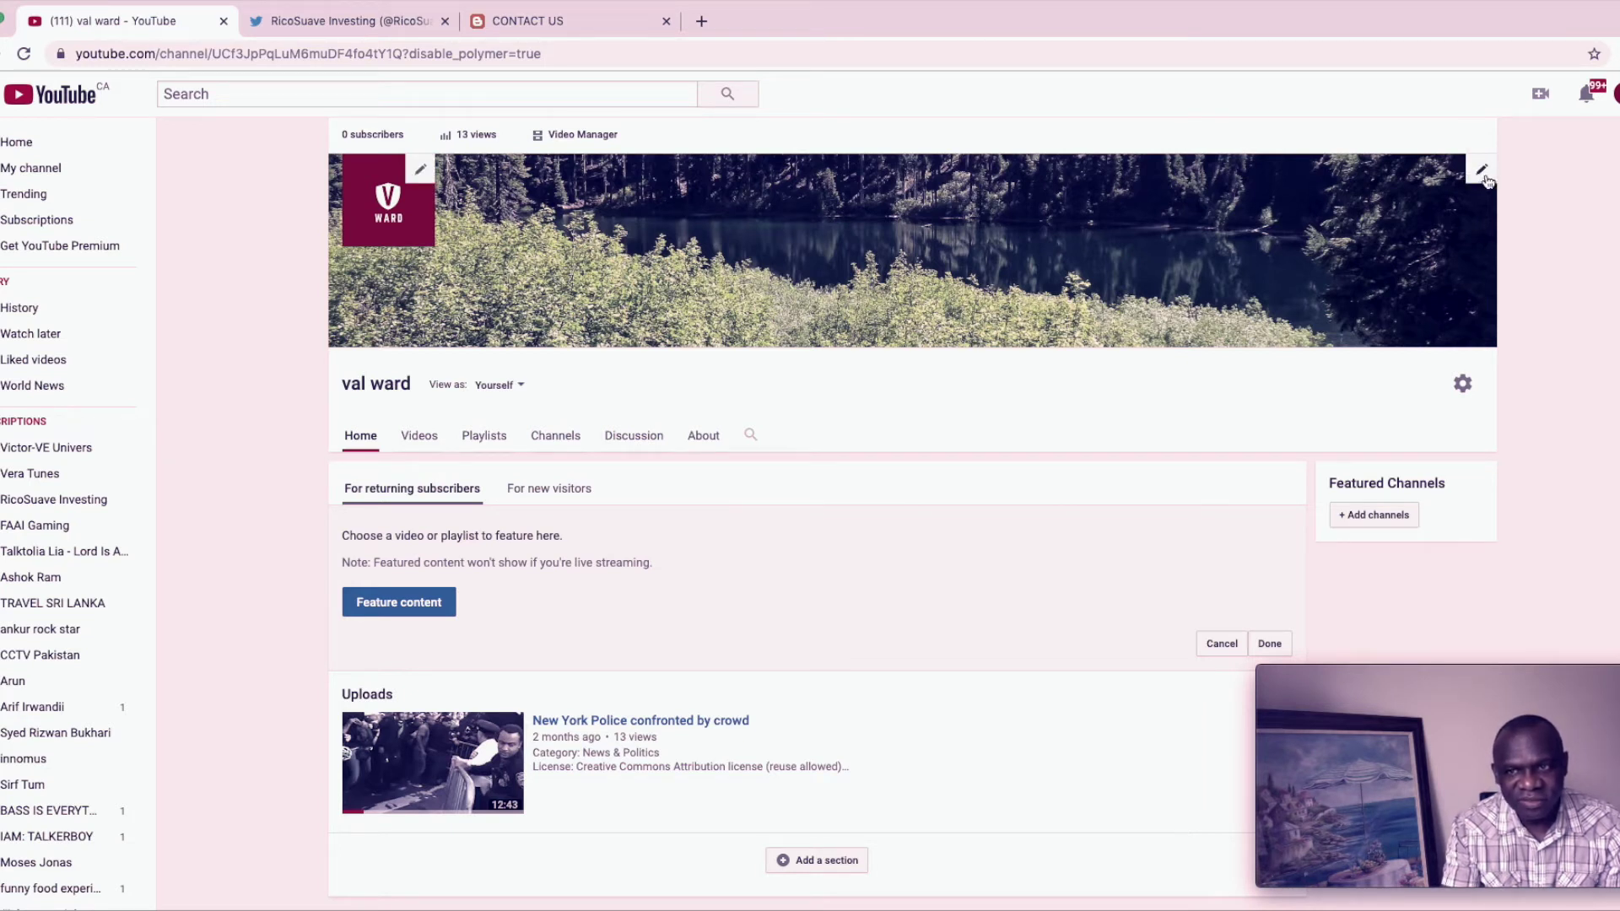
pyautogui.click(1482, 173)
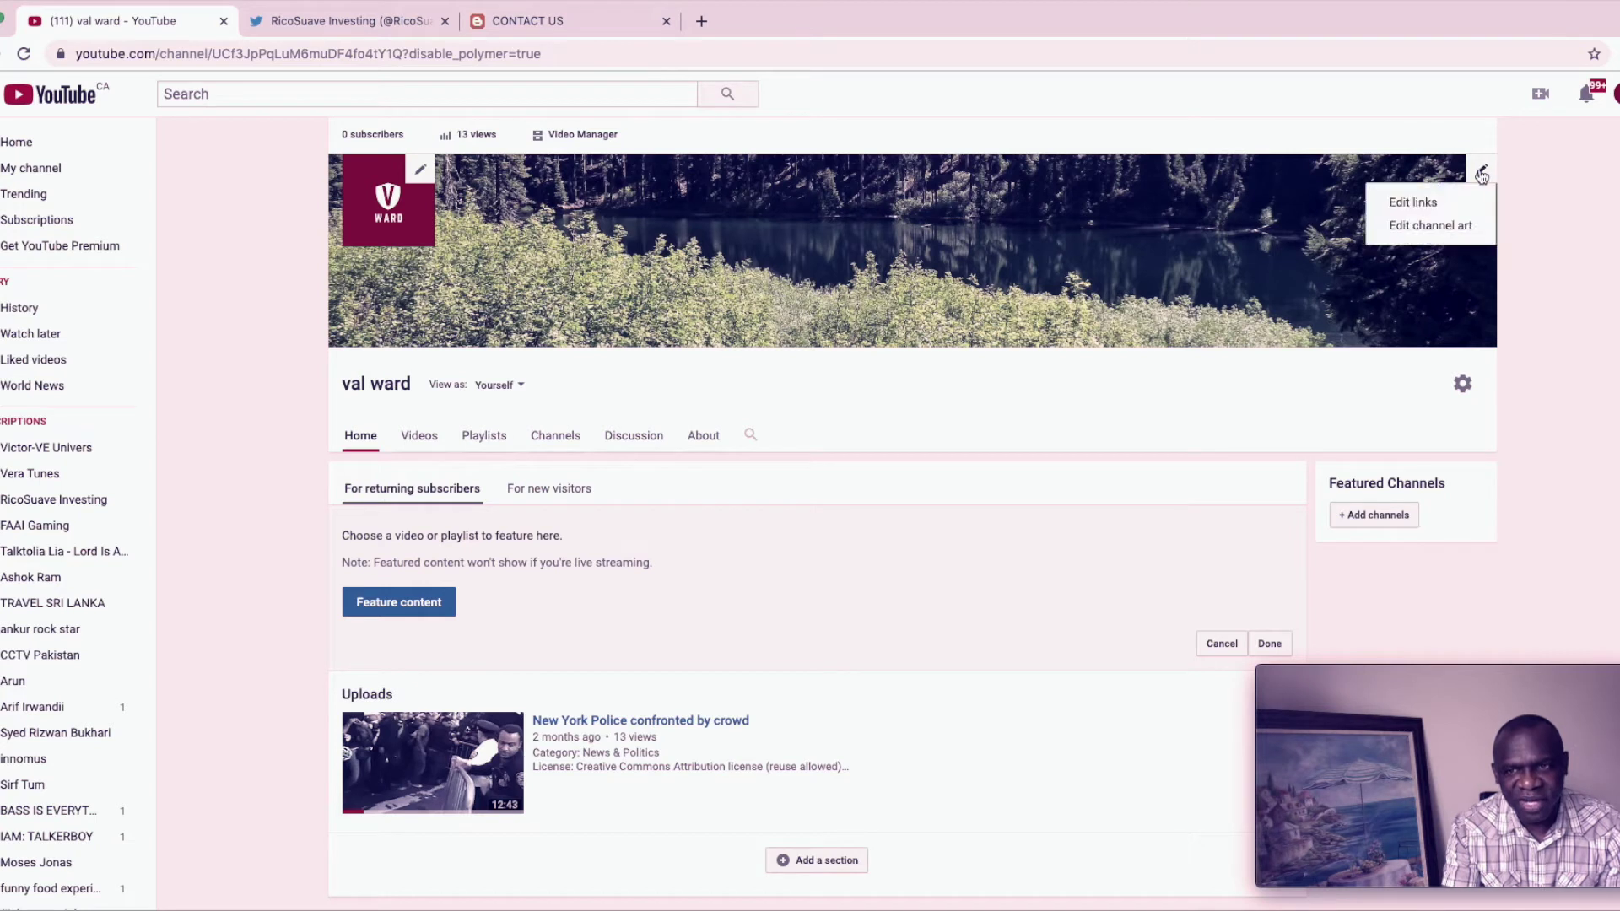
pyautogui.click(1413, 228)
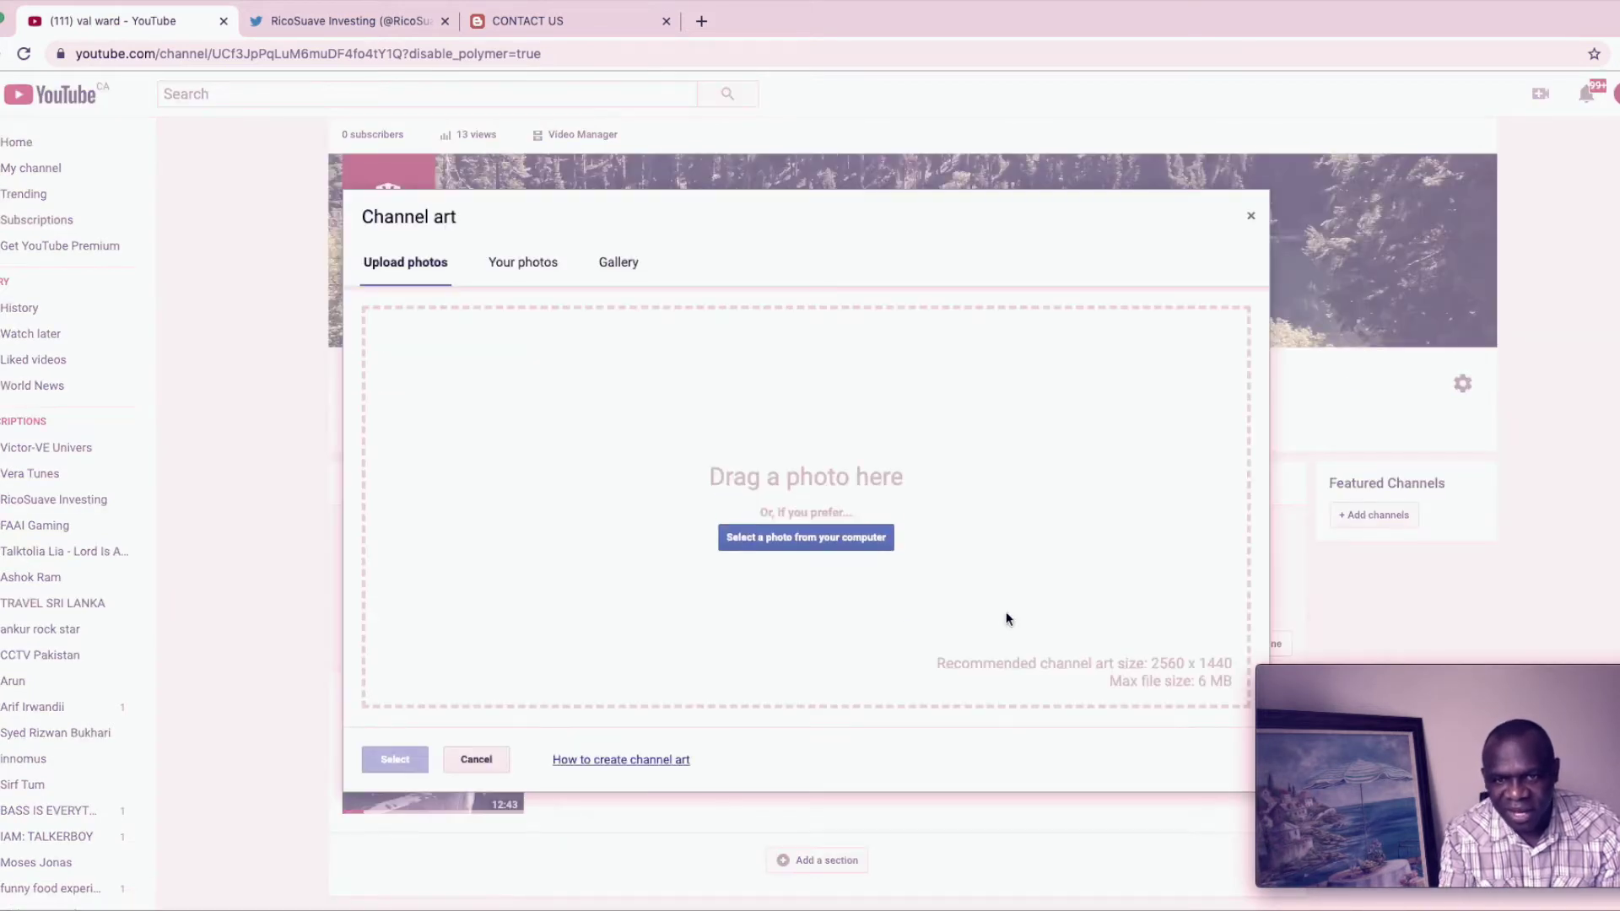
# Step: Upload Desktop > VWARD > Official Banner and apply it as the val ward channel art
pyautogui.click(823, 545)
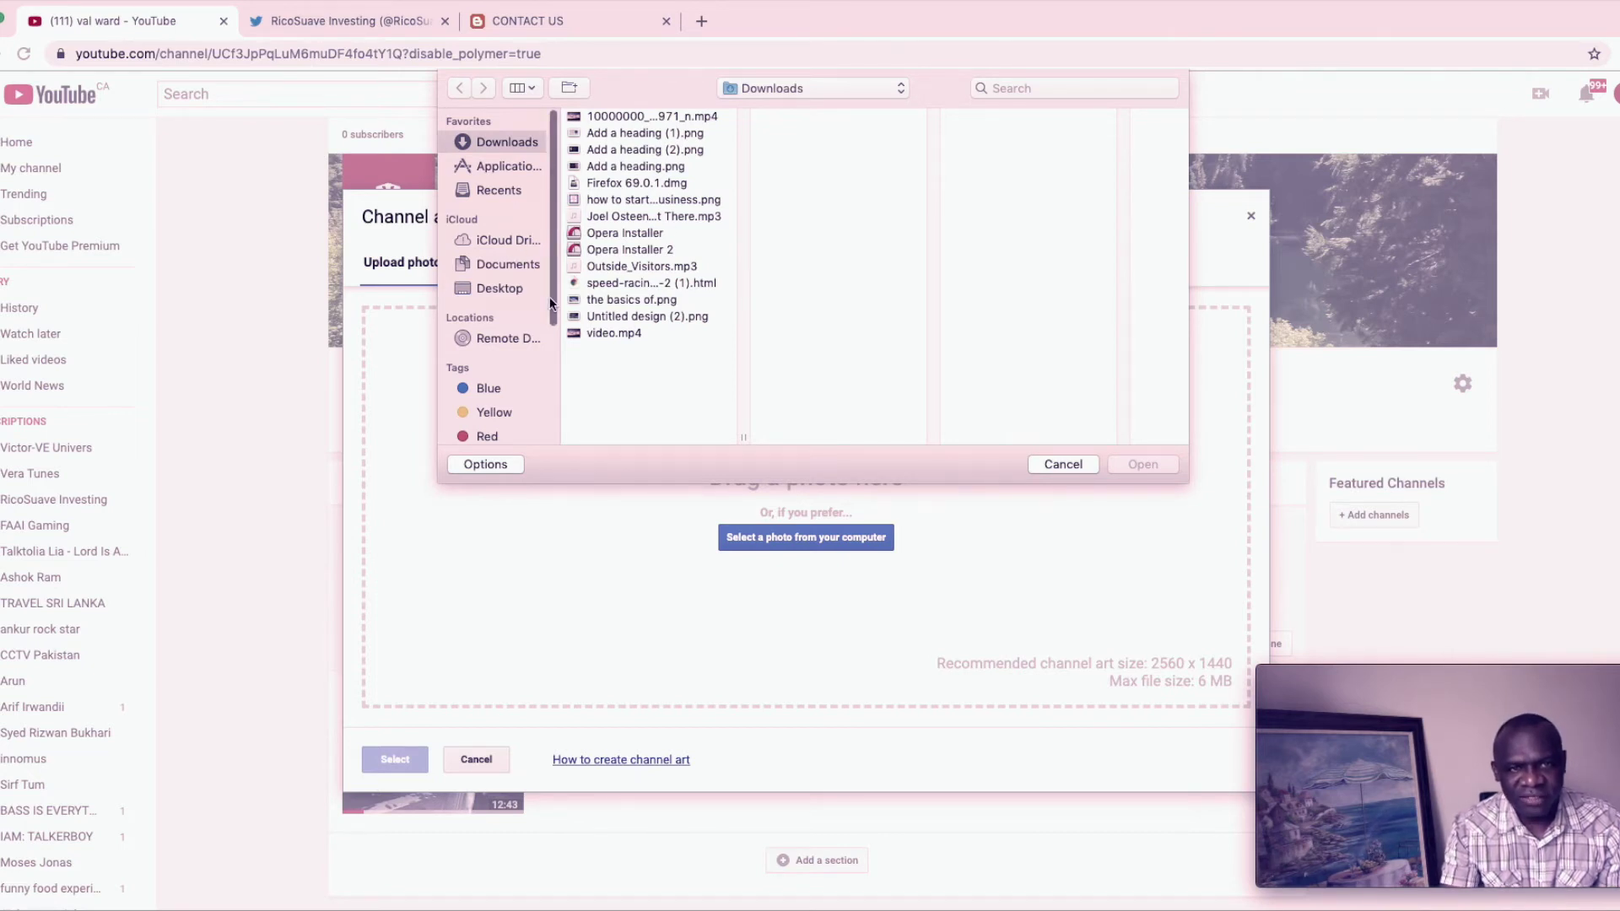
pyautogui.click(506, 290)
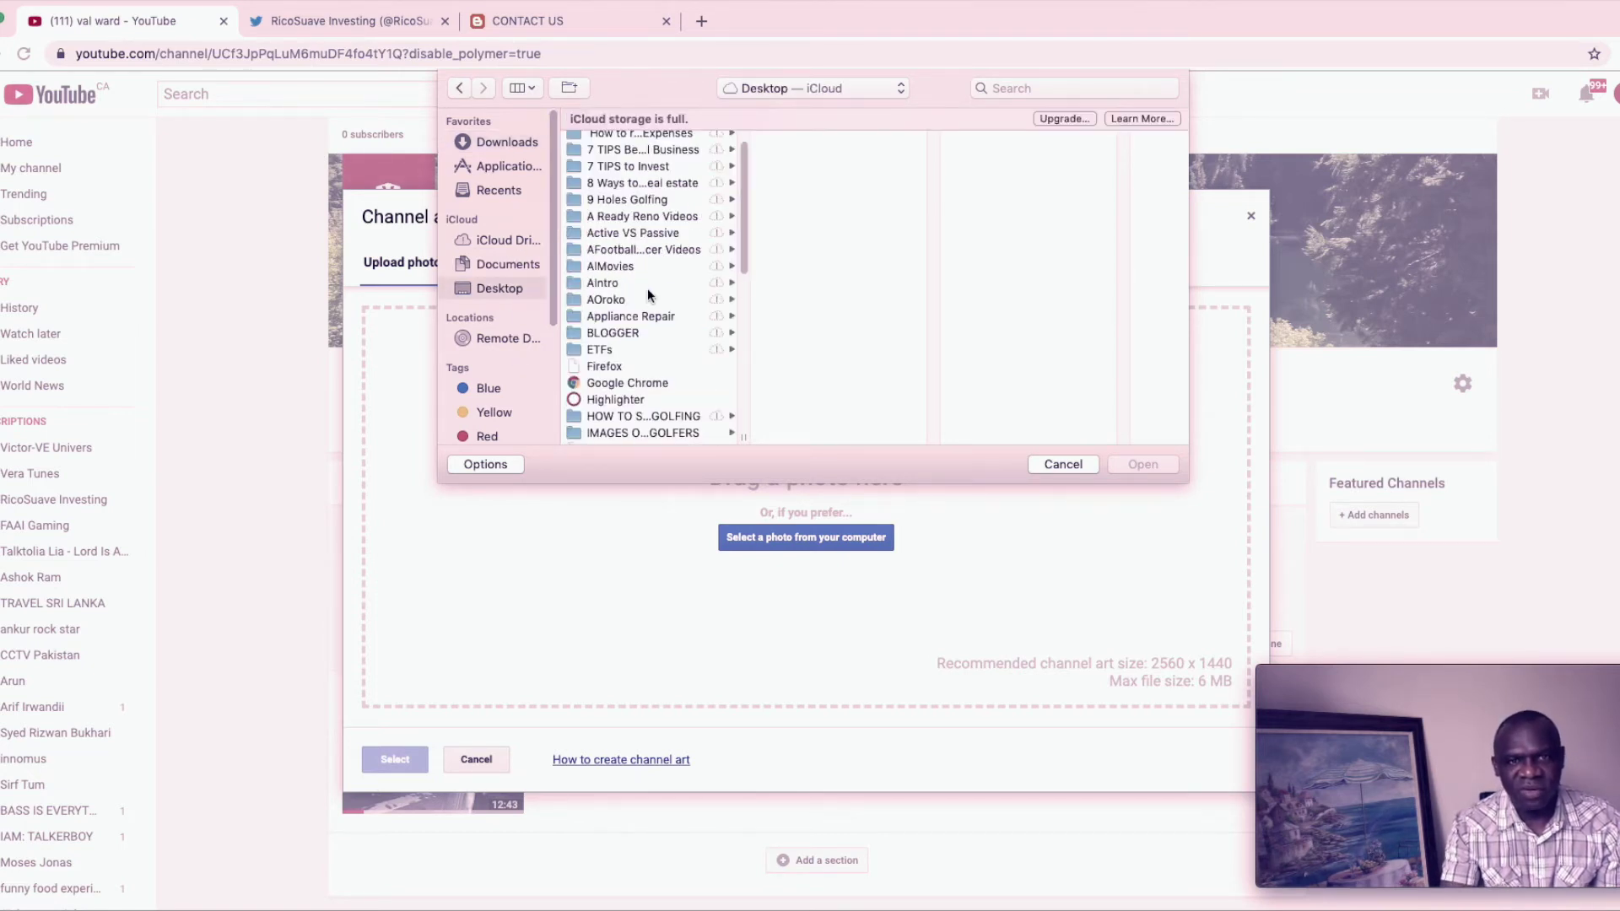
pyautogui.scroll(-10, 675, 275)
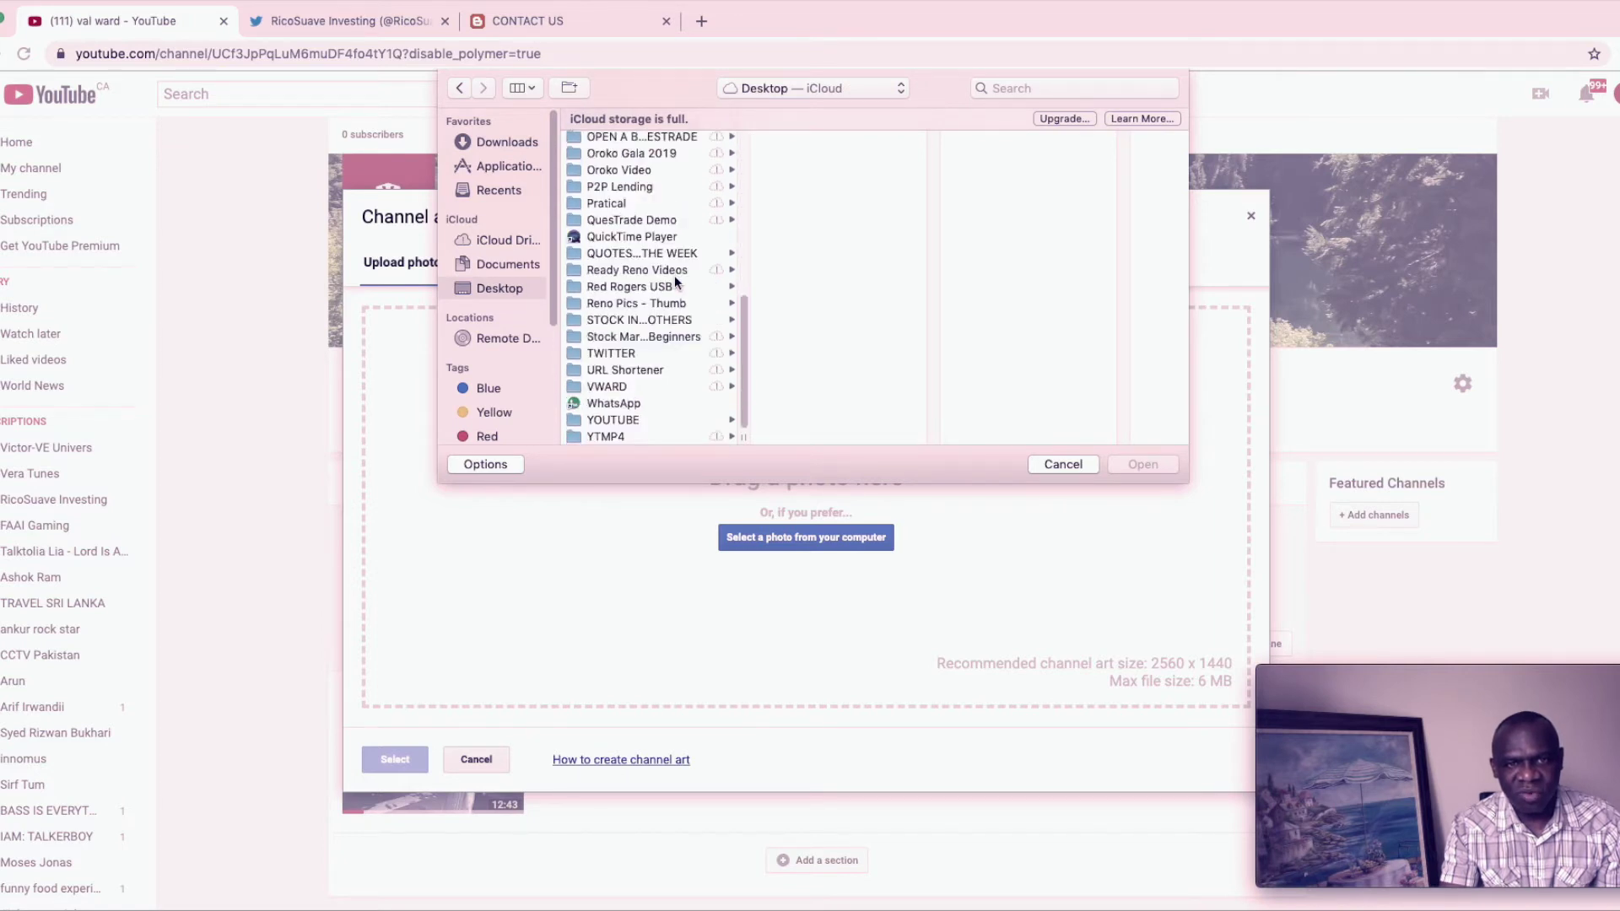
pyautogui.click(625, 387)
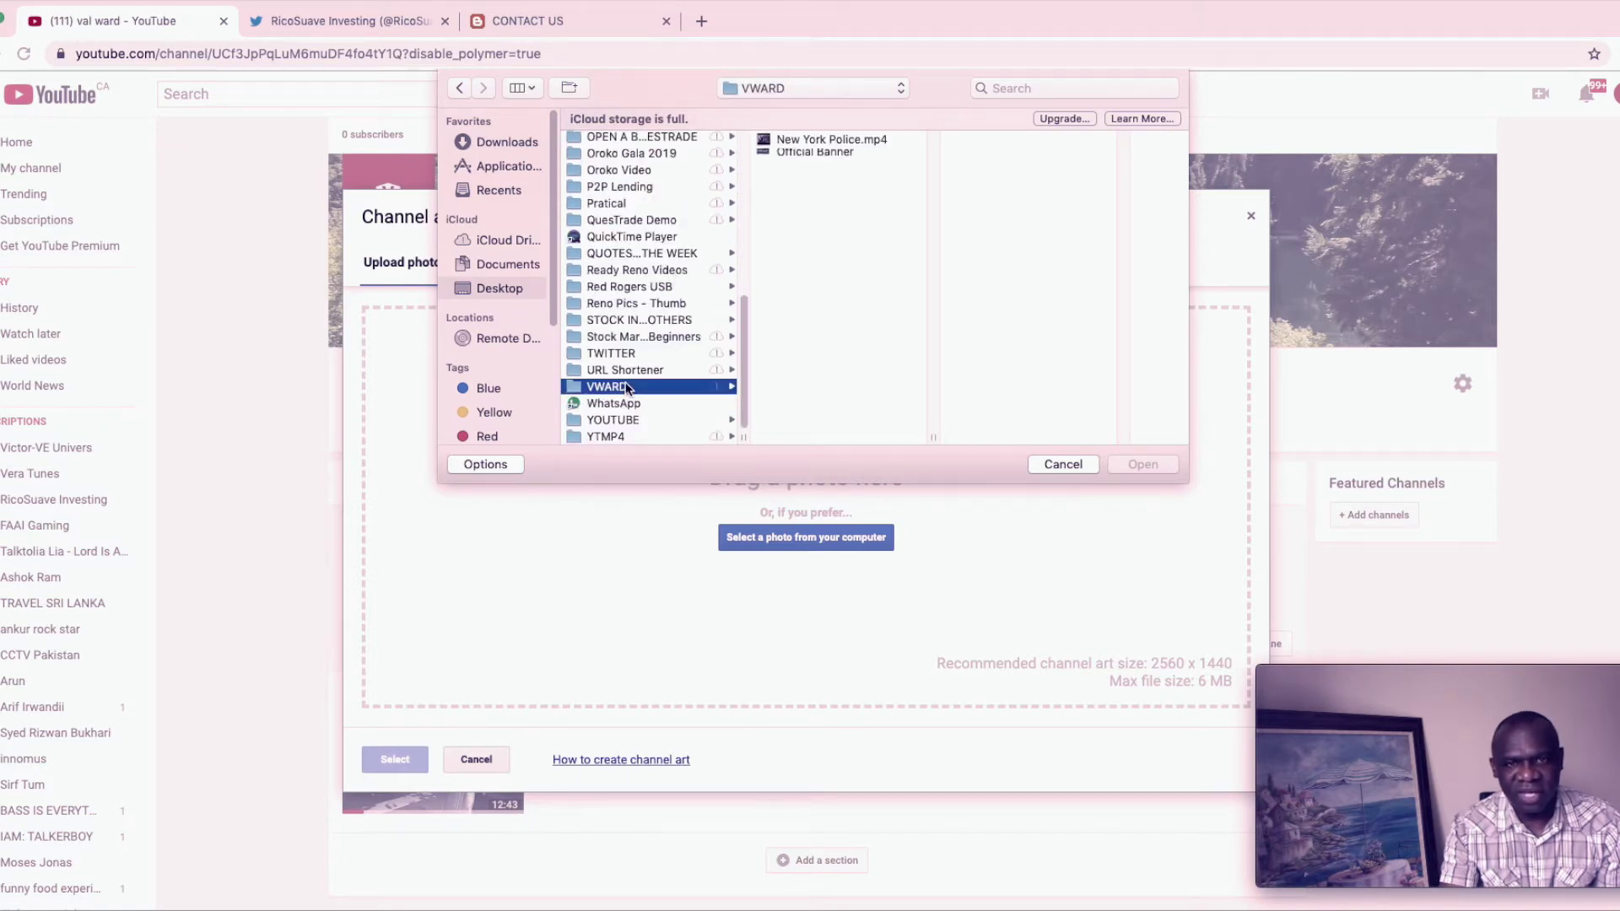
pyautogui.click(818, 157)
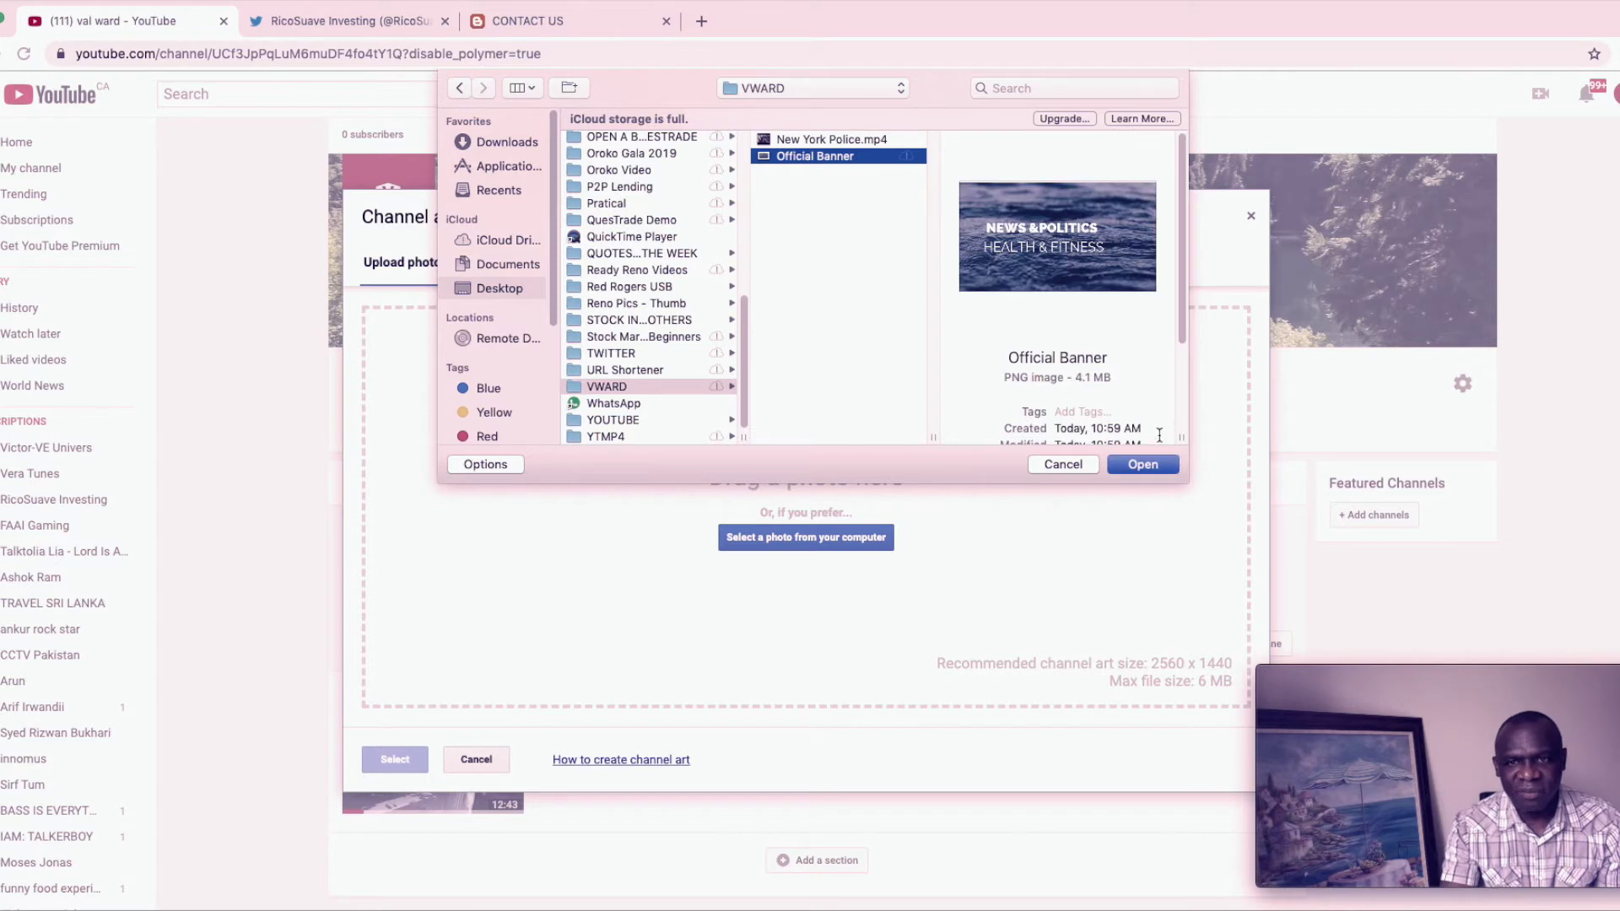
pyautogui.click(1138, 466)
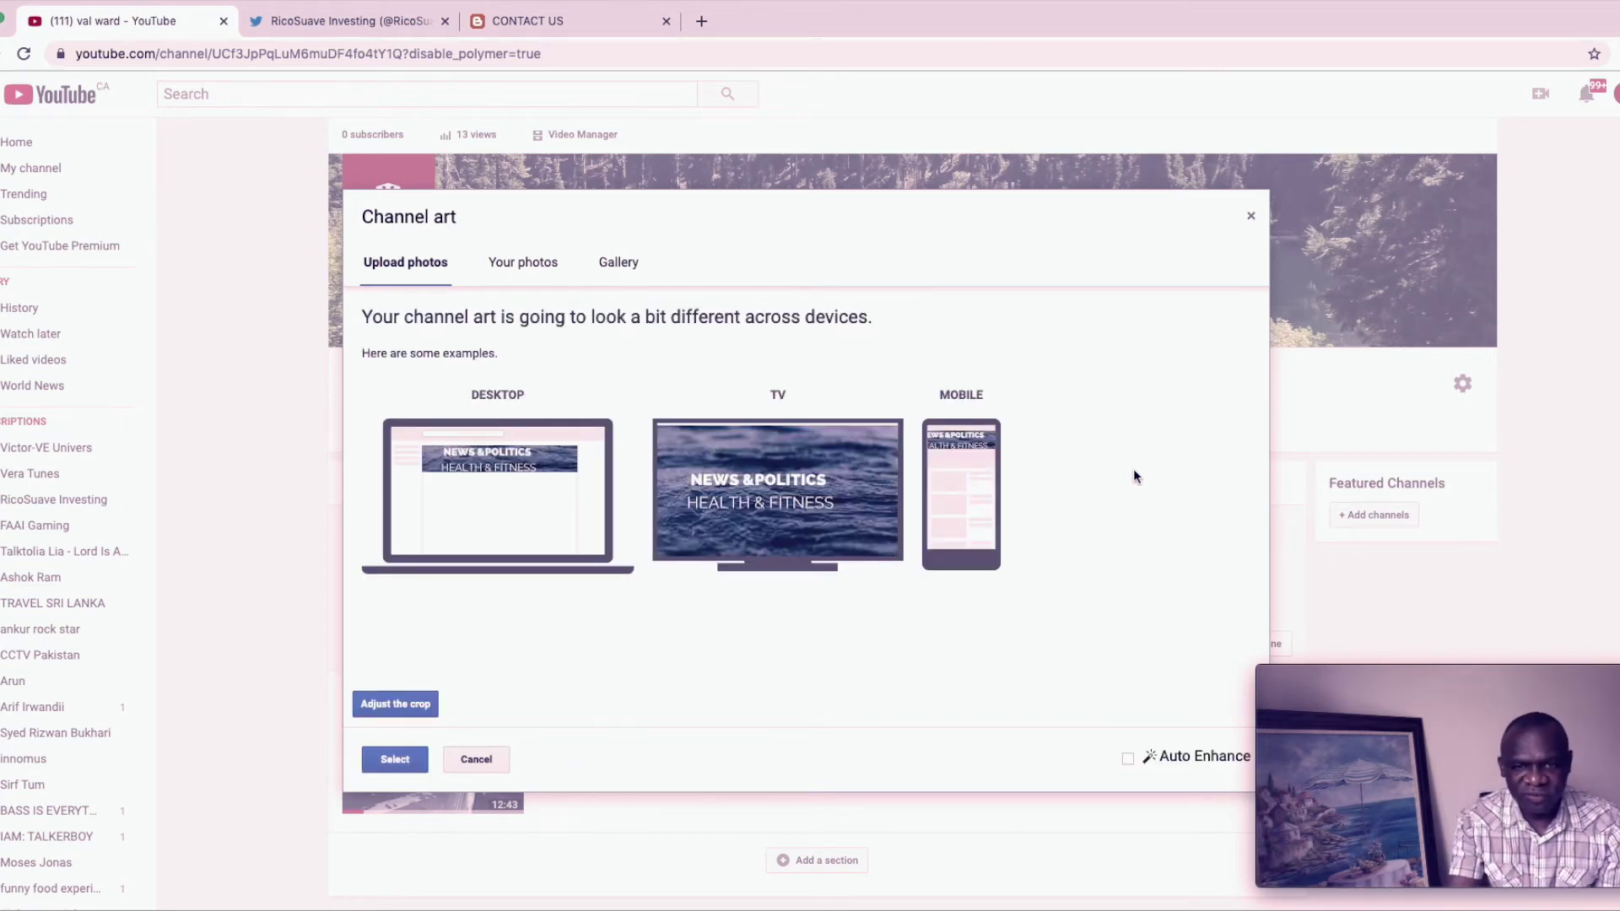
pyautogui.click(396, 762)
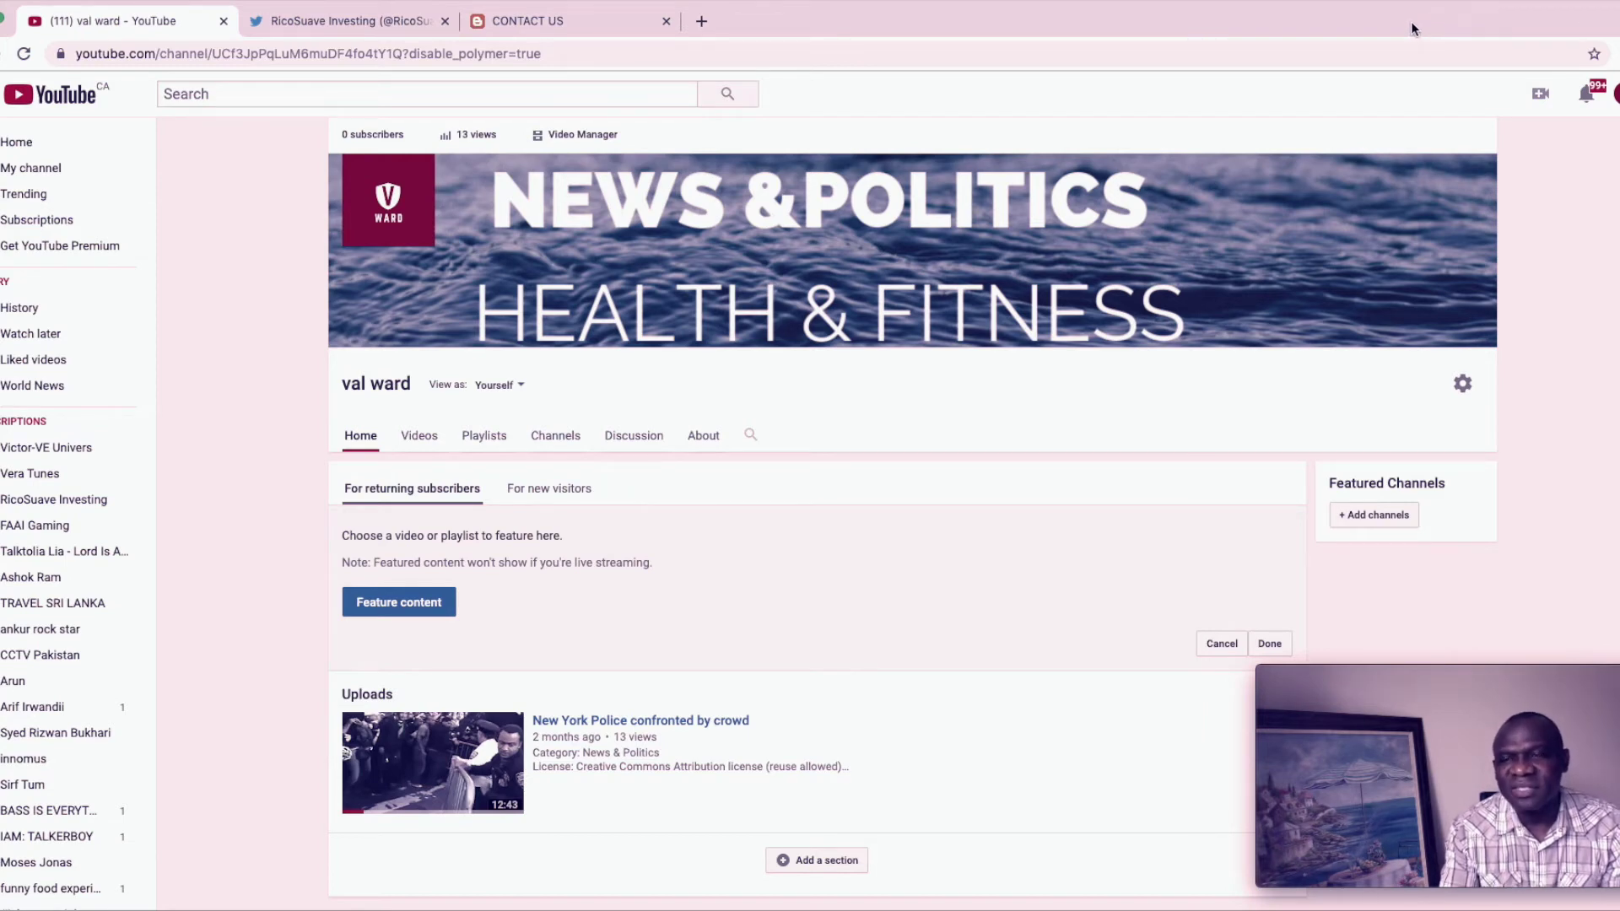
# Step: Copy the Twitter profile link from the social-links note in Notes, then bring Chrome back
pyautogui.moveTo(1414, 29); pyautogui.dragTo(1404, 208)
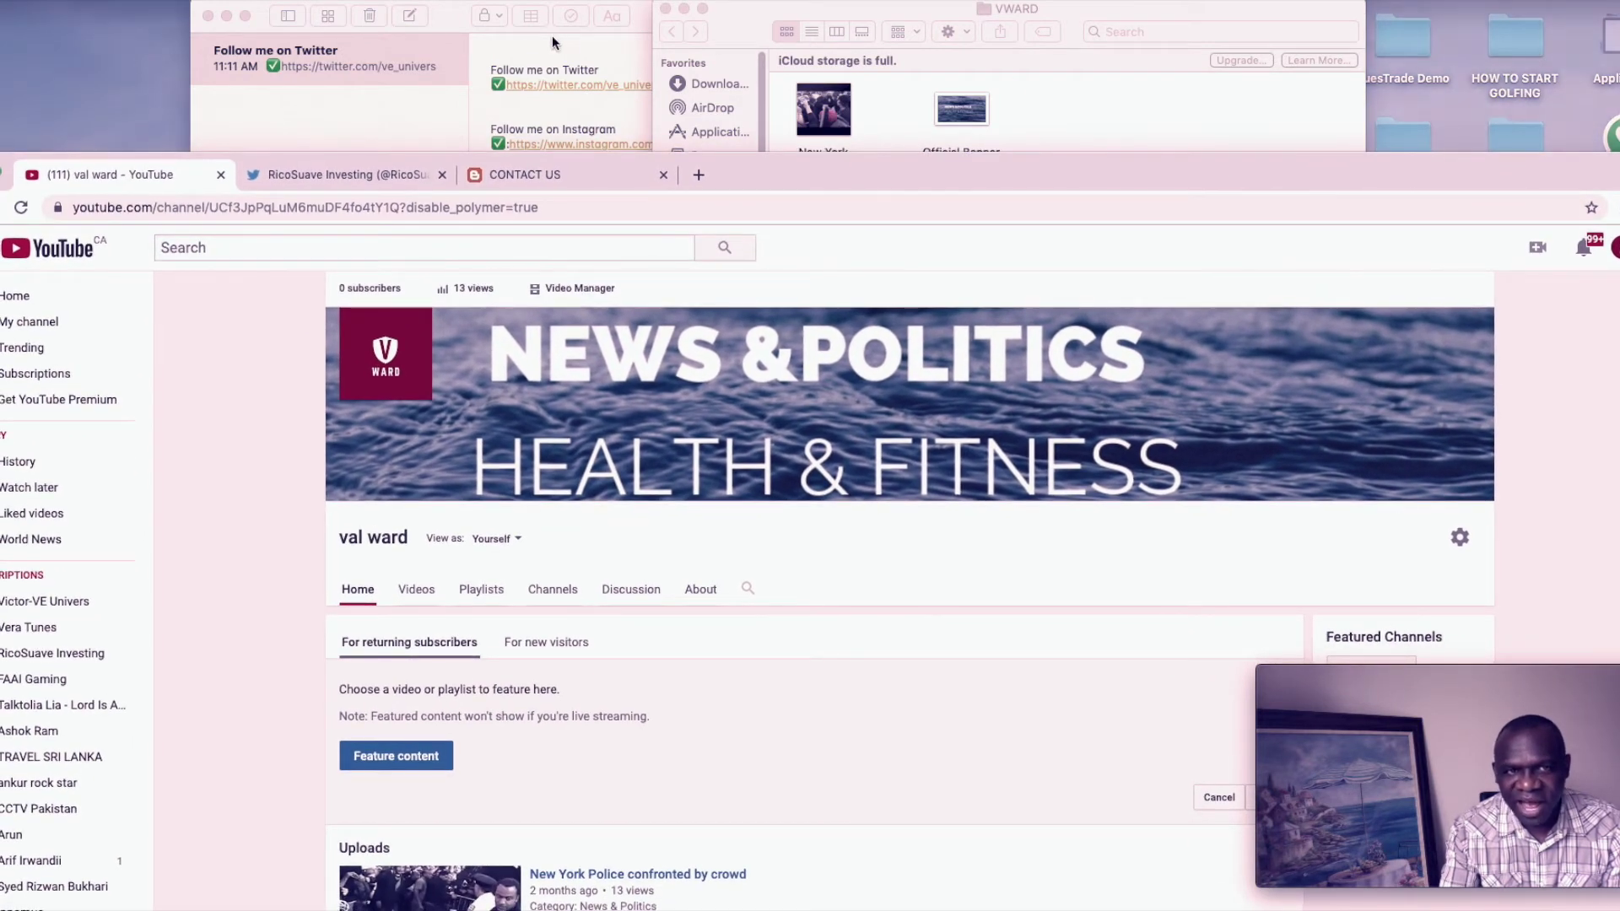
pyautogui.click(476, 39)
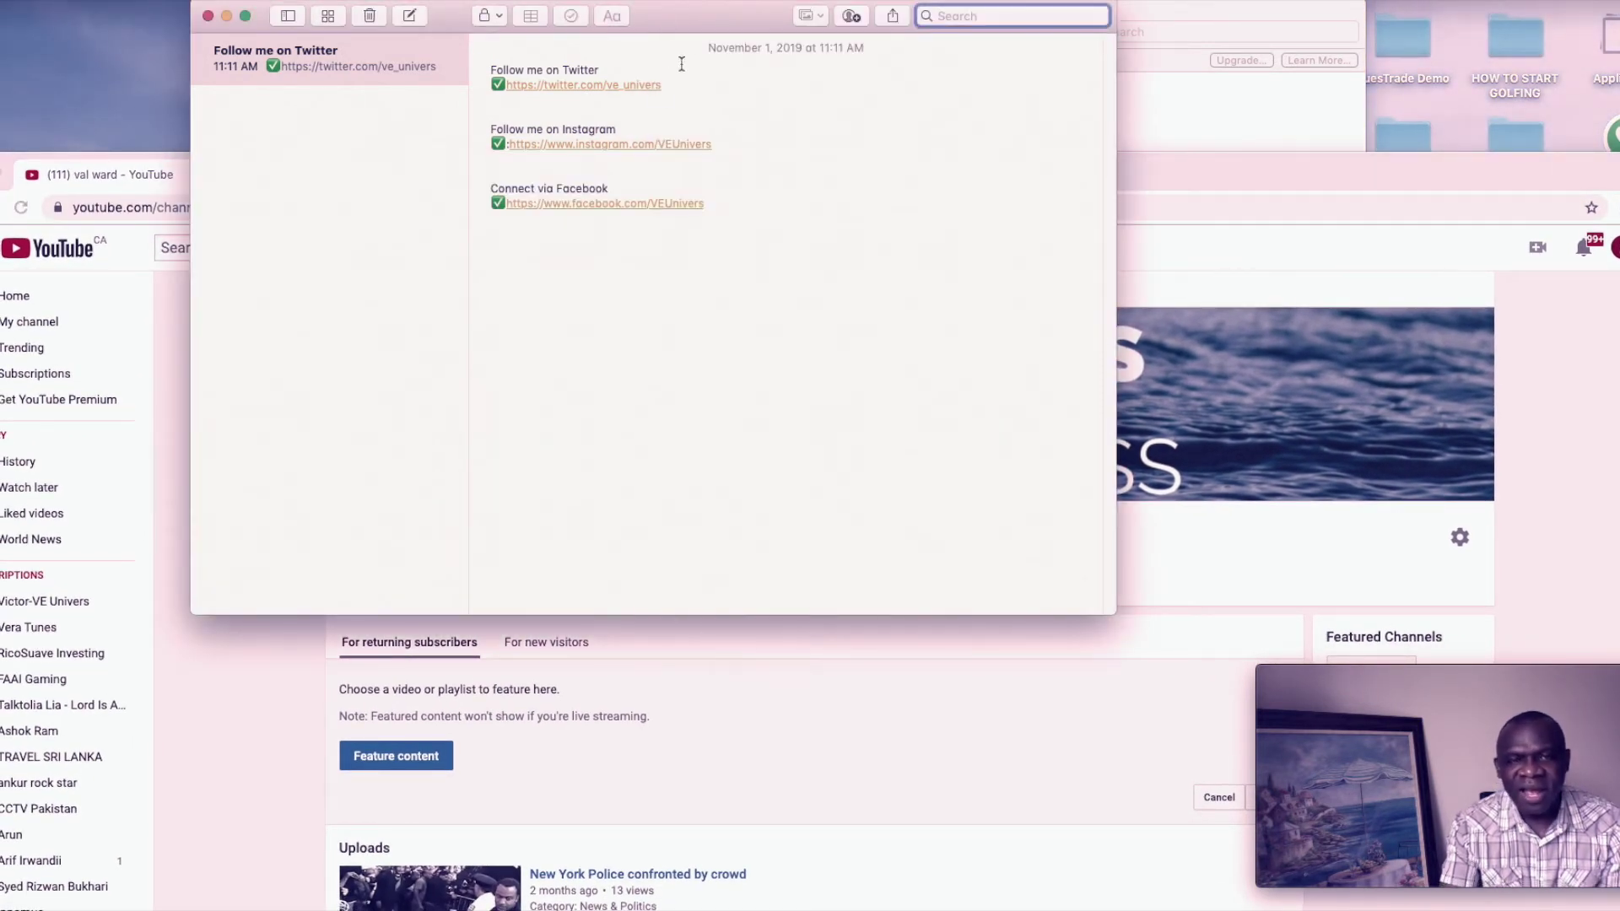
pyautogui.click(676, 90)
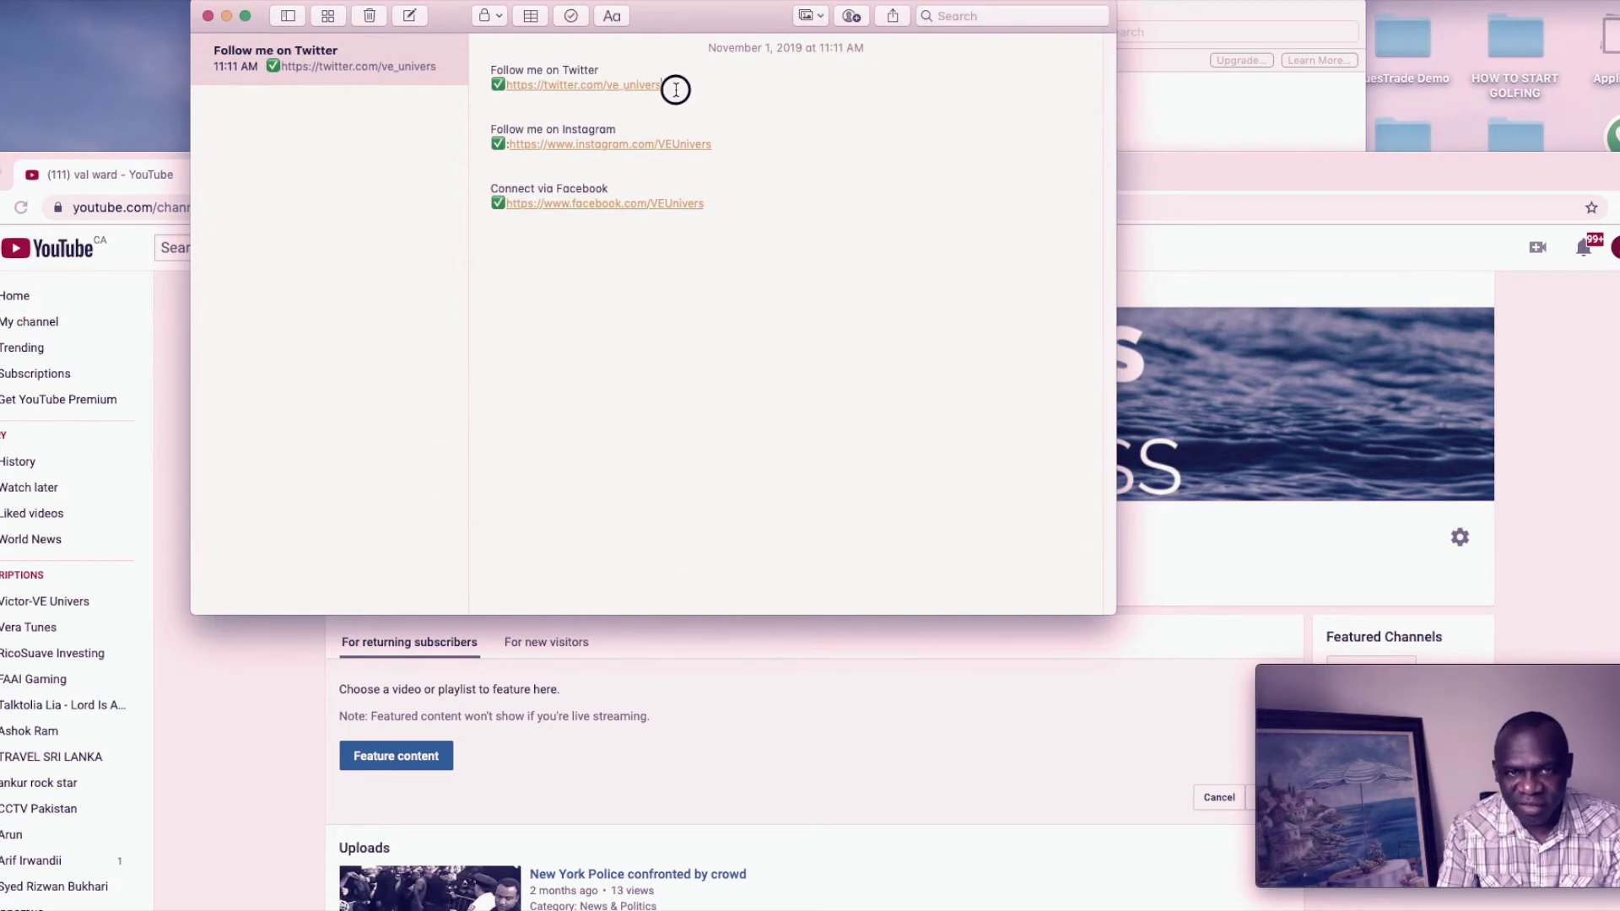
pyautogui.moveTo(676, 90); pyautogui.dragTo(509, 81)
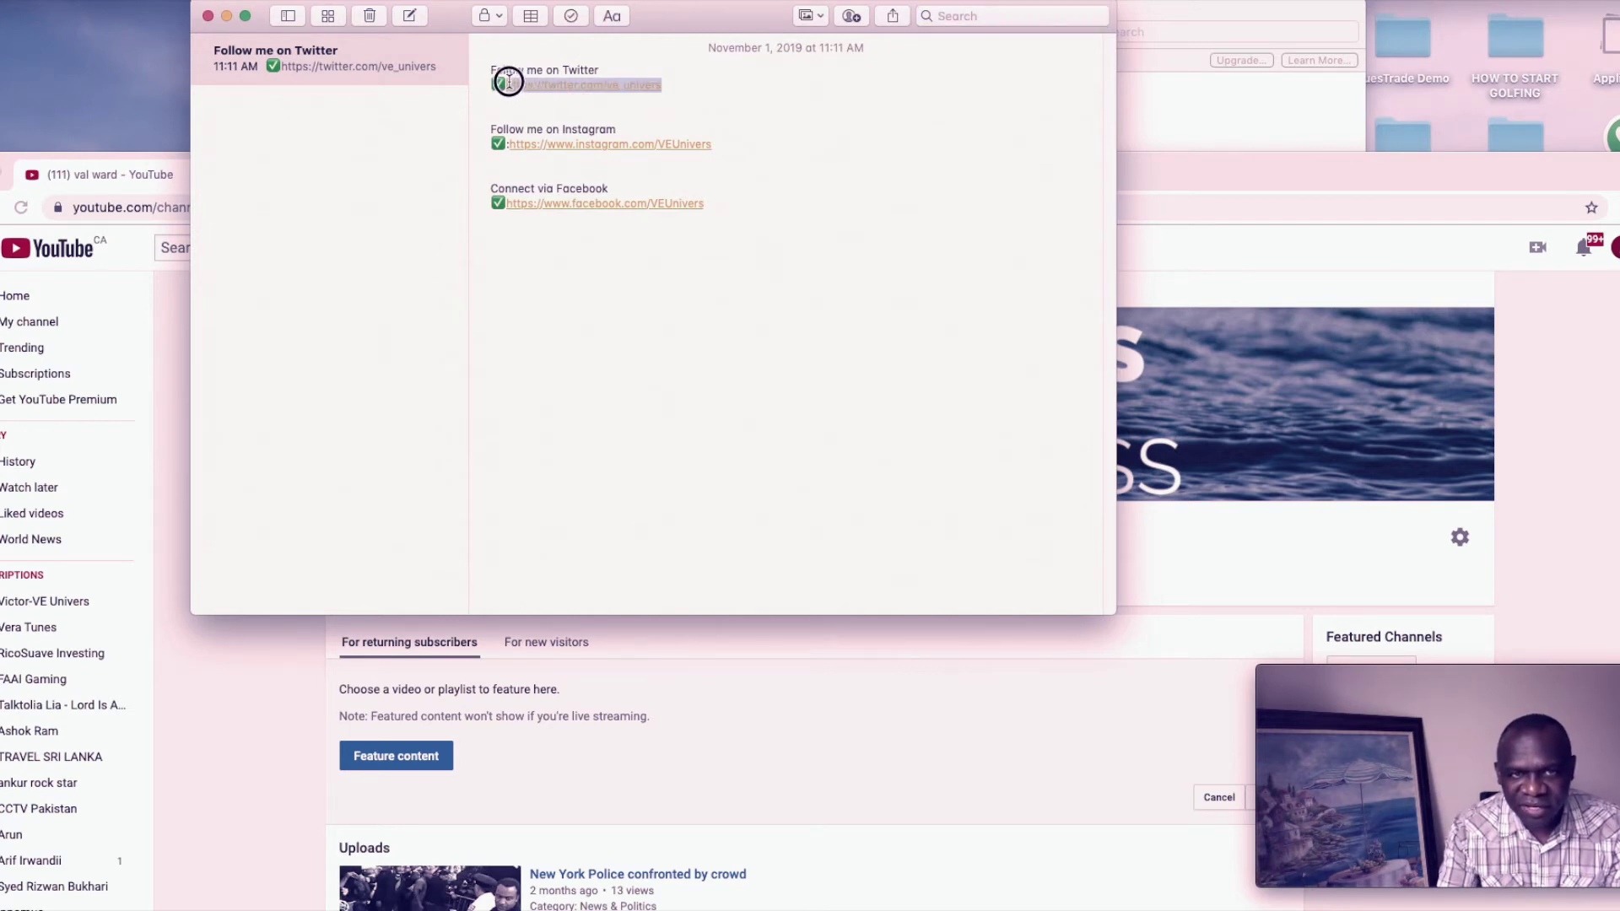
pyautogui.rightClick(536, 85)
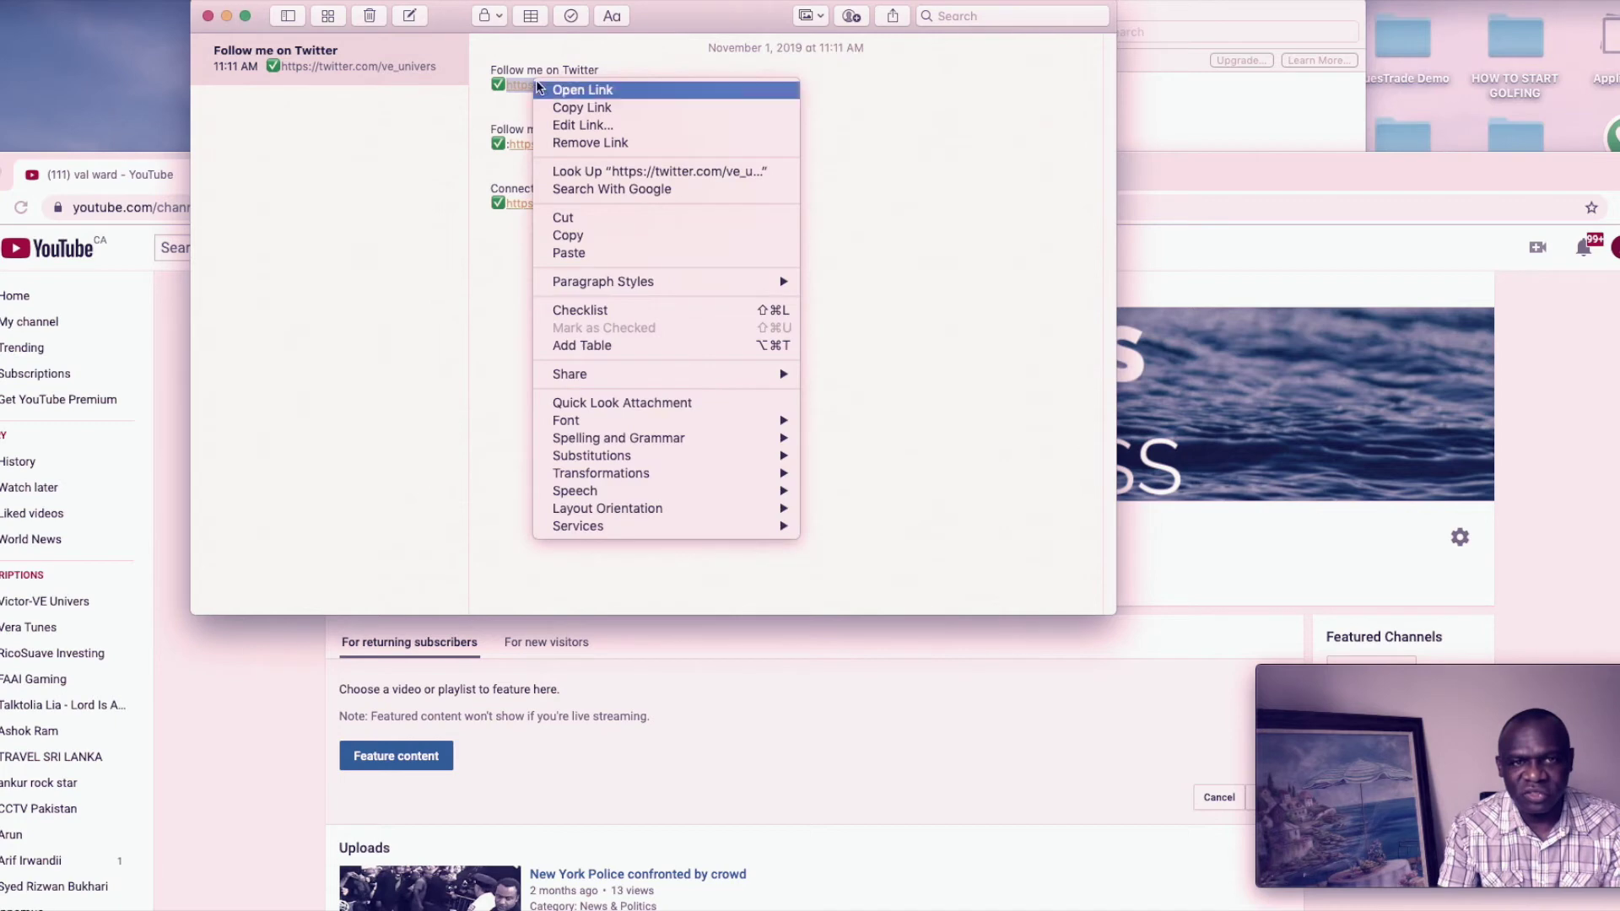
pyautogui.click(595, 227)
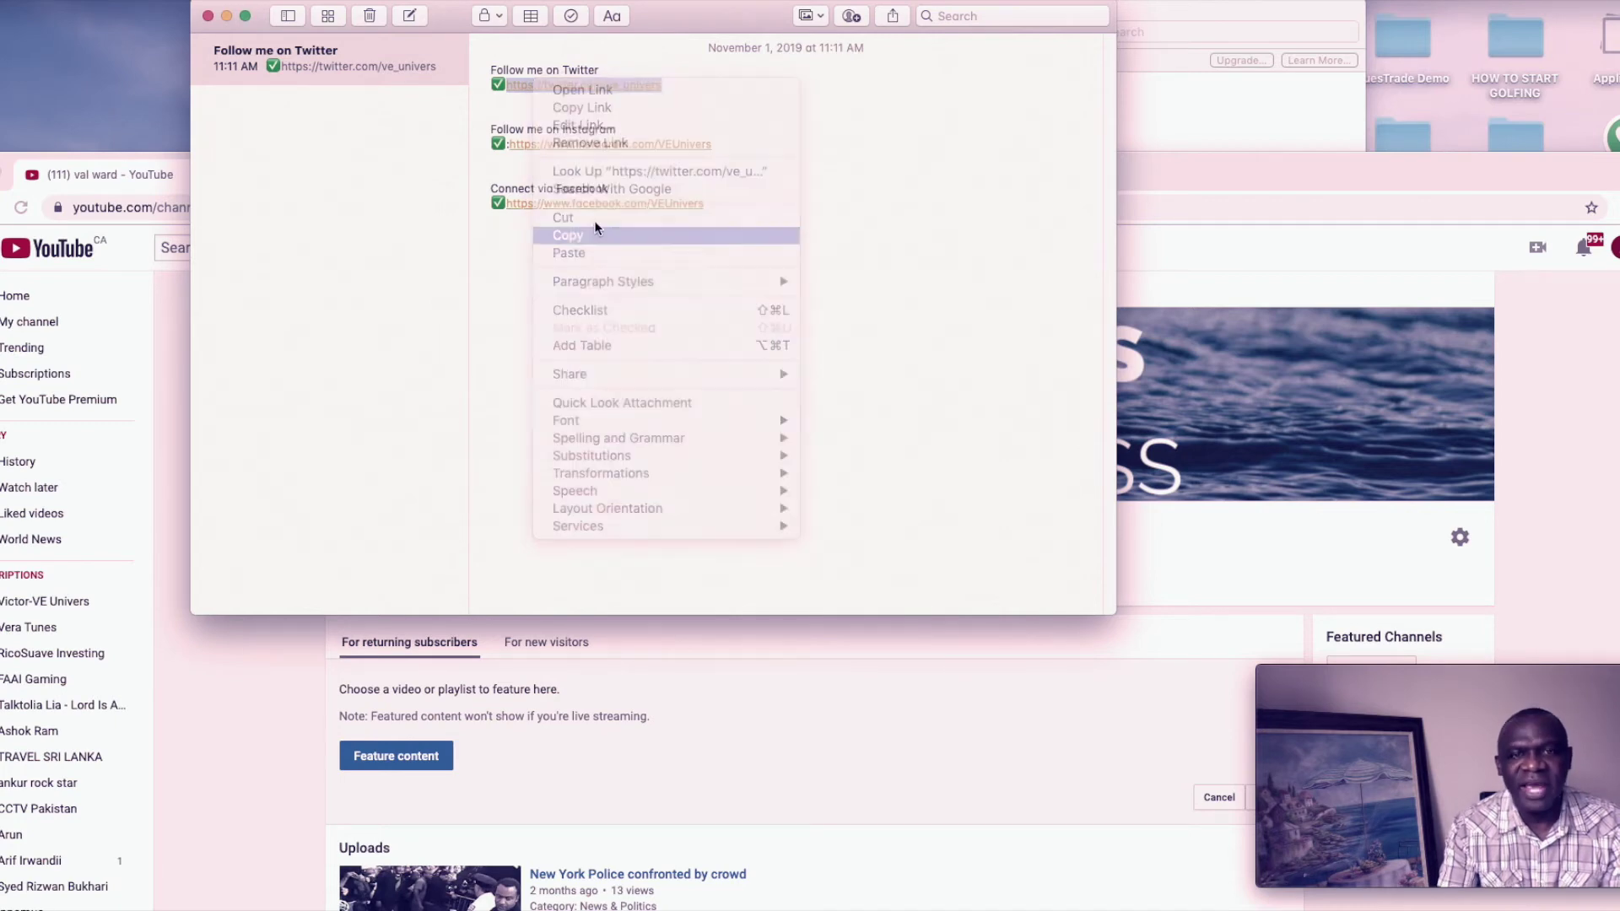
pyautogui.moveTo(1383, 175); pyautogui.dragTo(1354, 22)
# Step: Open the channel's custom links editor from the banner's edit options
pyautogui.moveTo(1445, 177)
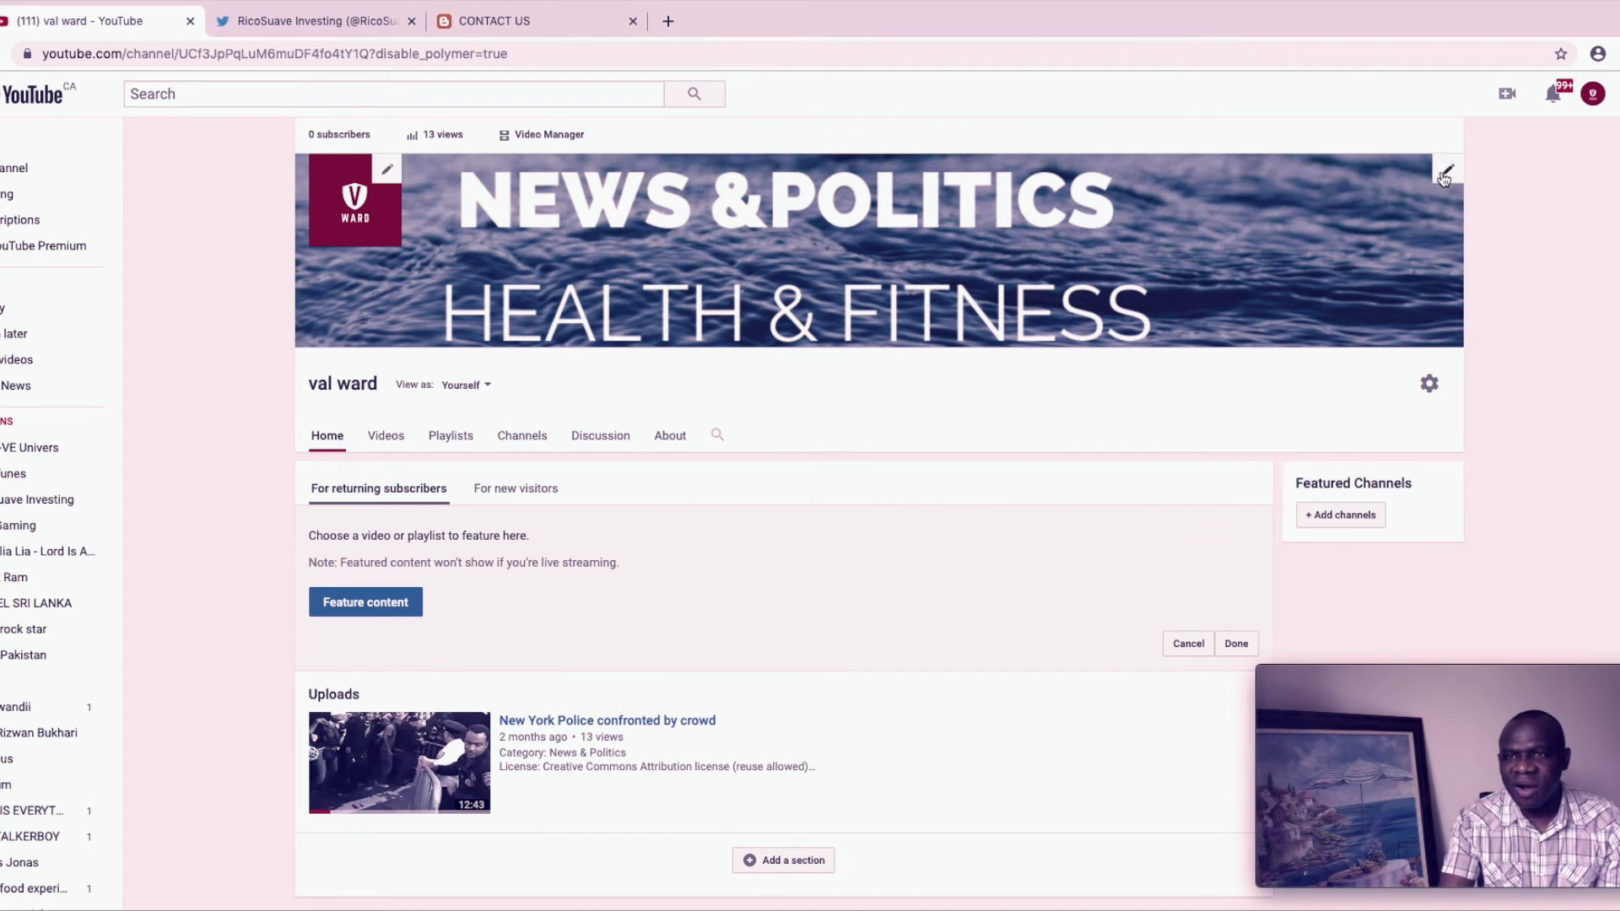
pyautogui.click(1445, 173)
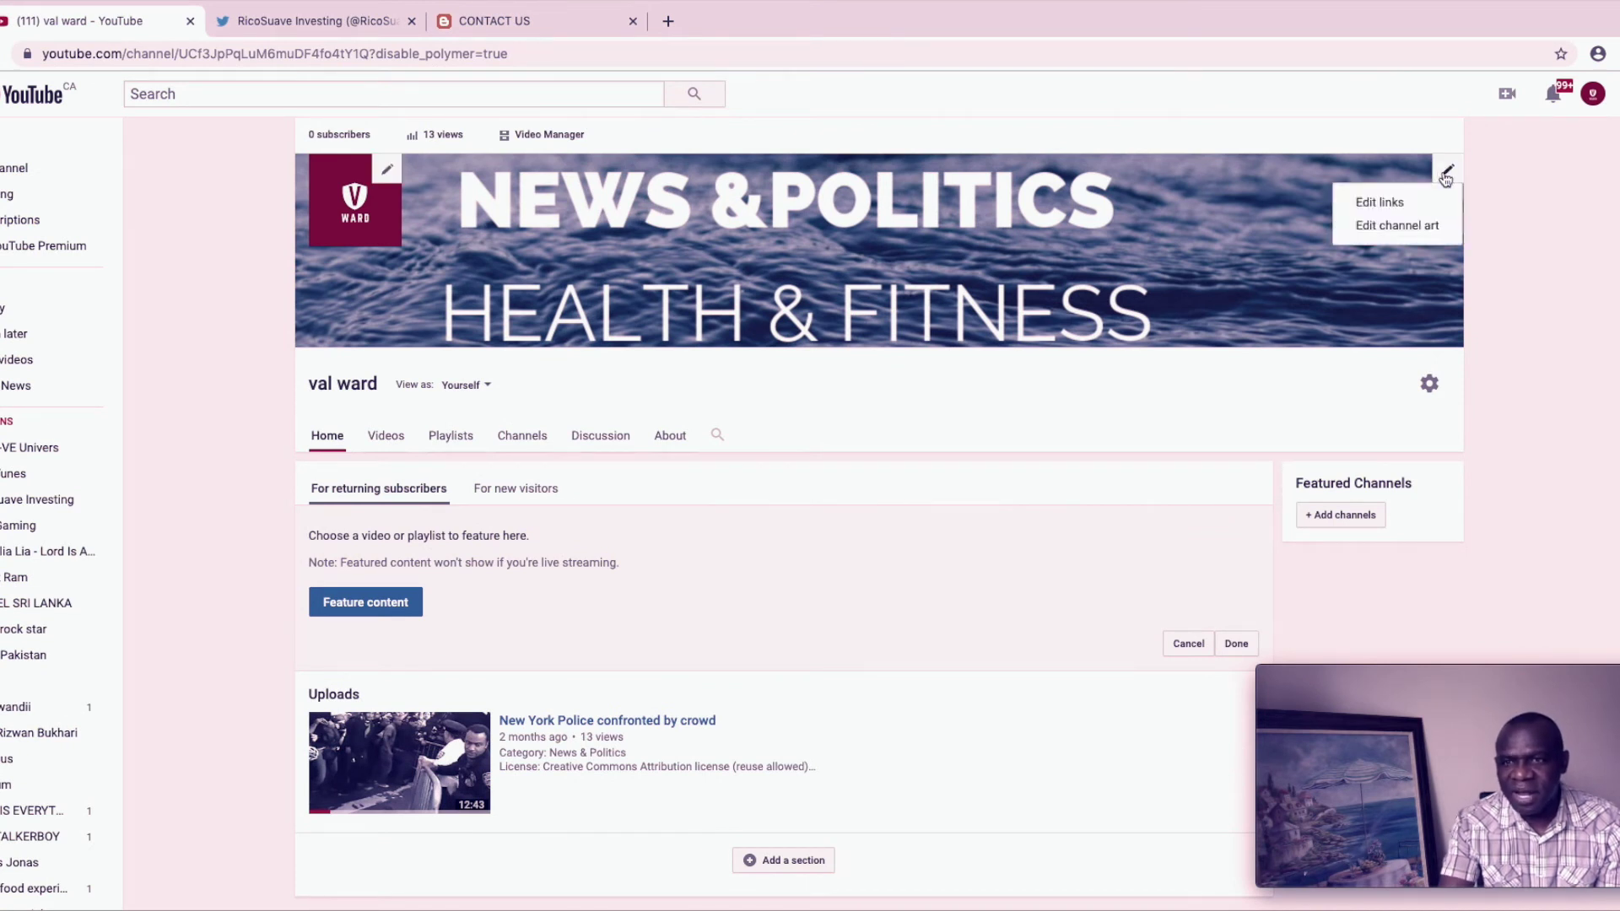
pyautogui.click(1403, 203)
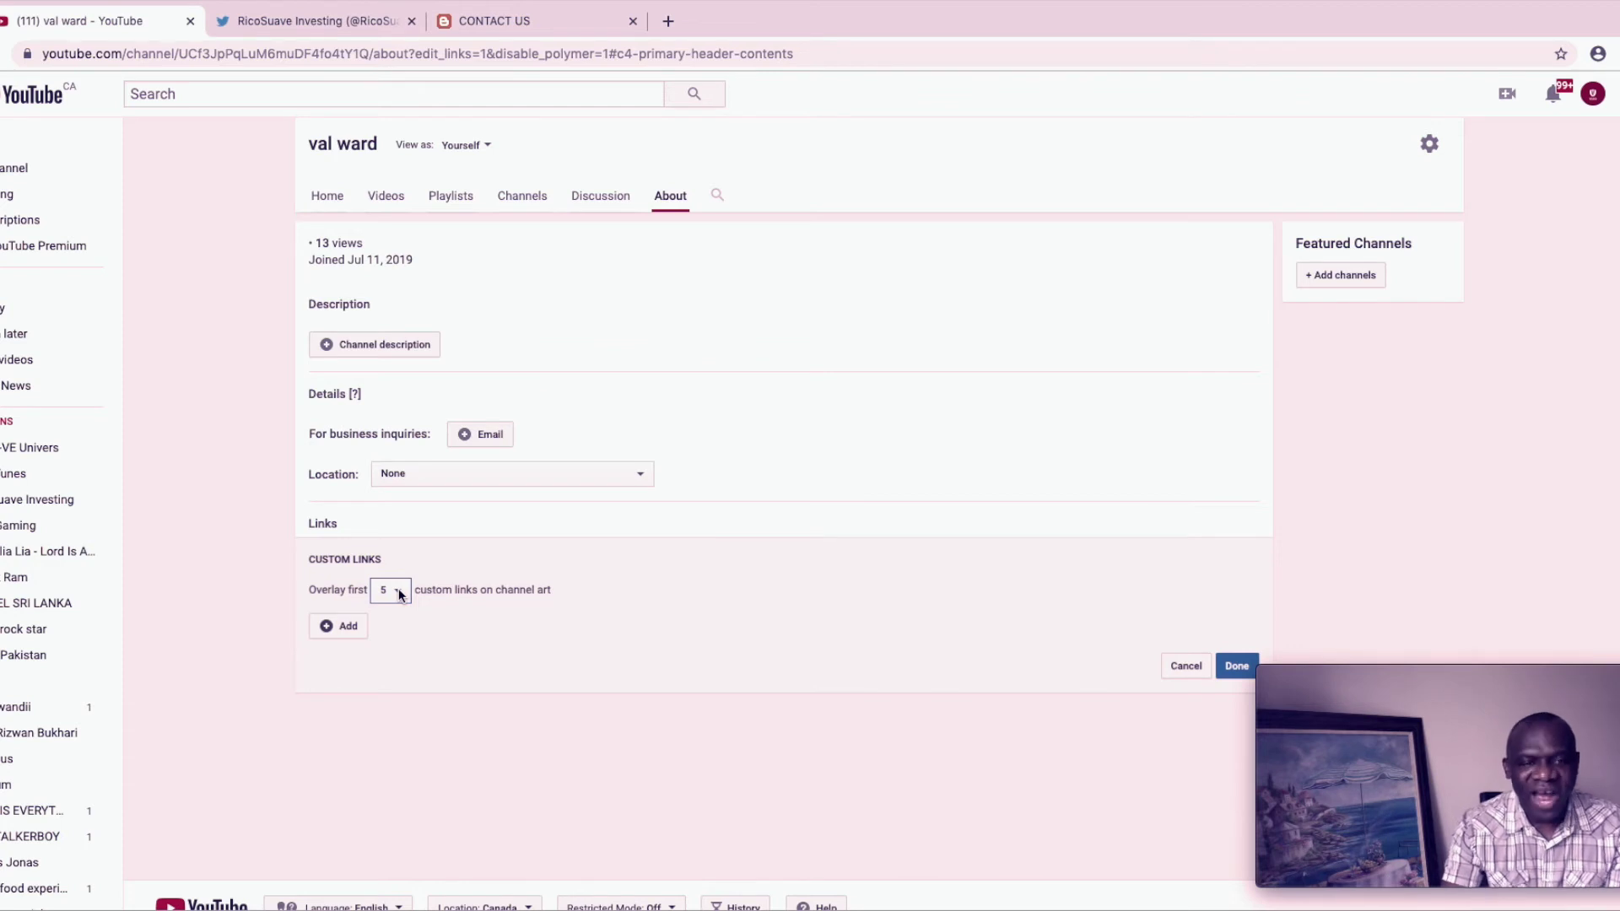
# Step: Add a custom link to the Twitter profile titled TW and save it
pyautogui.click(348, 628)
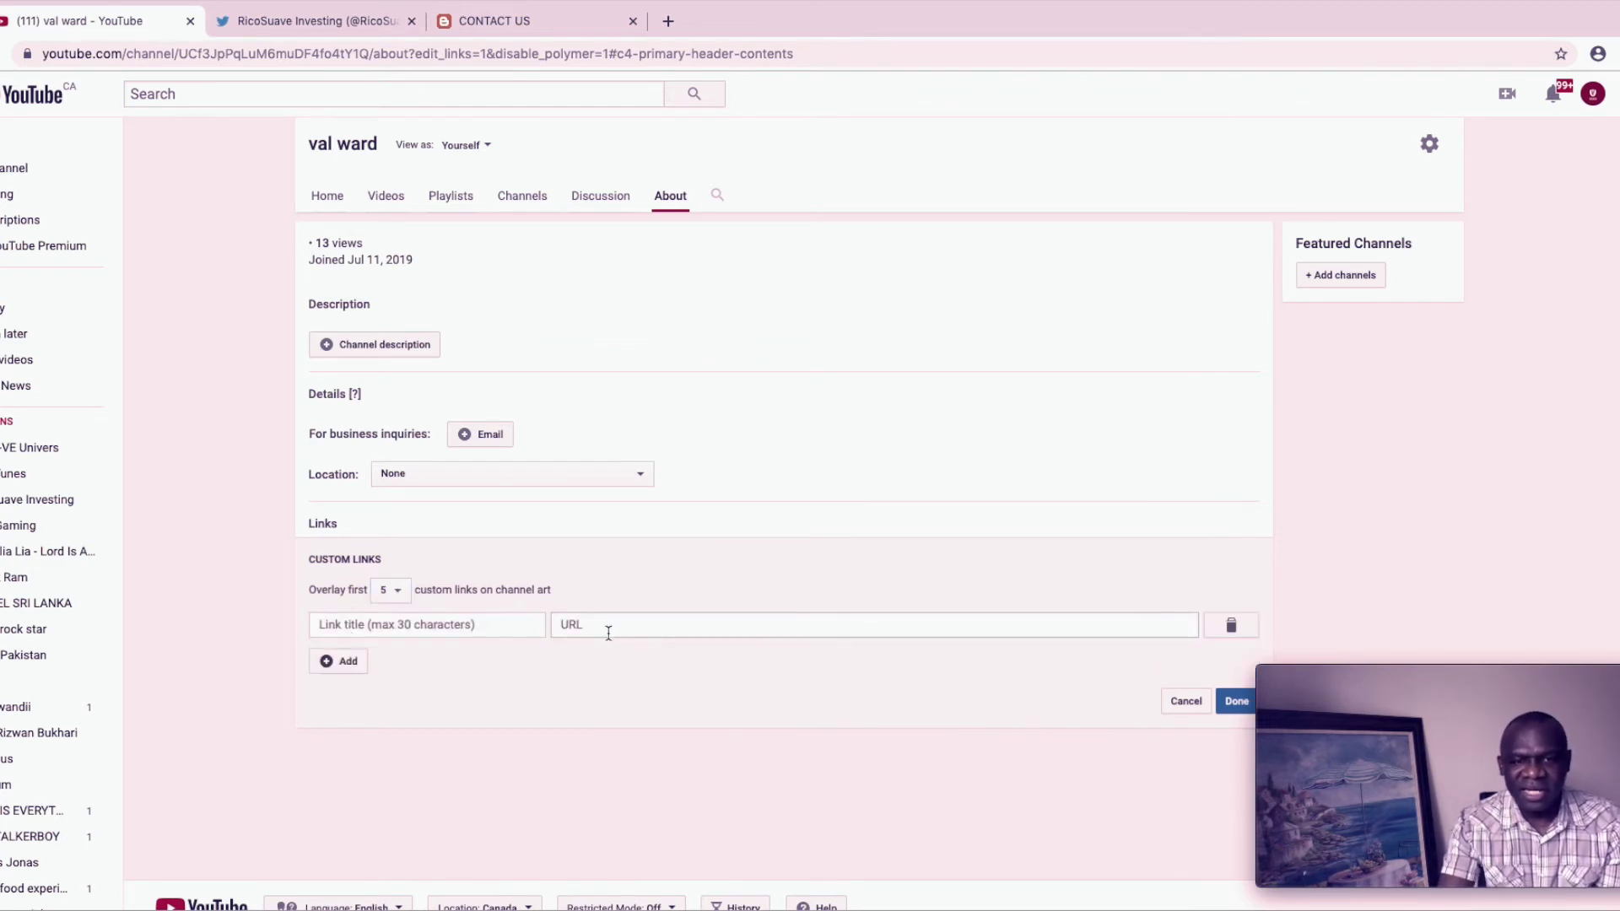
pyautogui.click(581, 626)
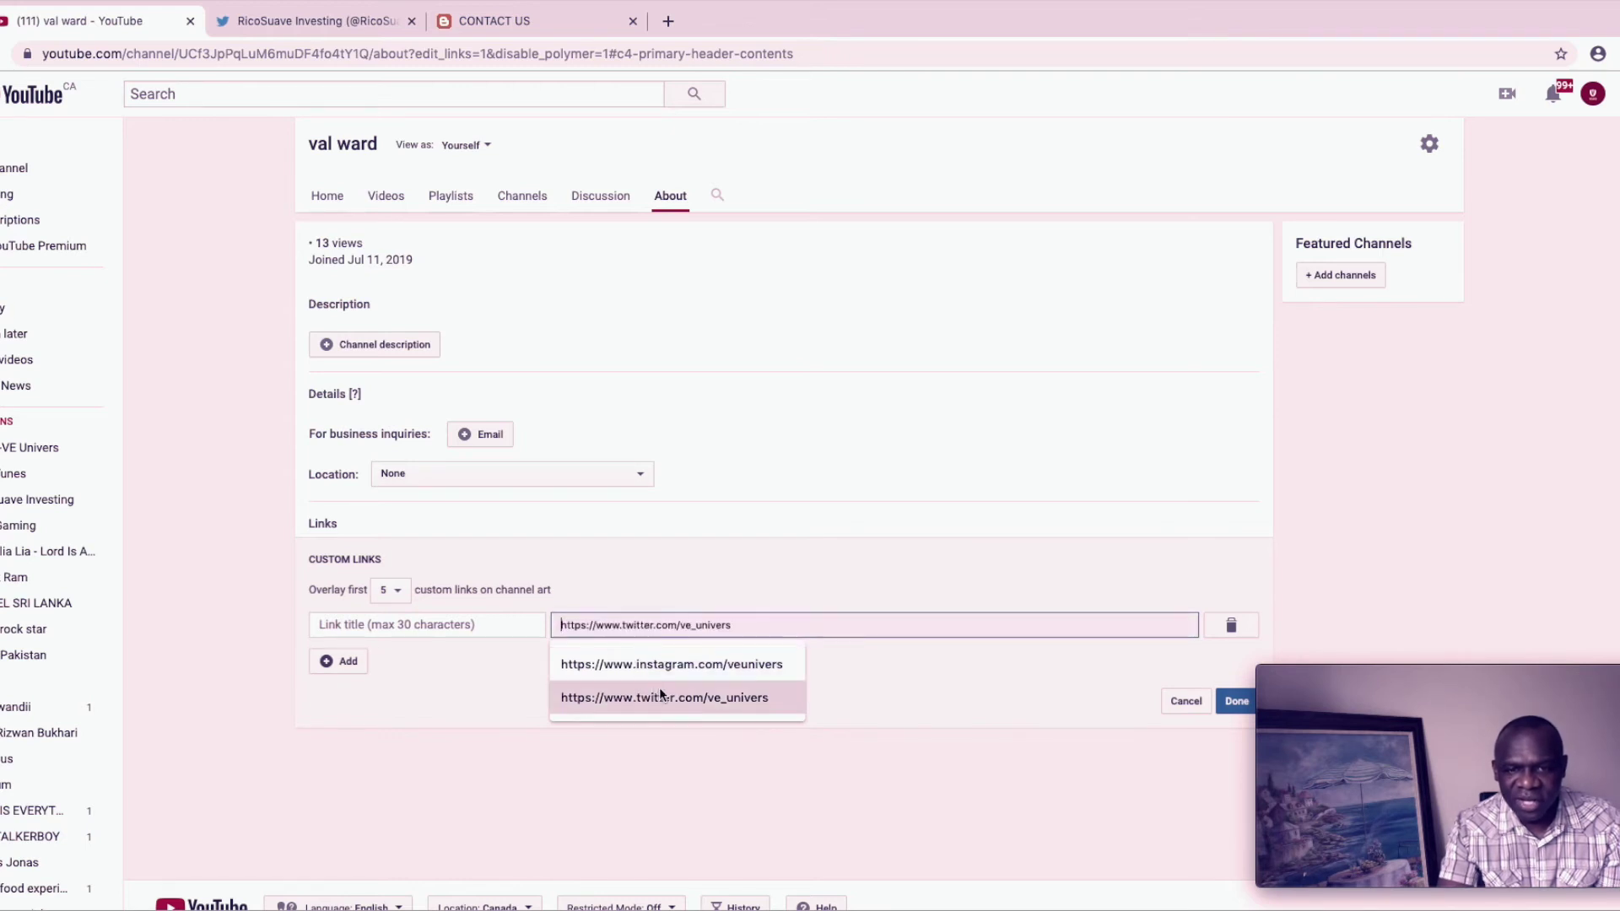
pyautogui.click(712, 707)
pyautogui.click(426, 625)
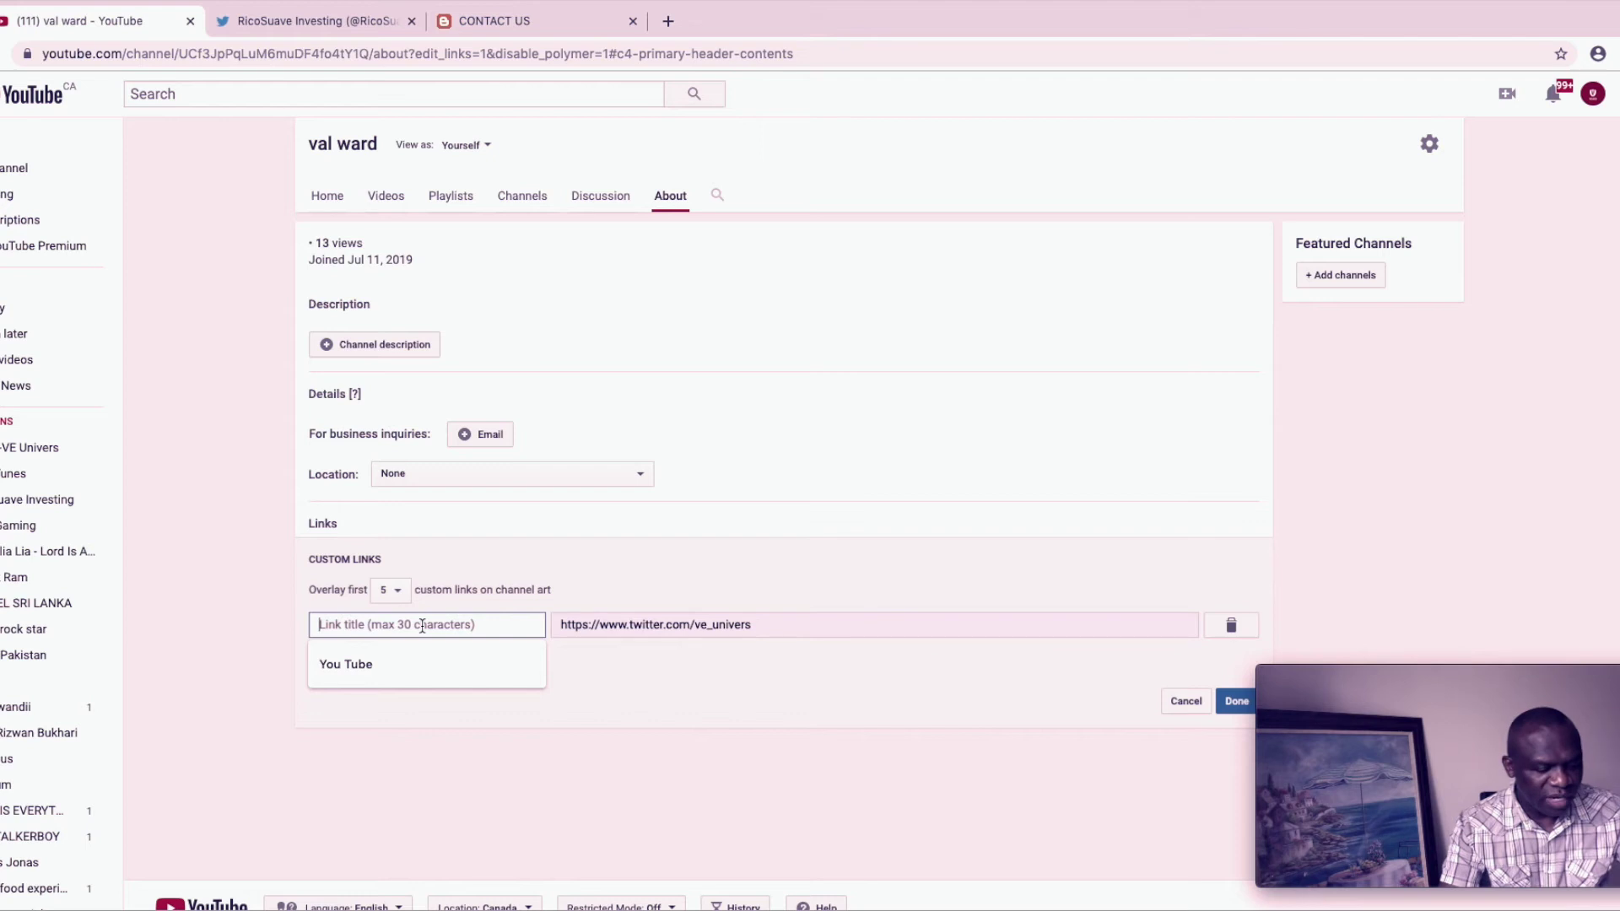
pyautogui.write('TW')
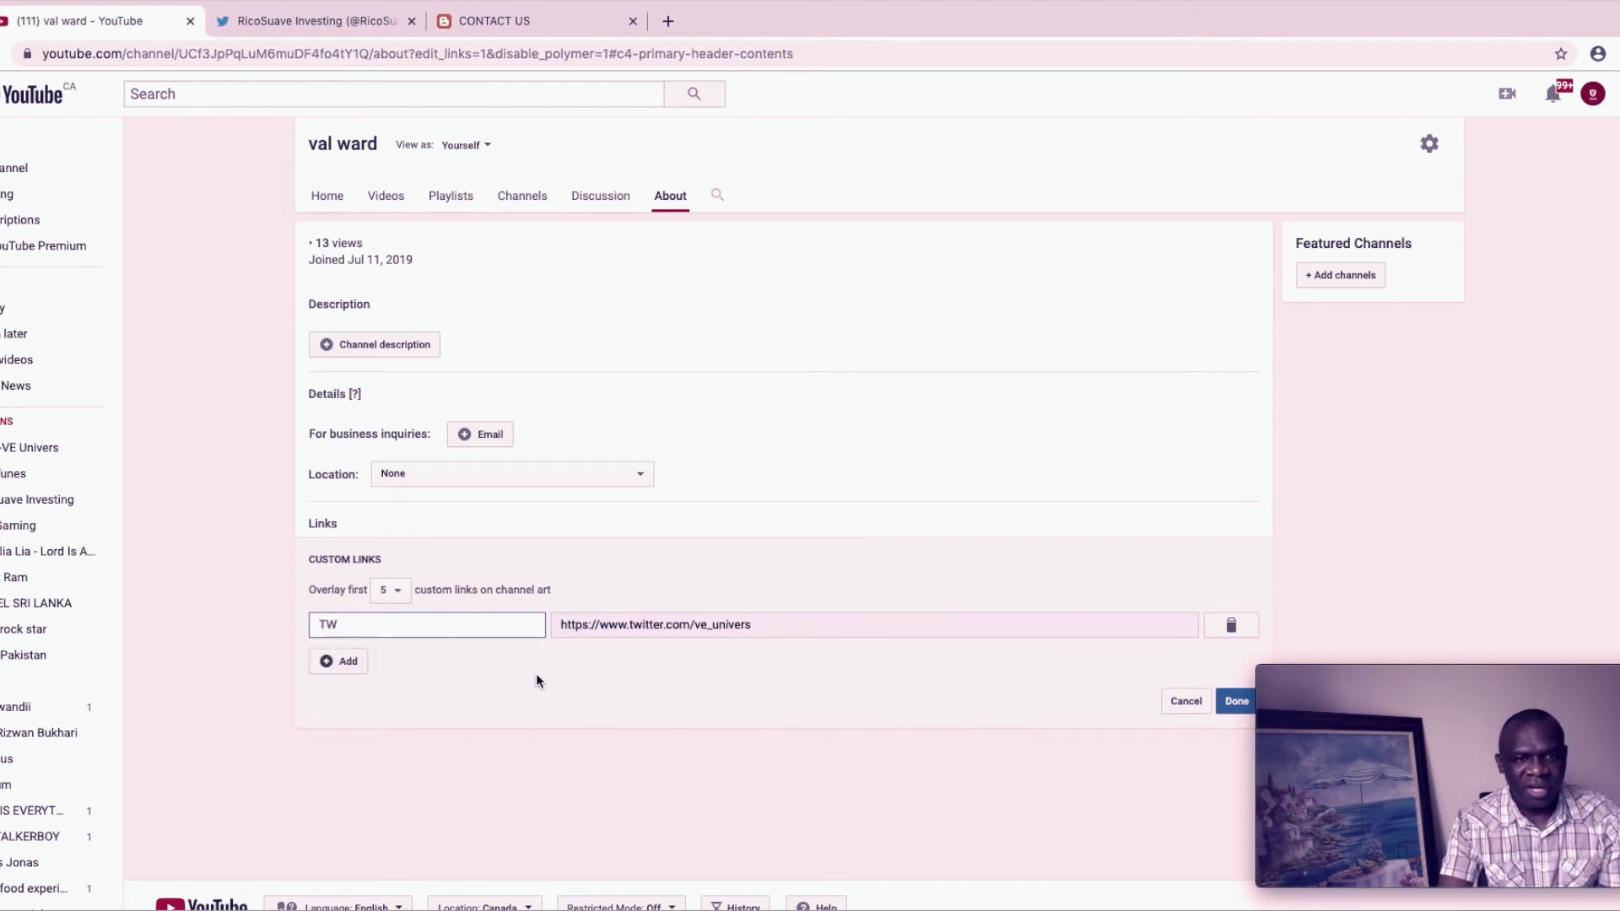
pyautogui.moveTo(1427, 707)
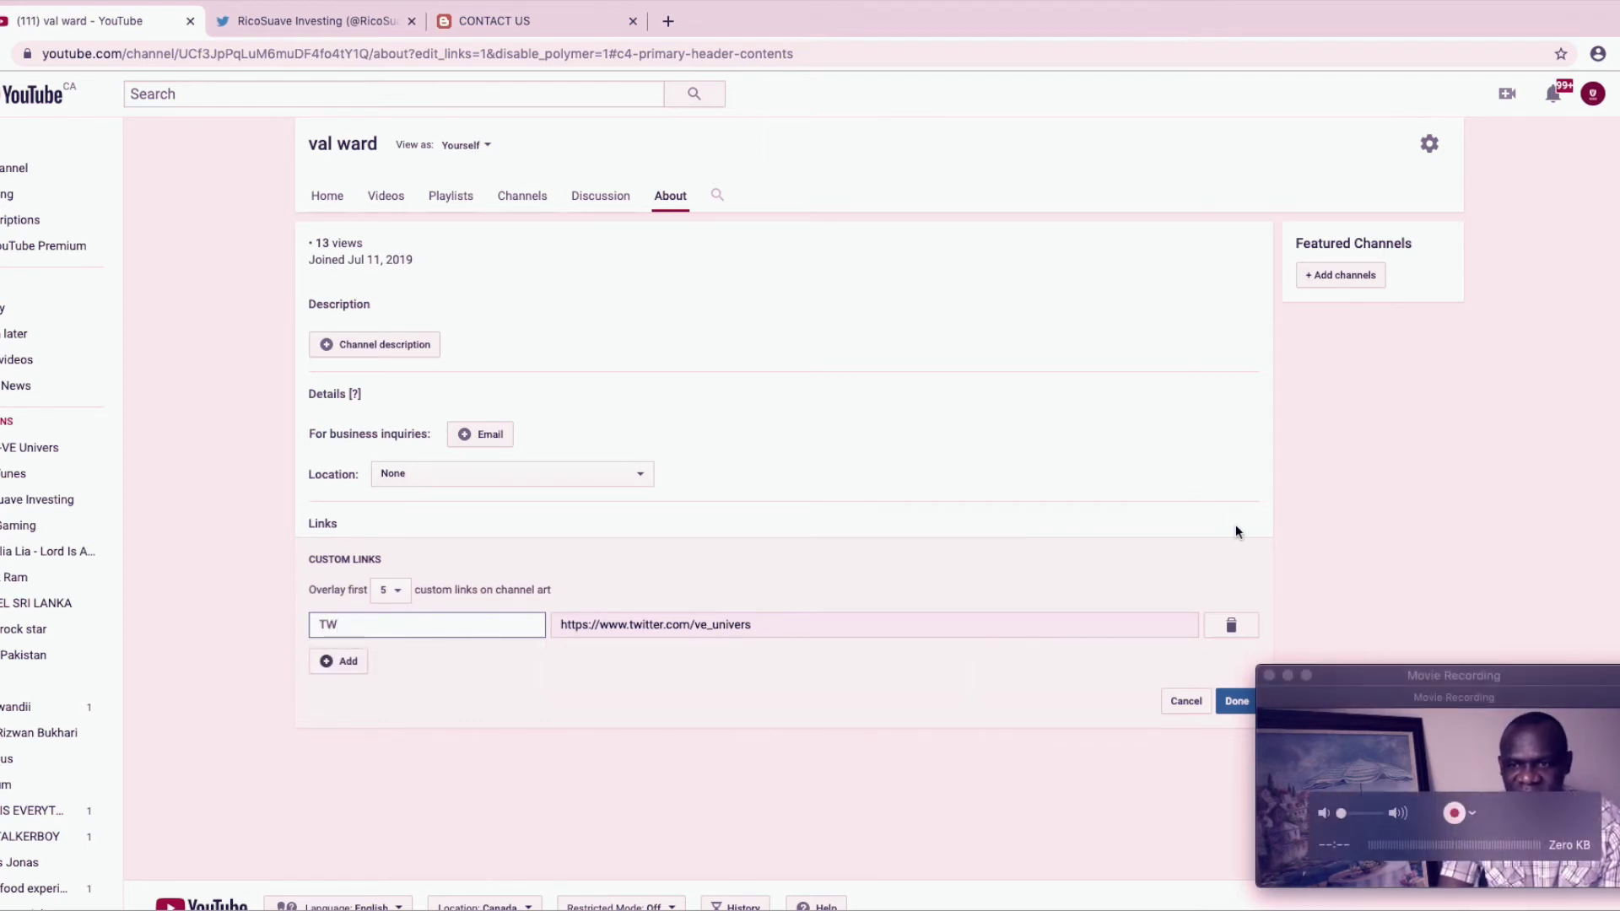
pyautogui.scroll(-1, 1329, 589)
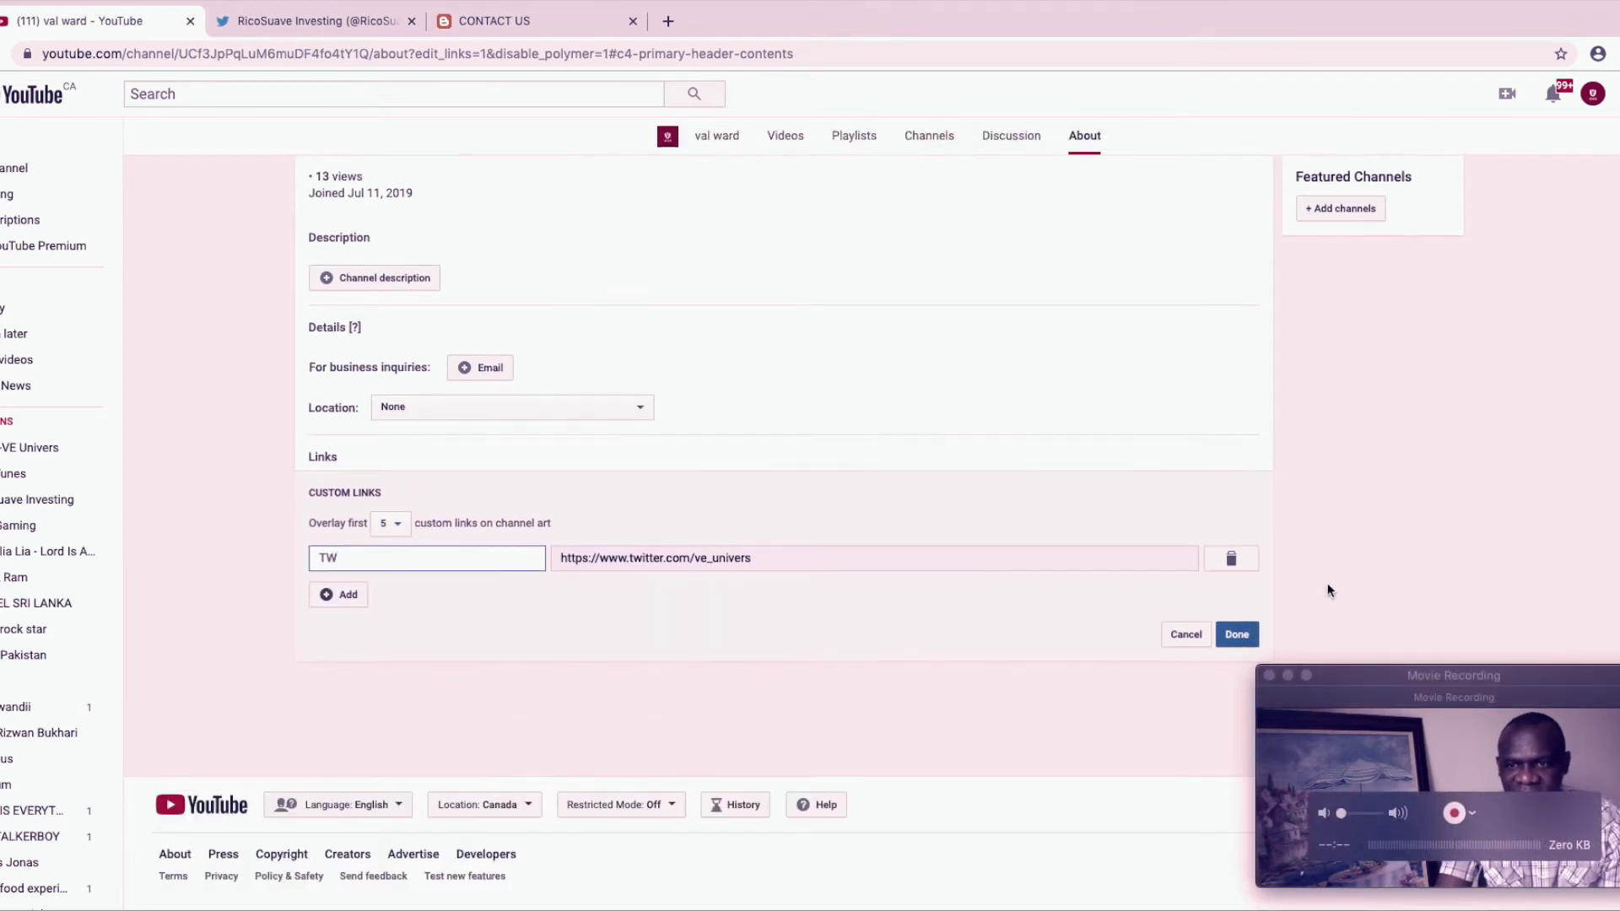
pyautogui.click(1238, 637)
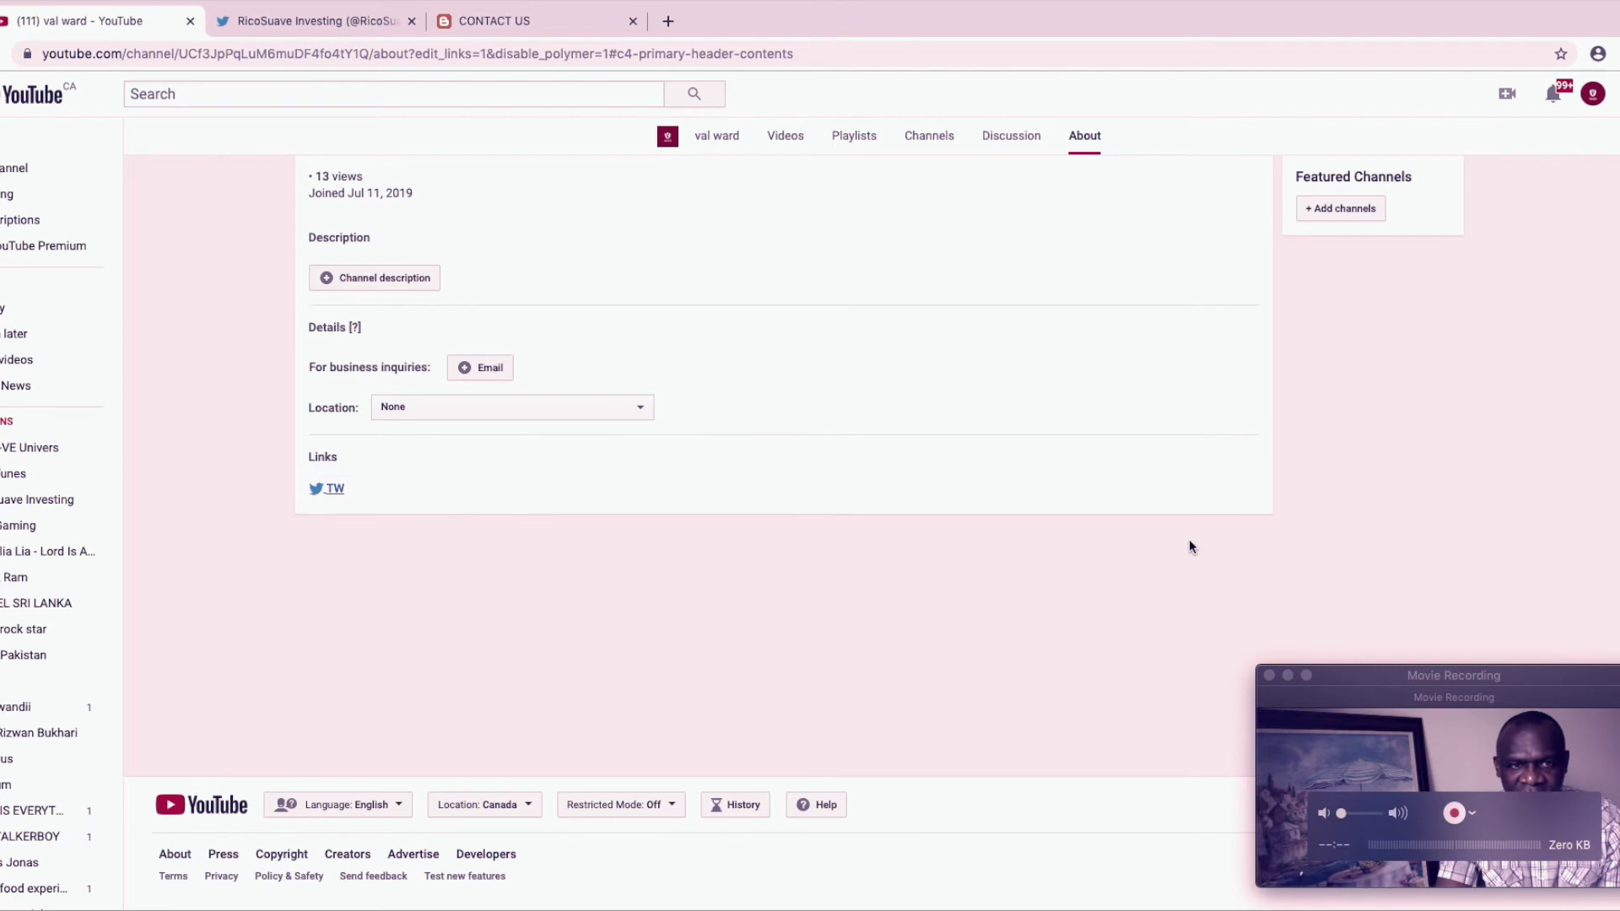
# Step: Reopen the custom links editor and retitle the TW link to Twitter
pyautogui.click(1257, 489)
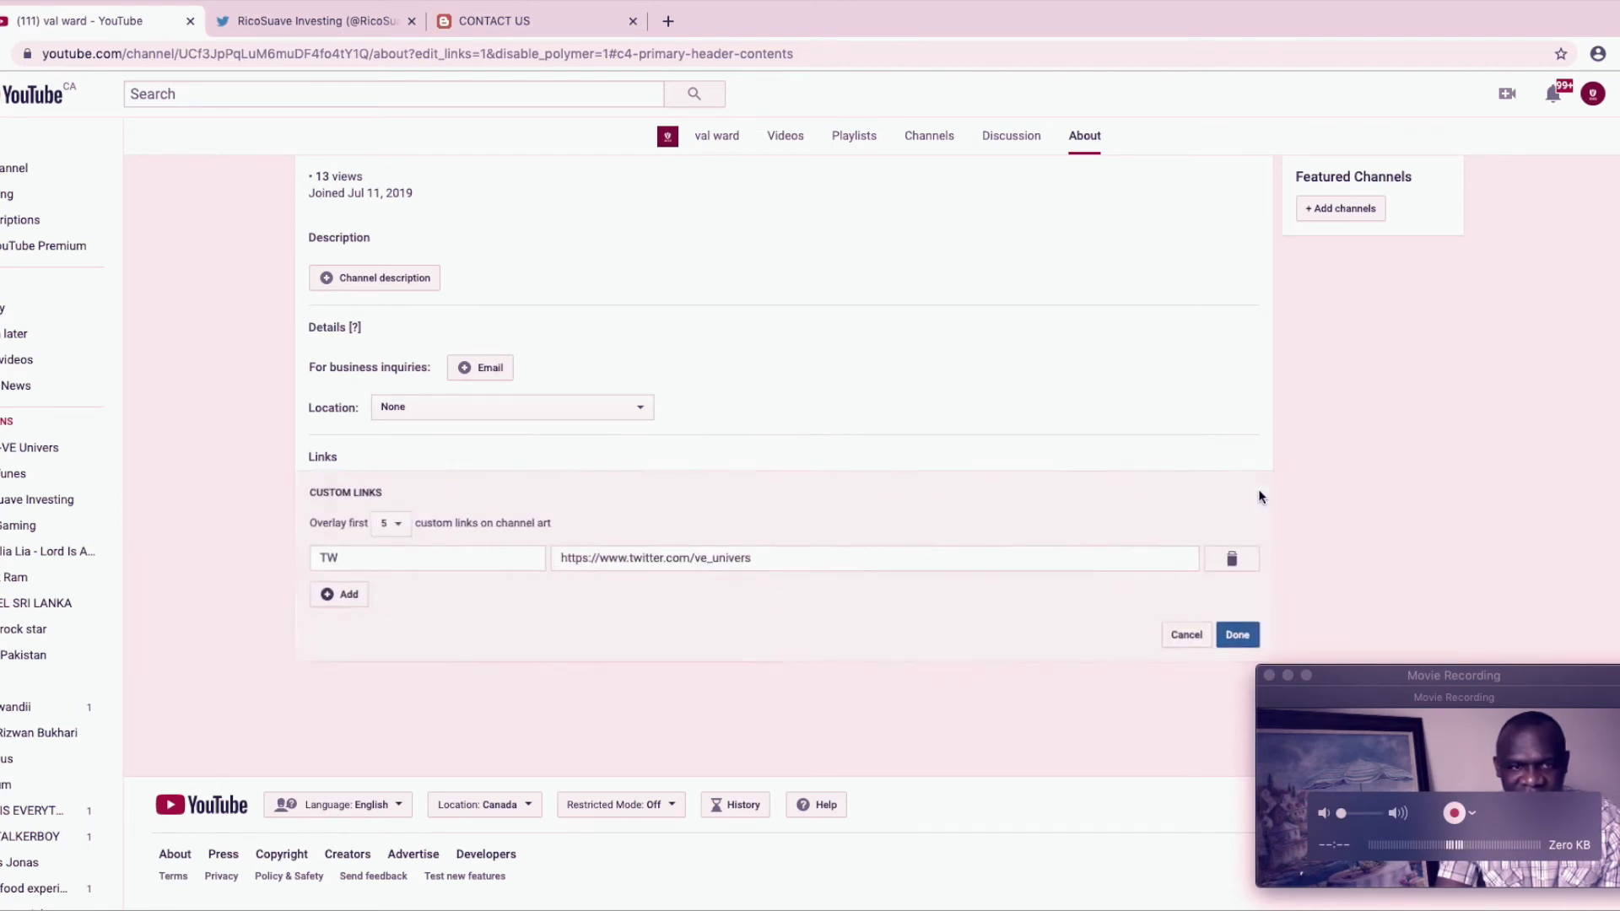
pyautogui.click(360, 563)
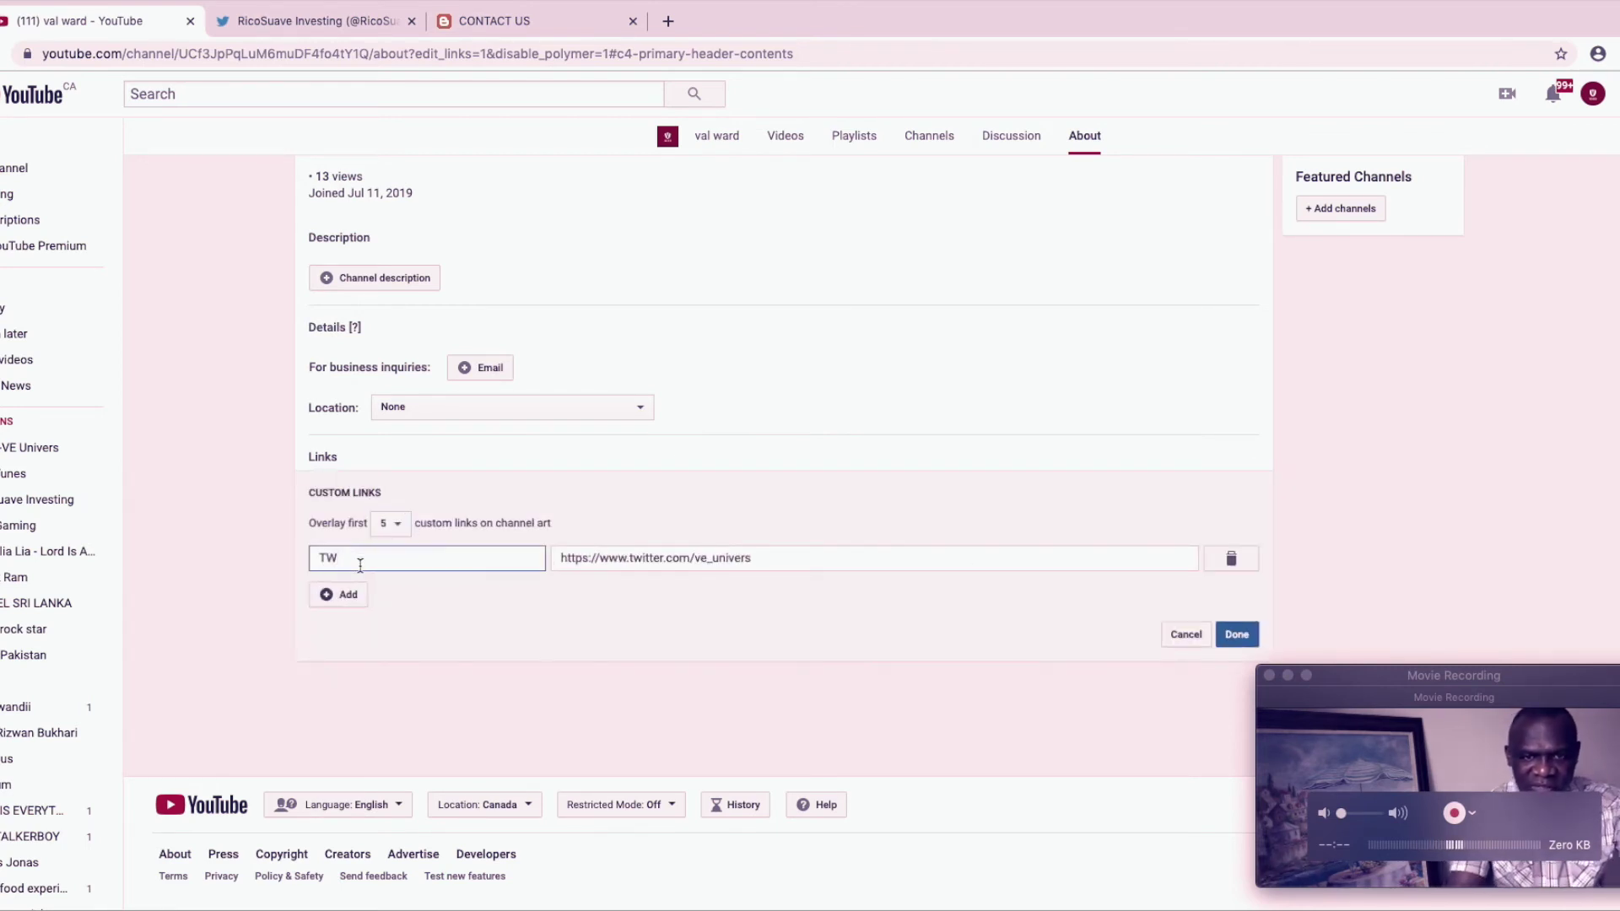
pyautogui.press('BackSpace')
pyautogui.press('BackSpace')
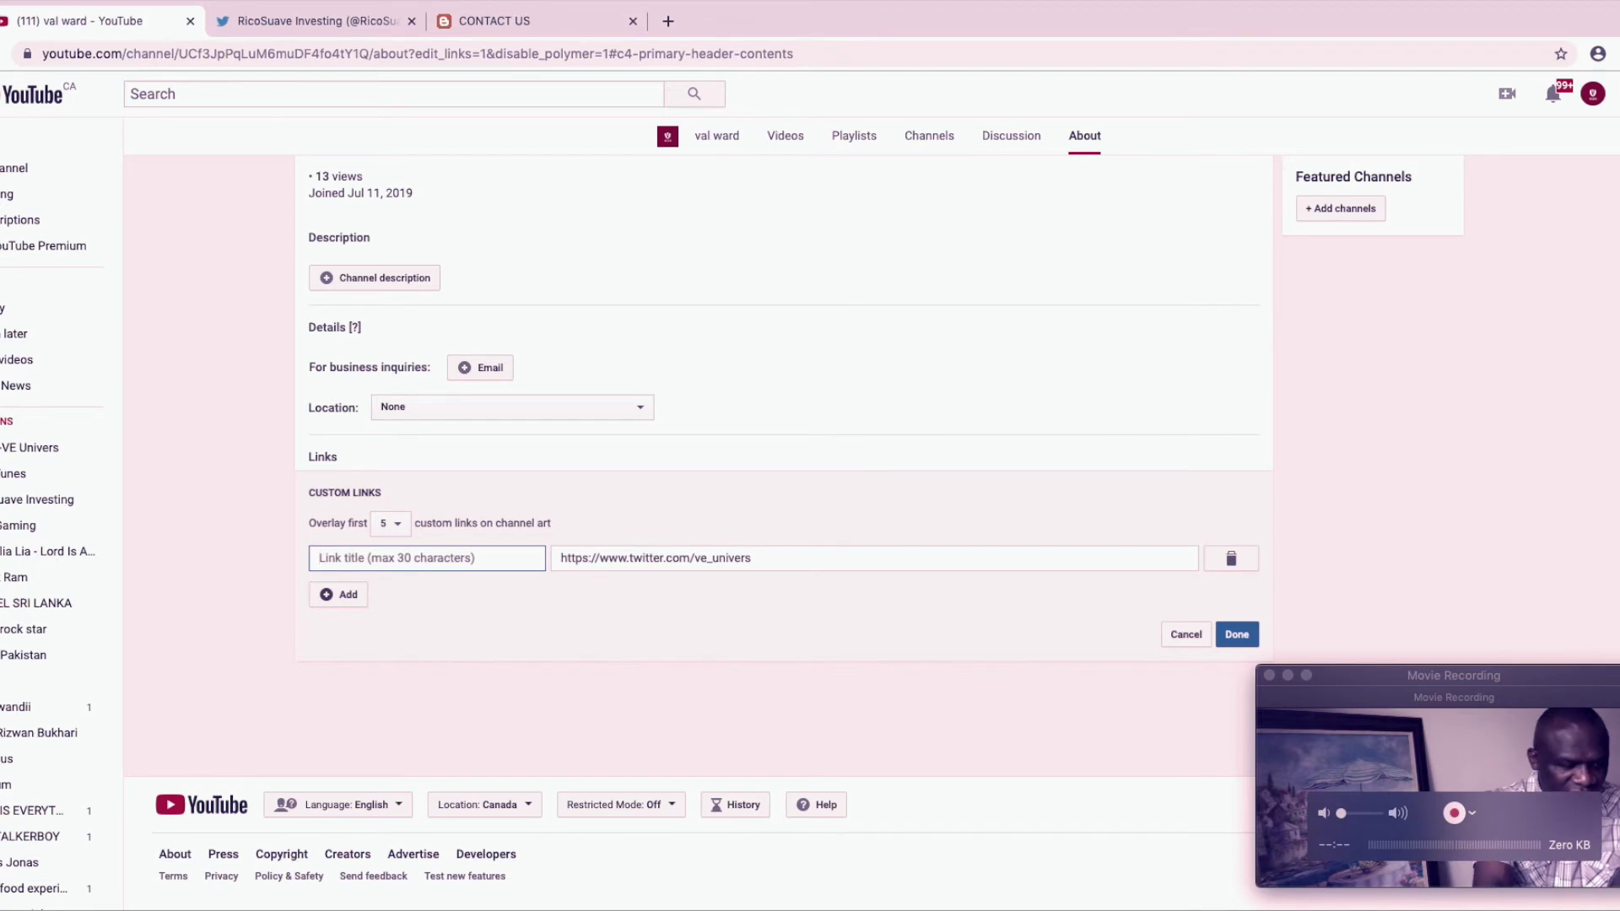
pyautogui.write('t')
pyautogui.press('BackSpace')
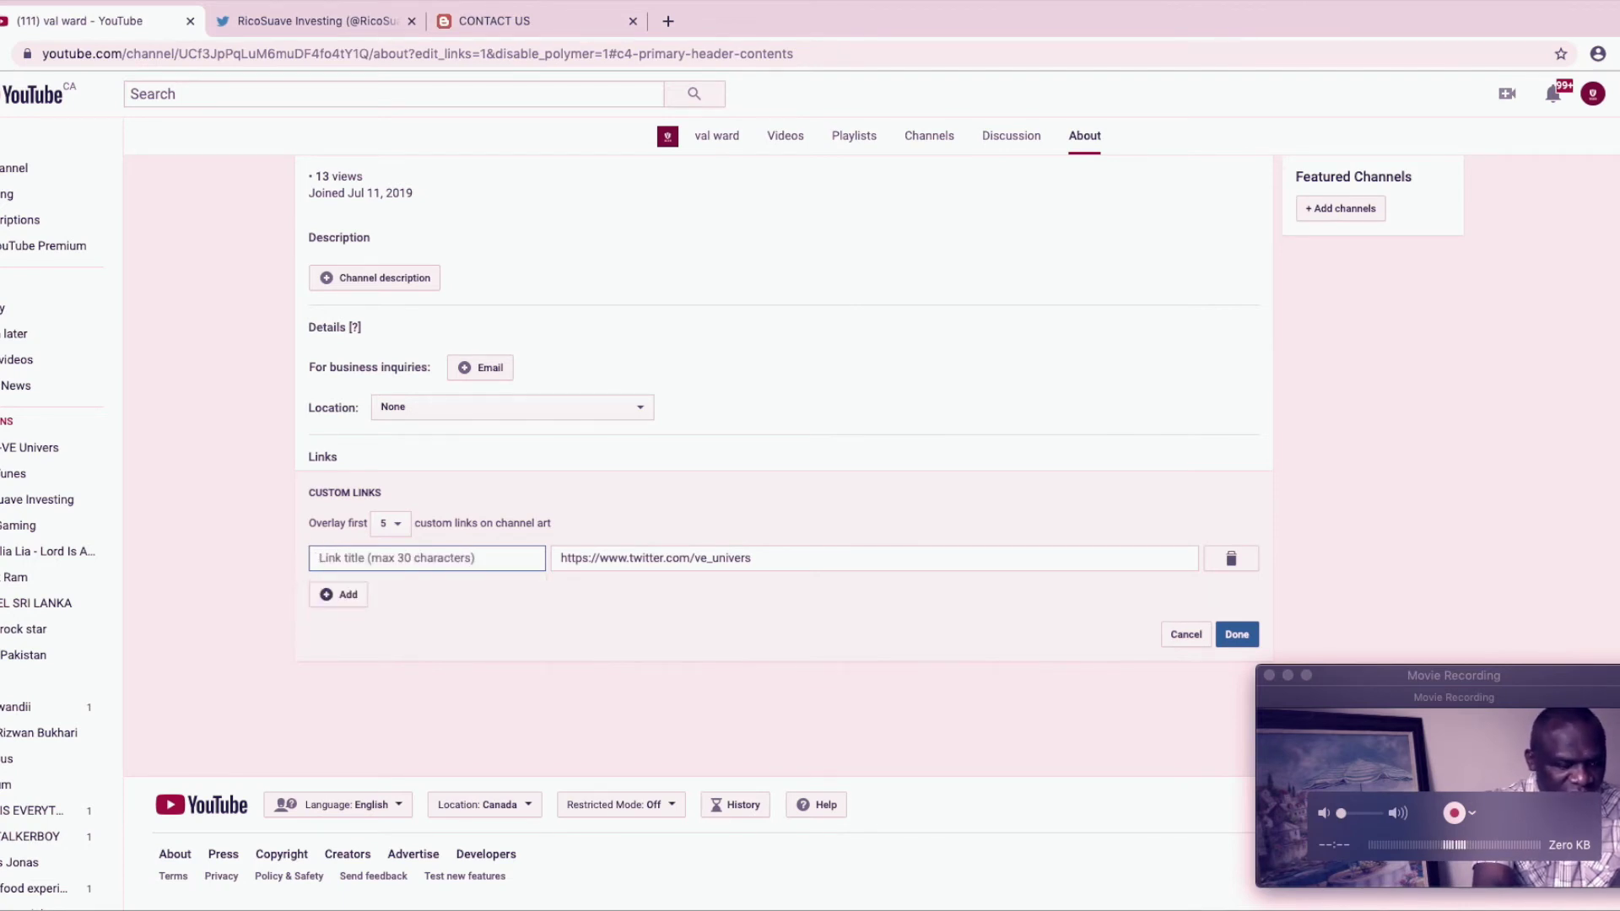
pyautogui.write('Twitter')
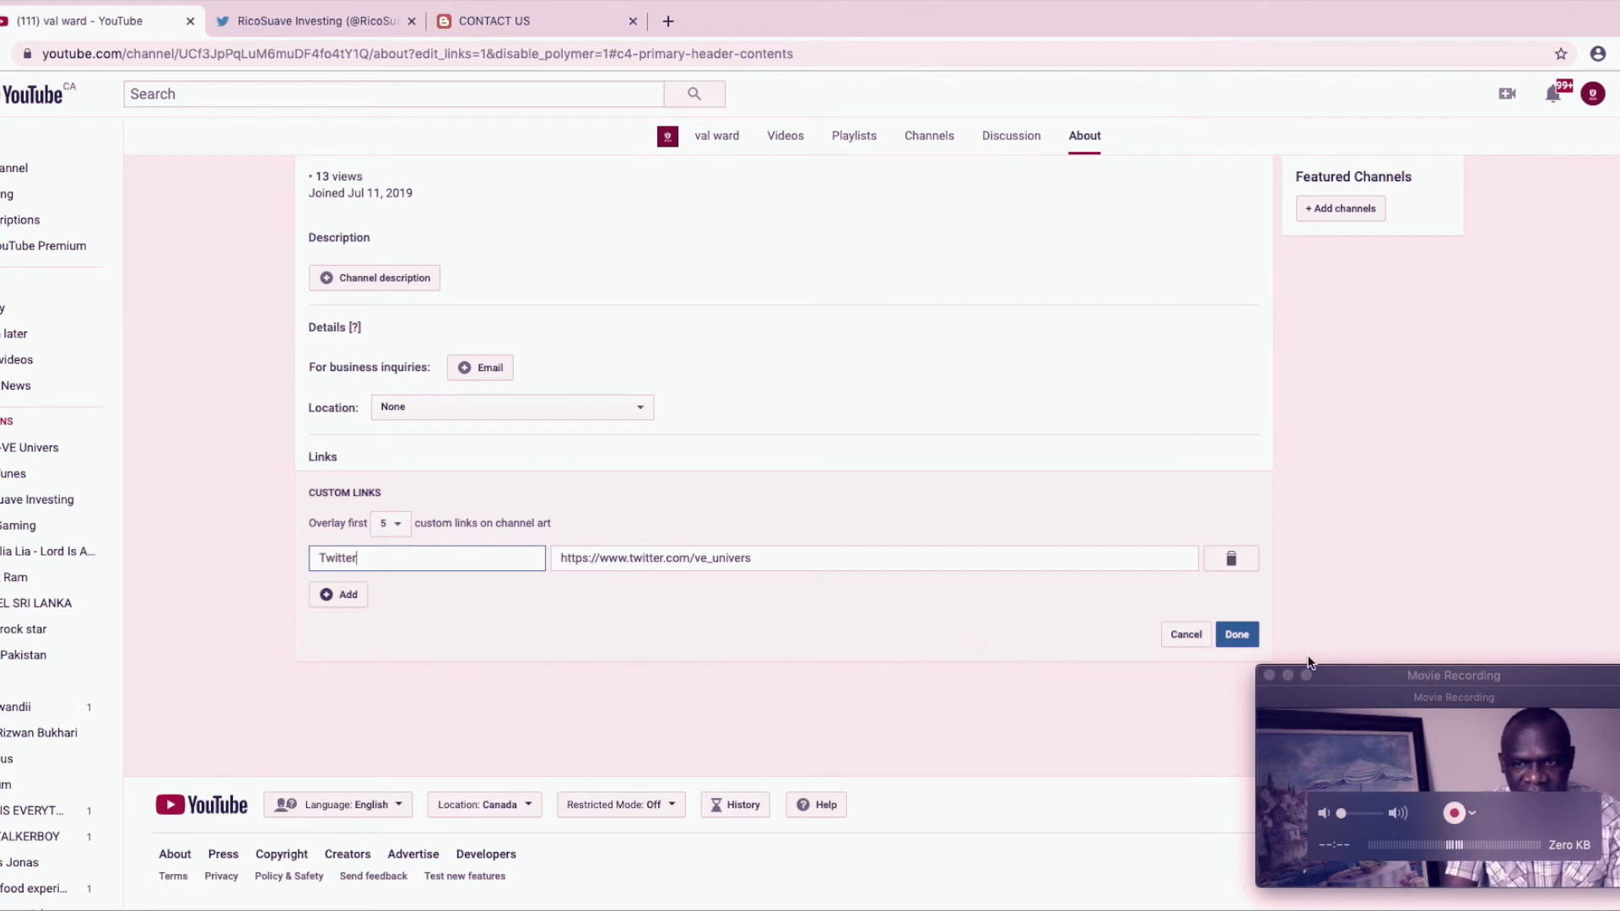
# Step: Add a second link row and copy the Instagram URL from the notes
pyautogui.click(334, 603)
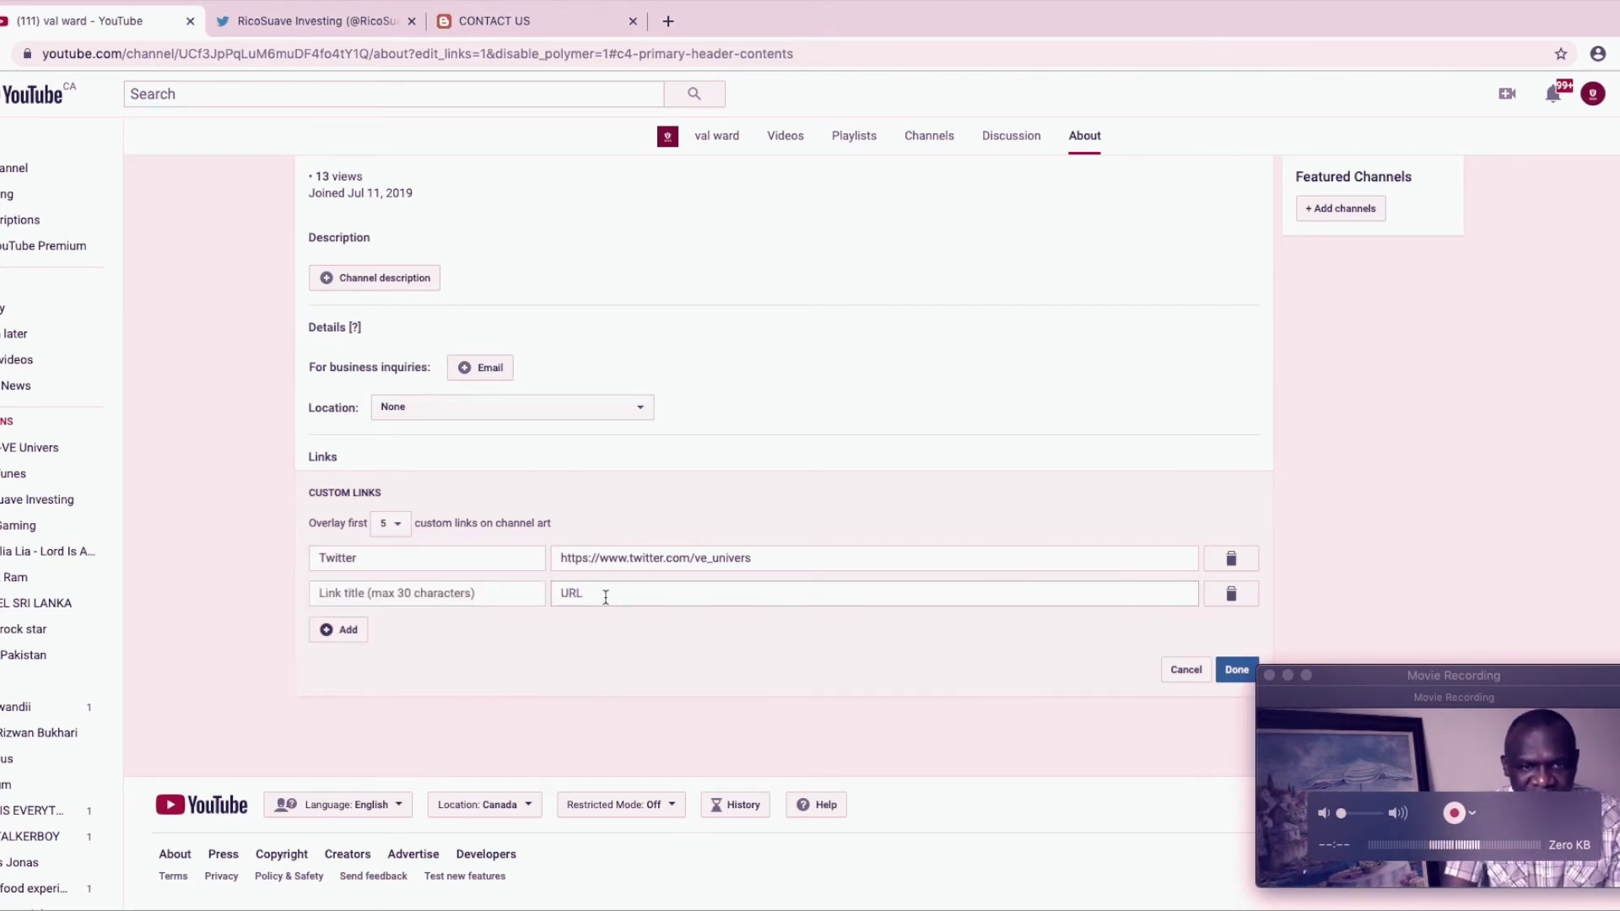
pyautogui.moveTo(798, 19); pyautogui.dragTo(802, 250)
pyautogui.click(716, 145)
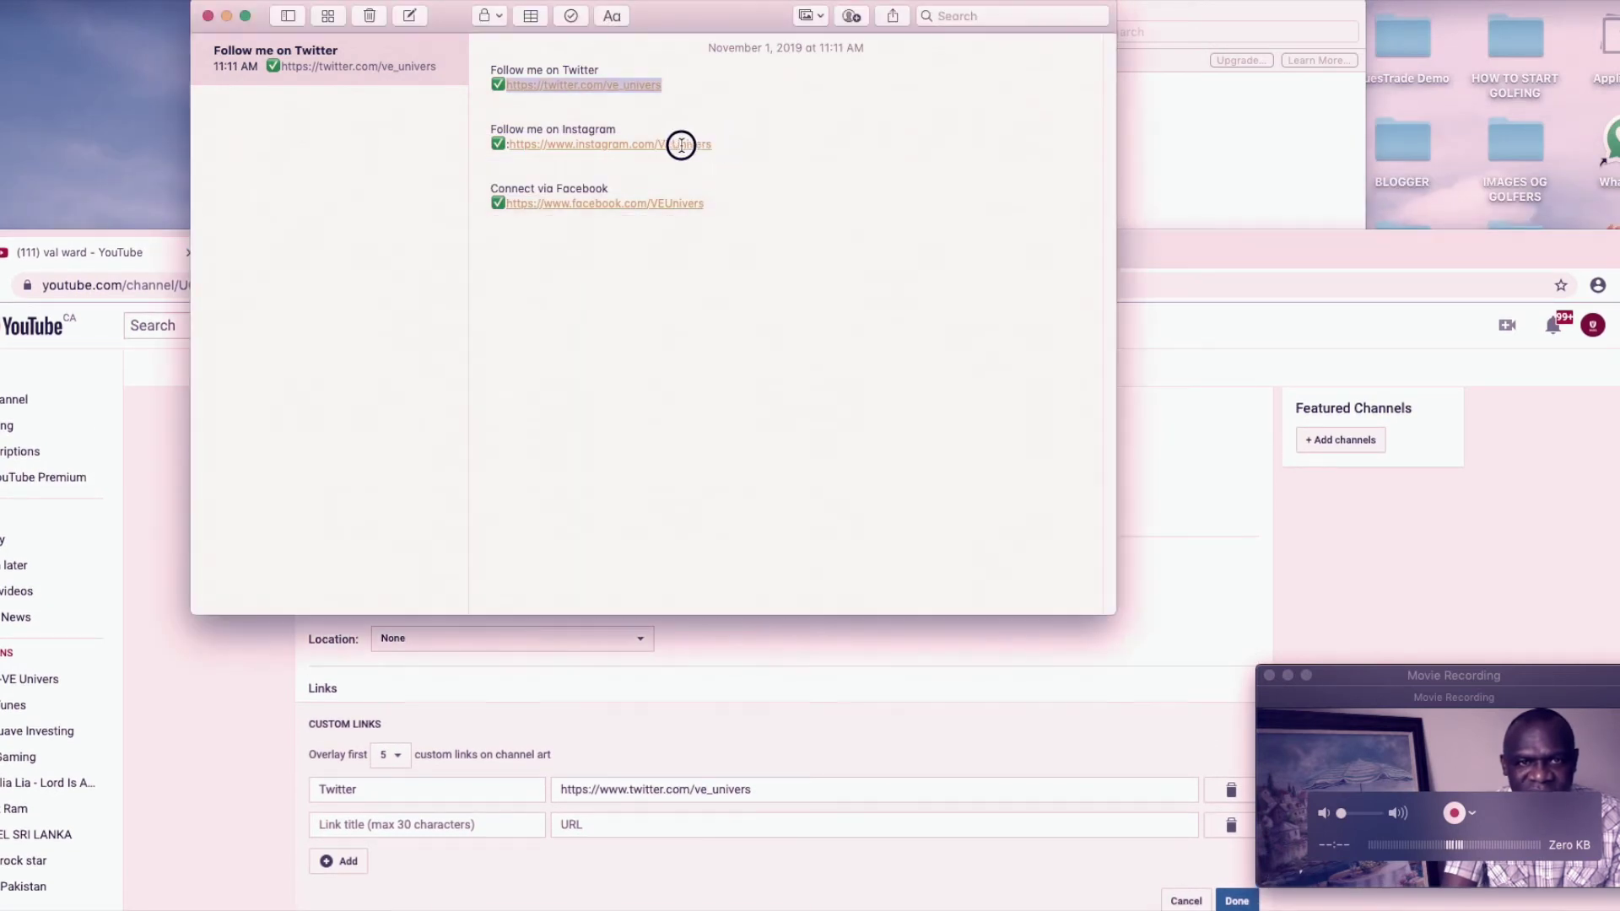
pyautogui.moveTo(729, 147); pyautogui.dragTo(523, 144)
pyautogui.rightClick(522, 143)
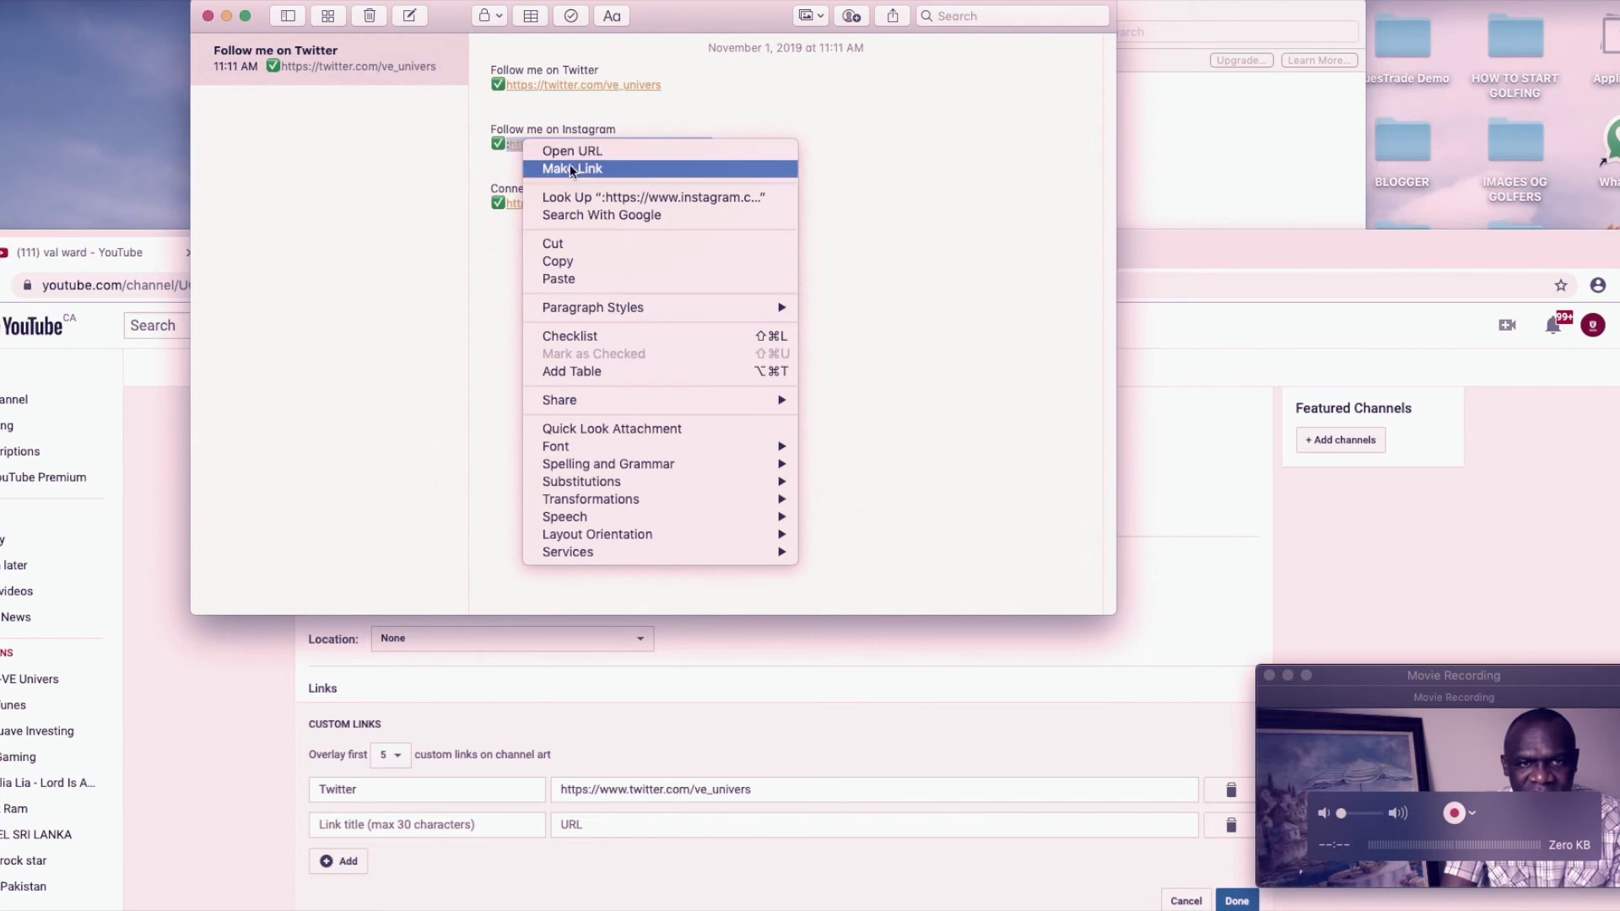
pyautogui.click(548, 260)
# Step: Paste the Instagram URL into the second link, remove the stray colon, and title it IG
pyautogui.click(150, 672)
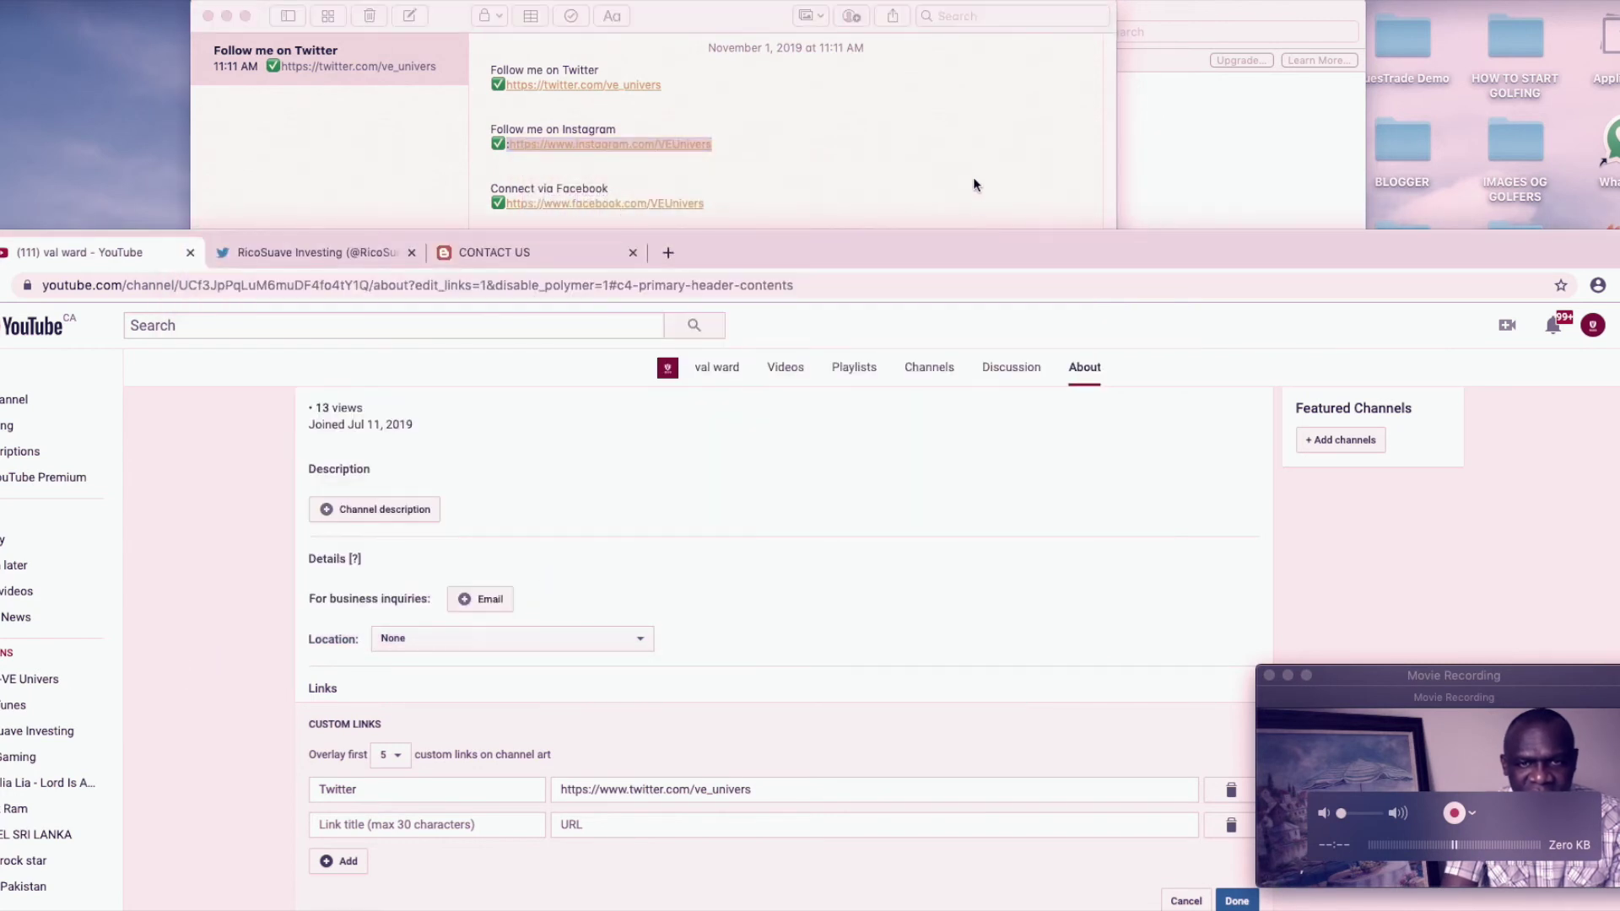
pyautogui.moveTo(954, 247); pyautogui.dragTo(955, 72)
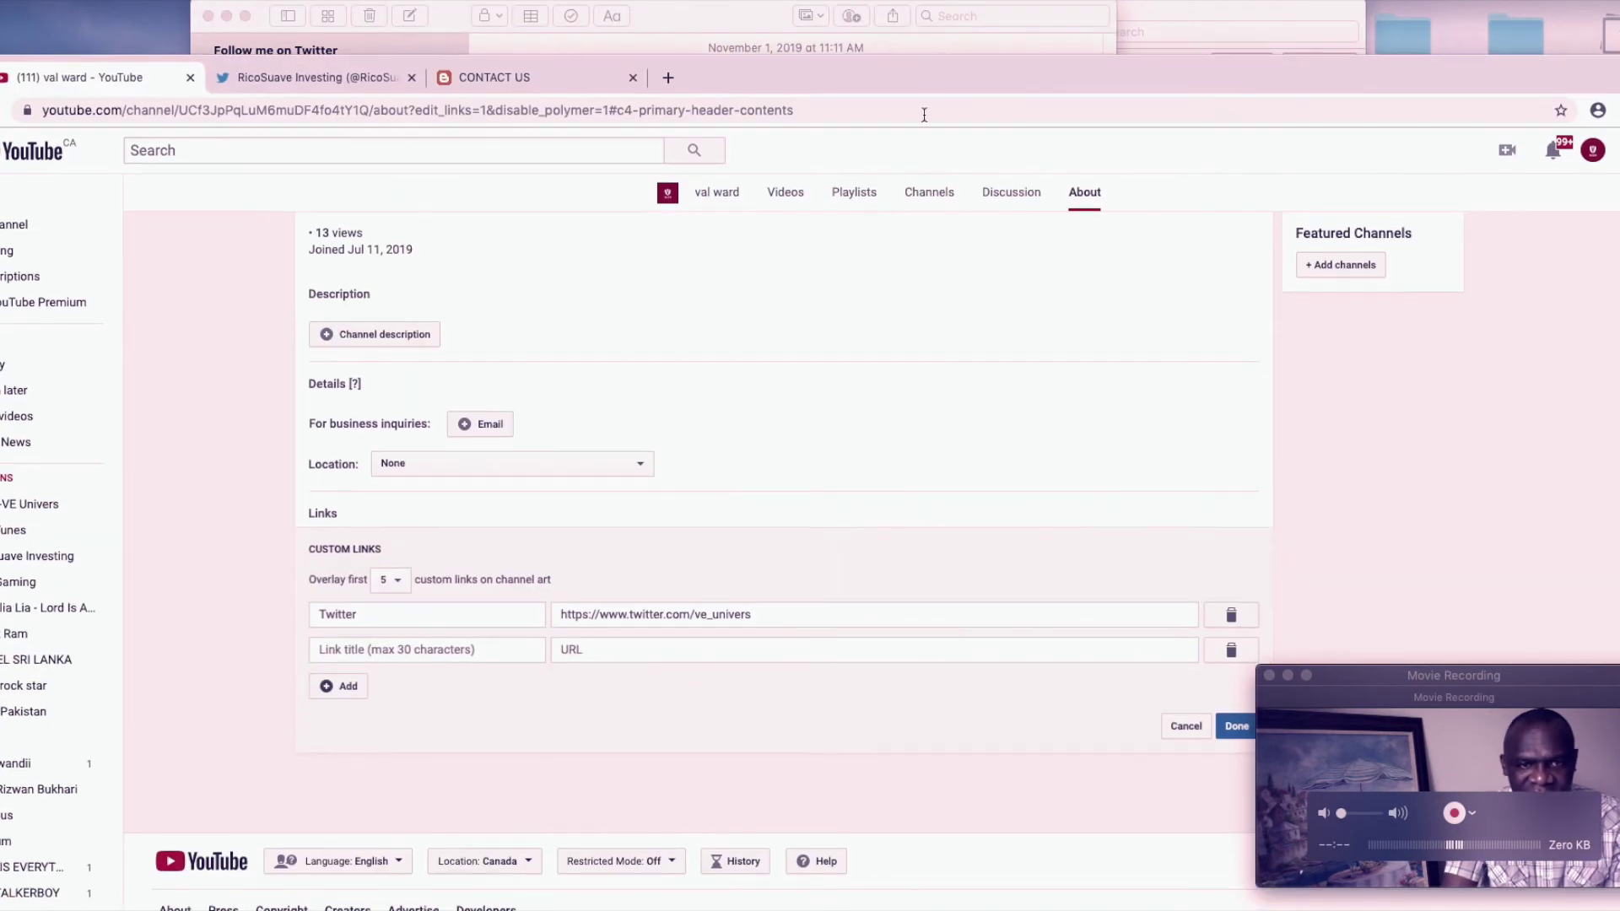
pyautogui.click(595, 649)
pyautogui.rightClick(583, 650)
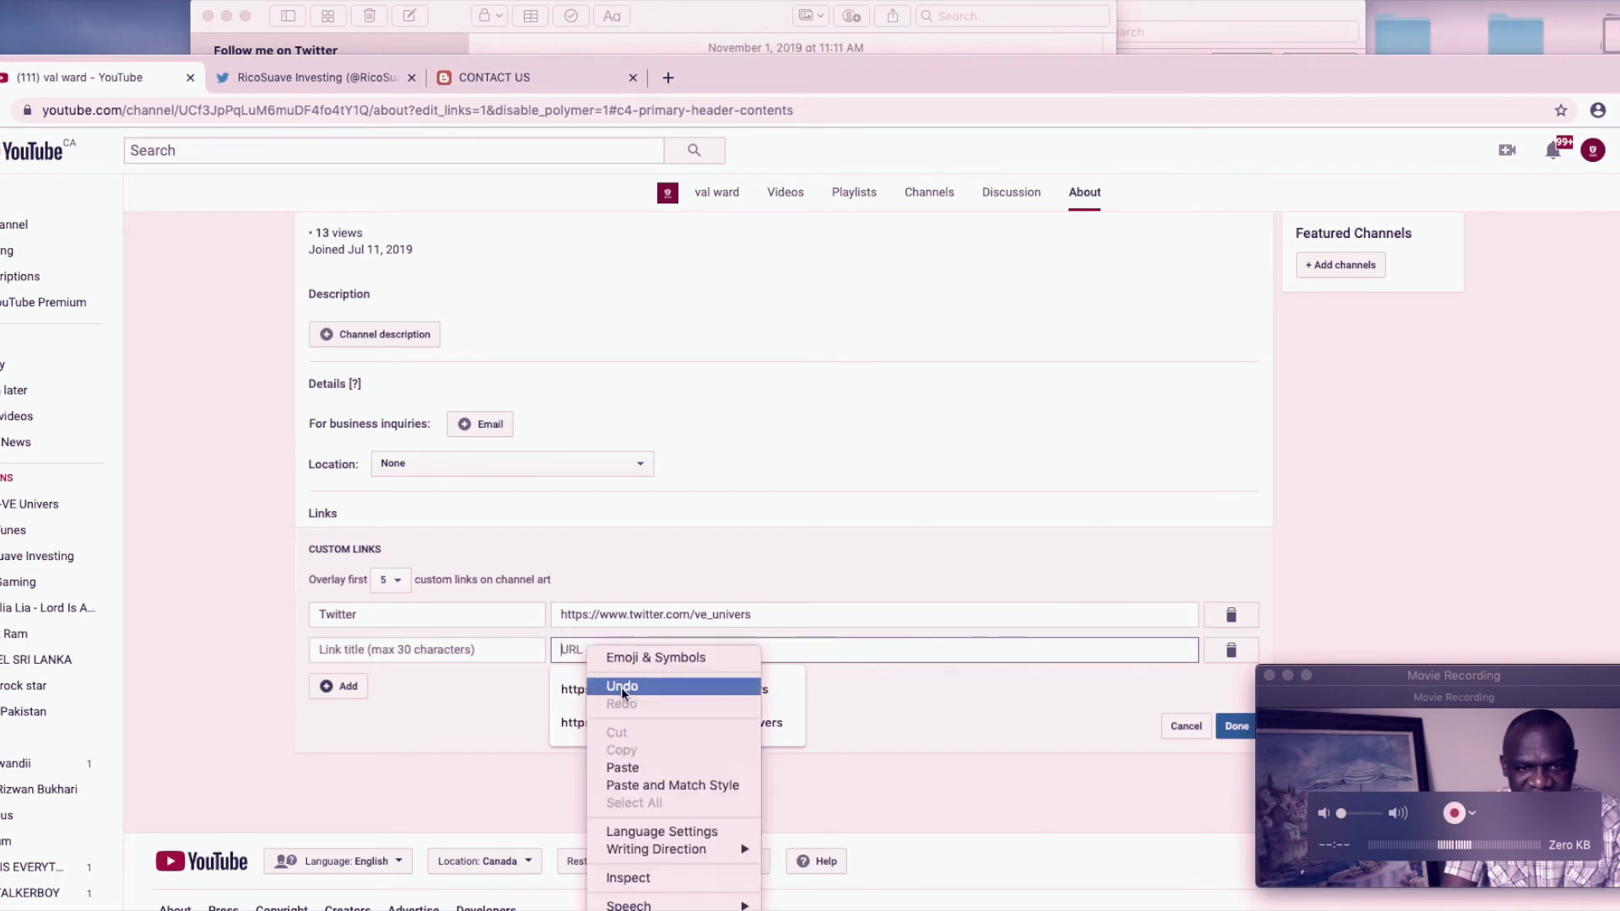
pyautogui.click(628, 769)
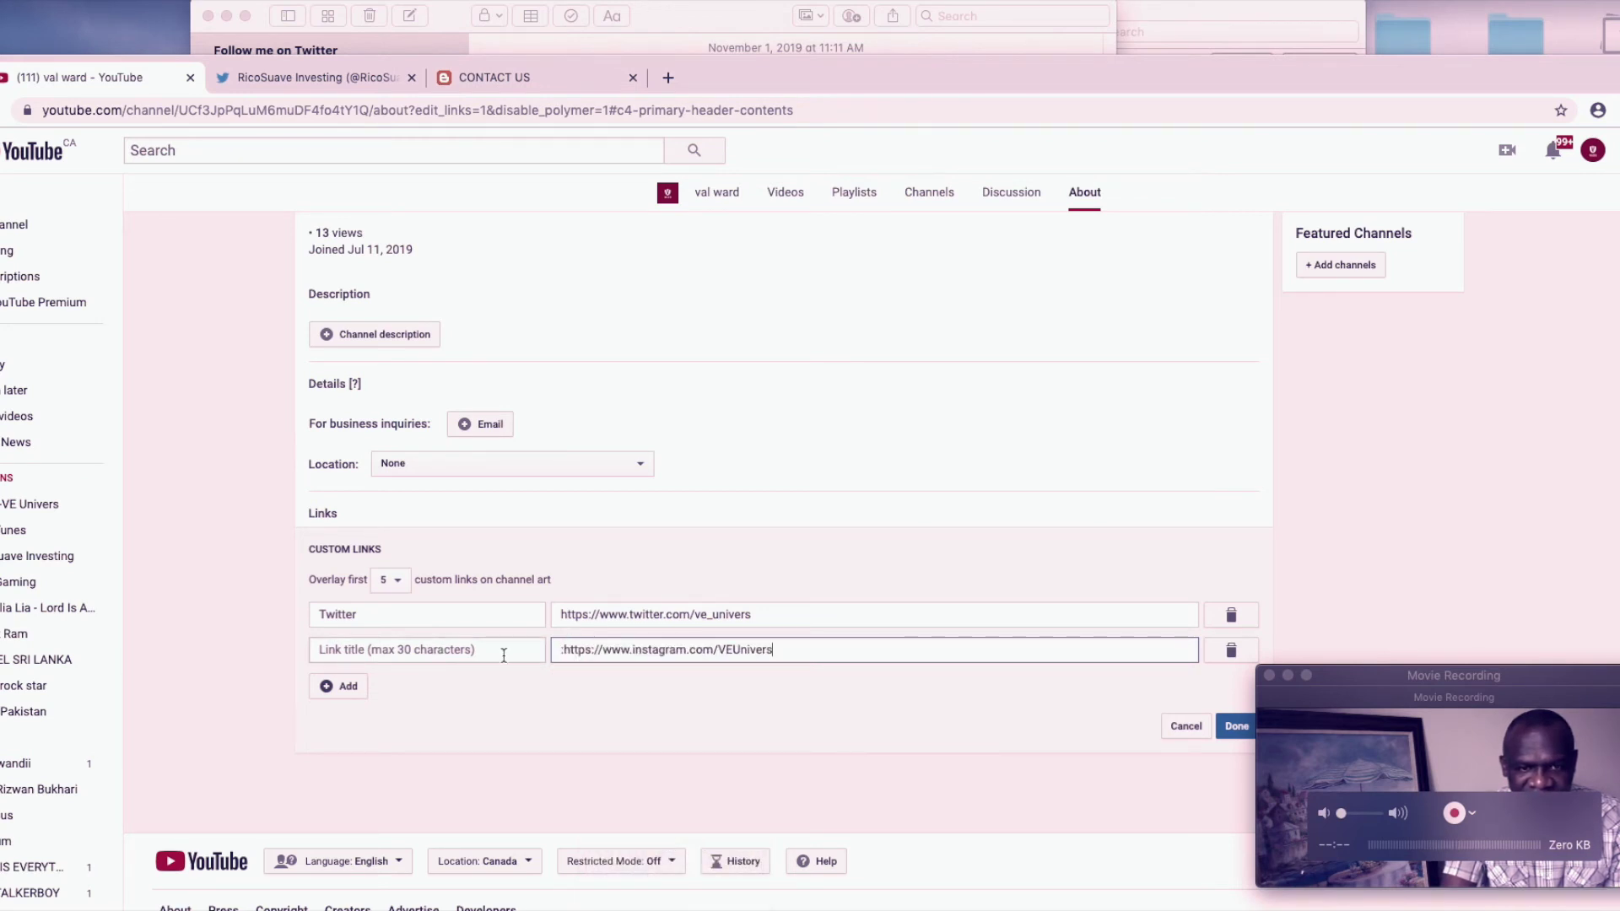
pyautogui.click(564, 649)
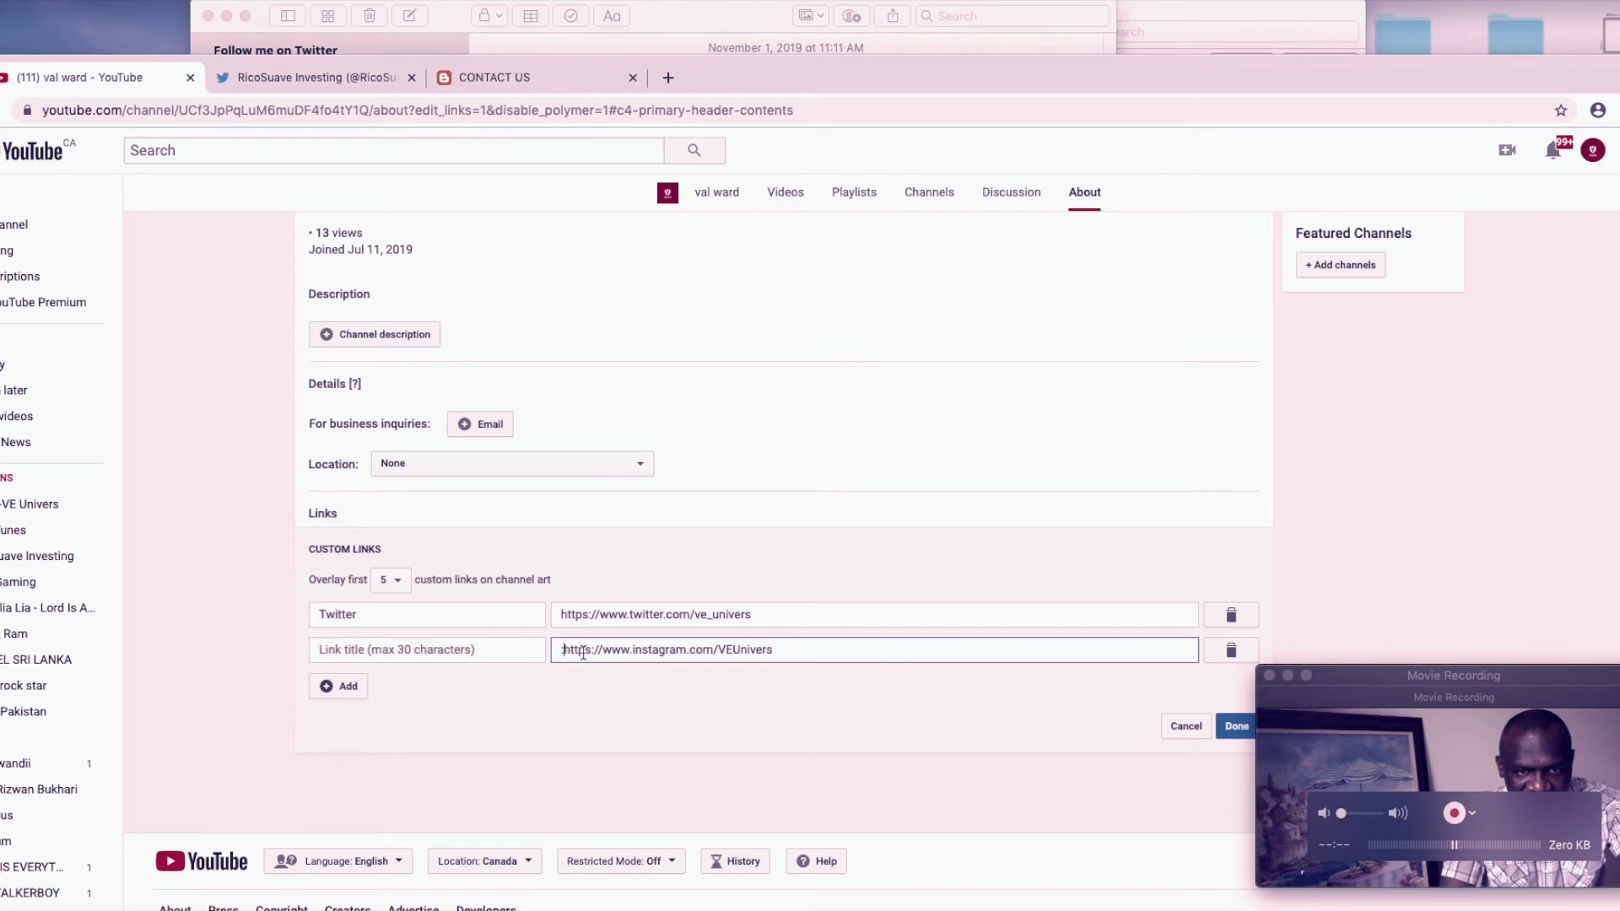
pyautogui.press('BackSpace')
pyautogui.click(369, 651)
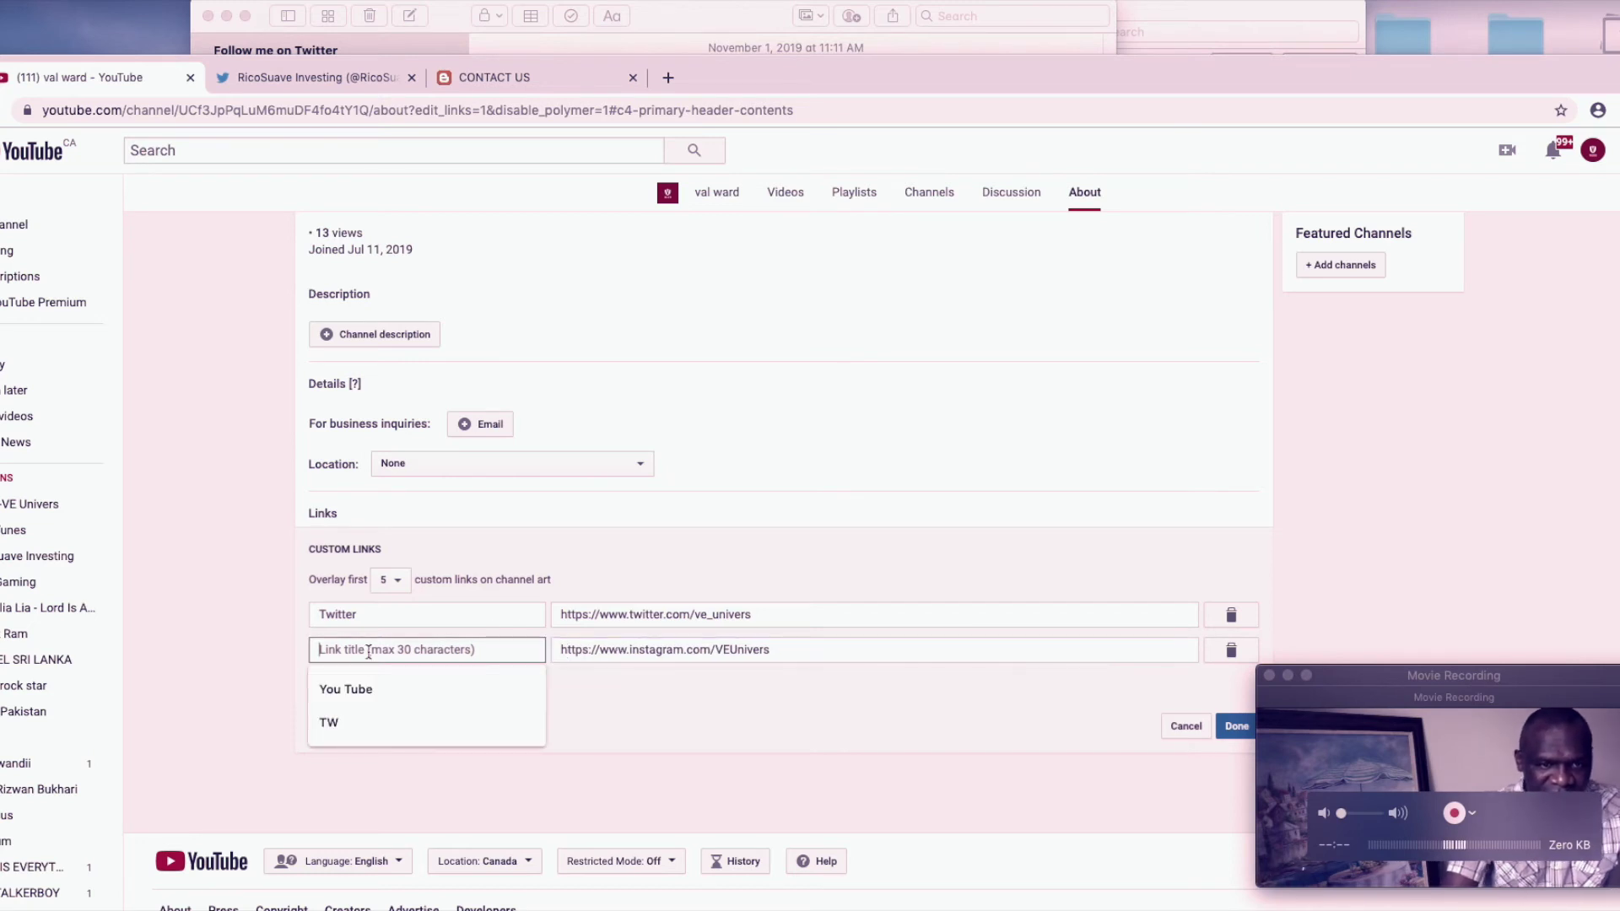
pyautogui.write('IG')
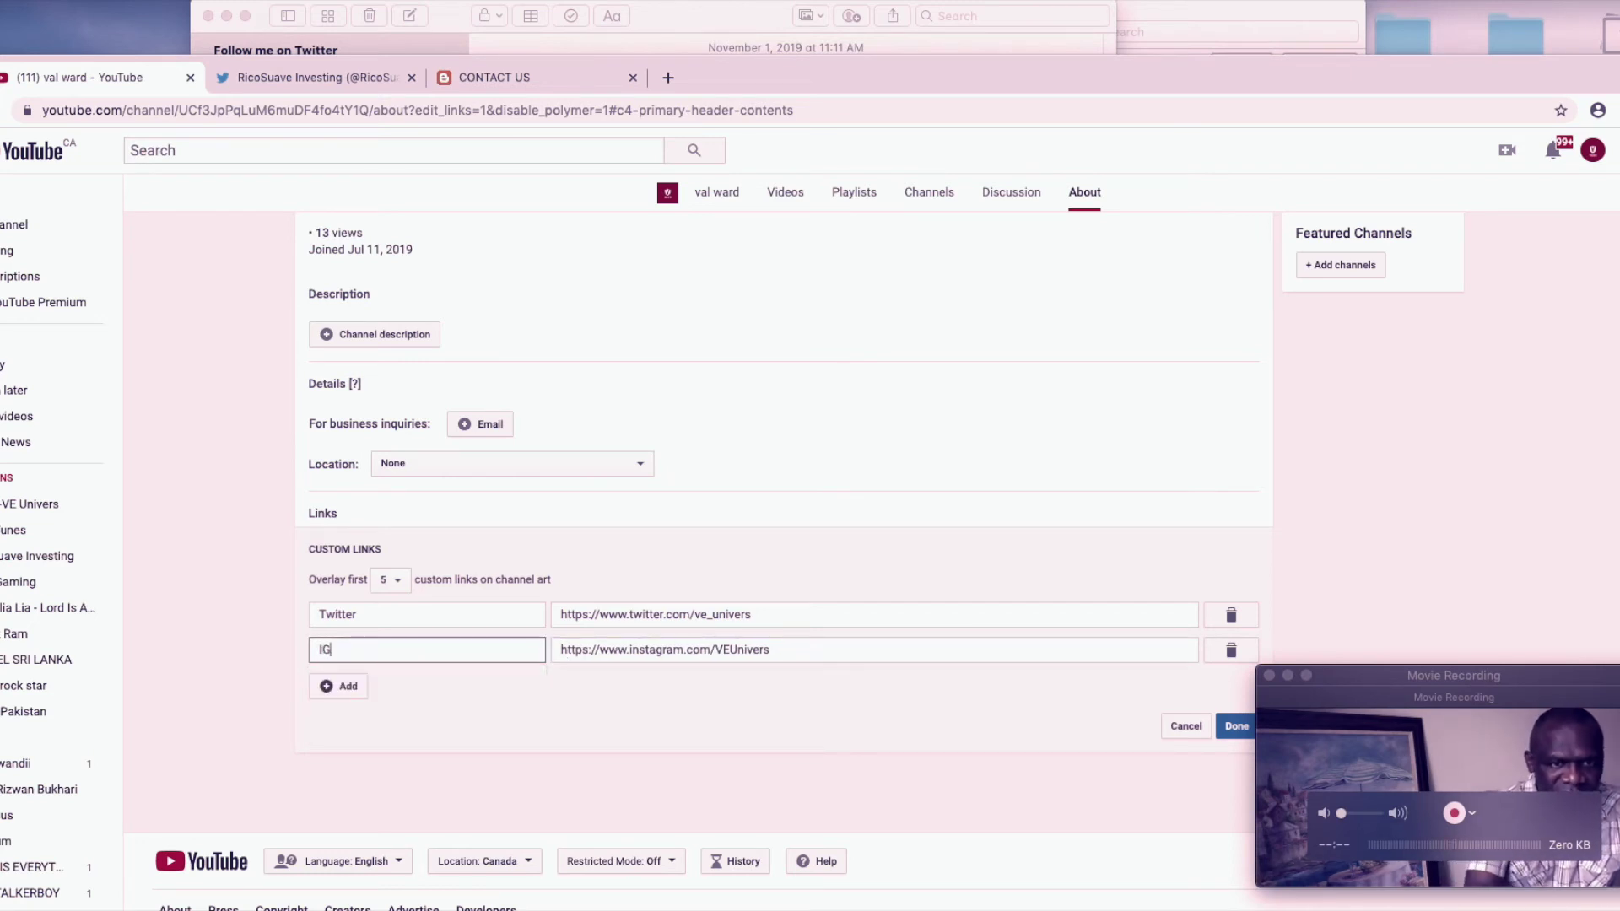
# Step: Copy the Facebook URL from the notes and return to the YouTube links form
pyautogui.click(989, 15)
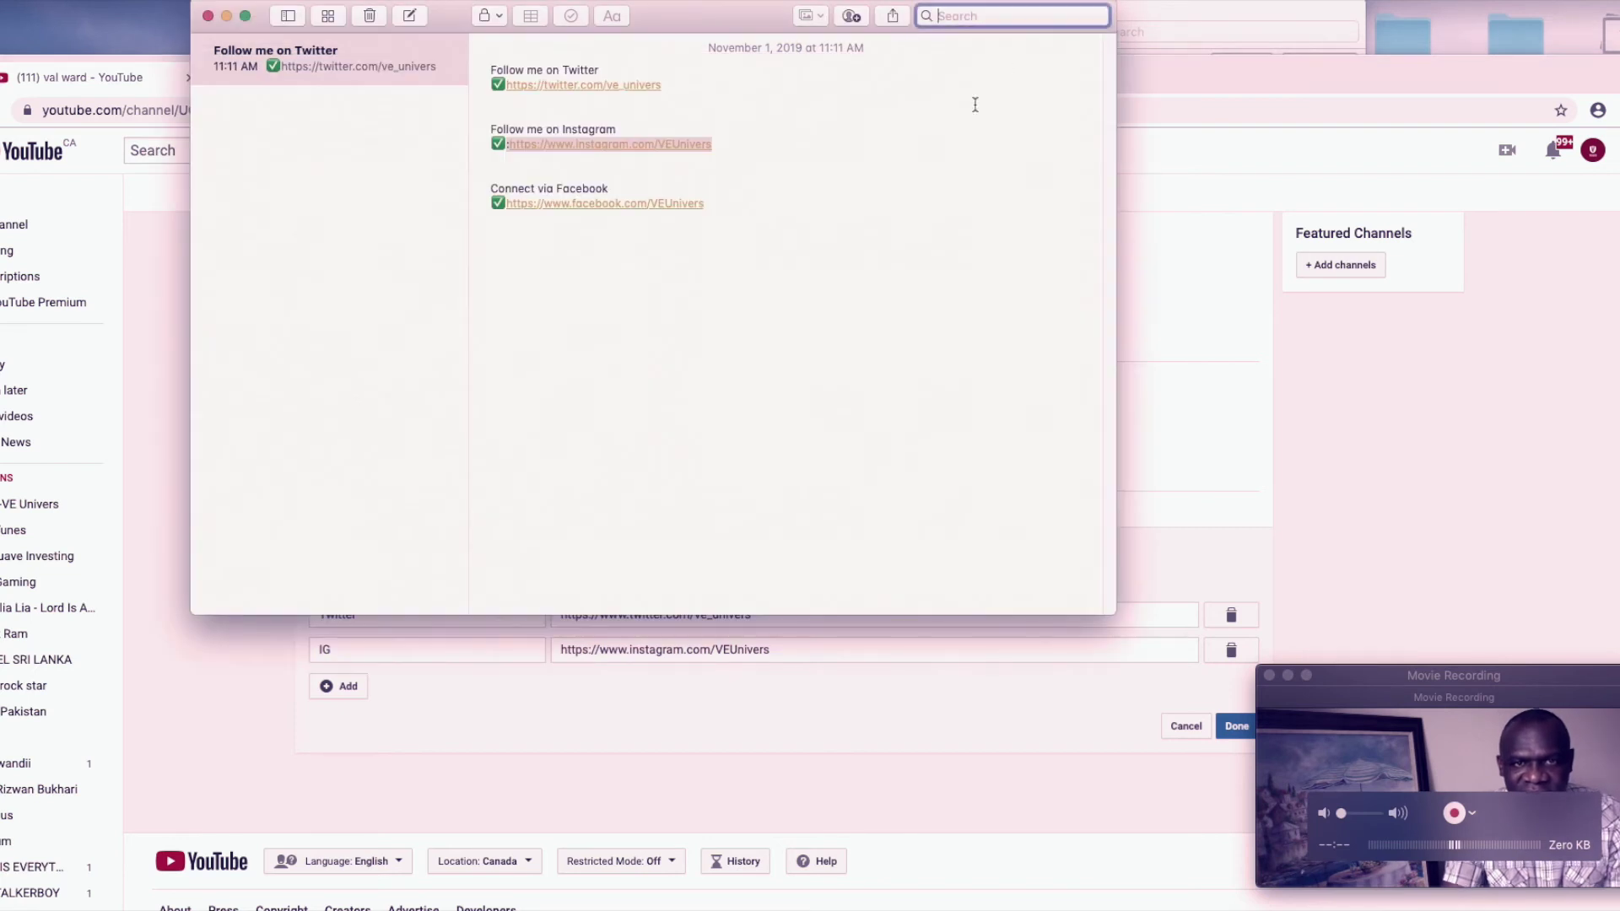
pyautogui.moveTo(730, 207); pyautogui.dragTo(507, 203)
pyautogui.rightClick(538, 201)
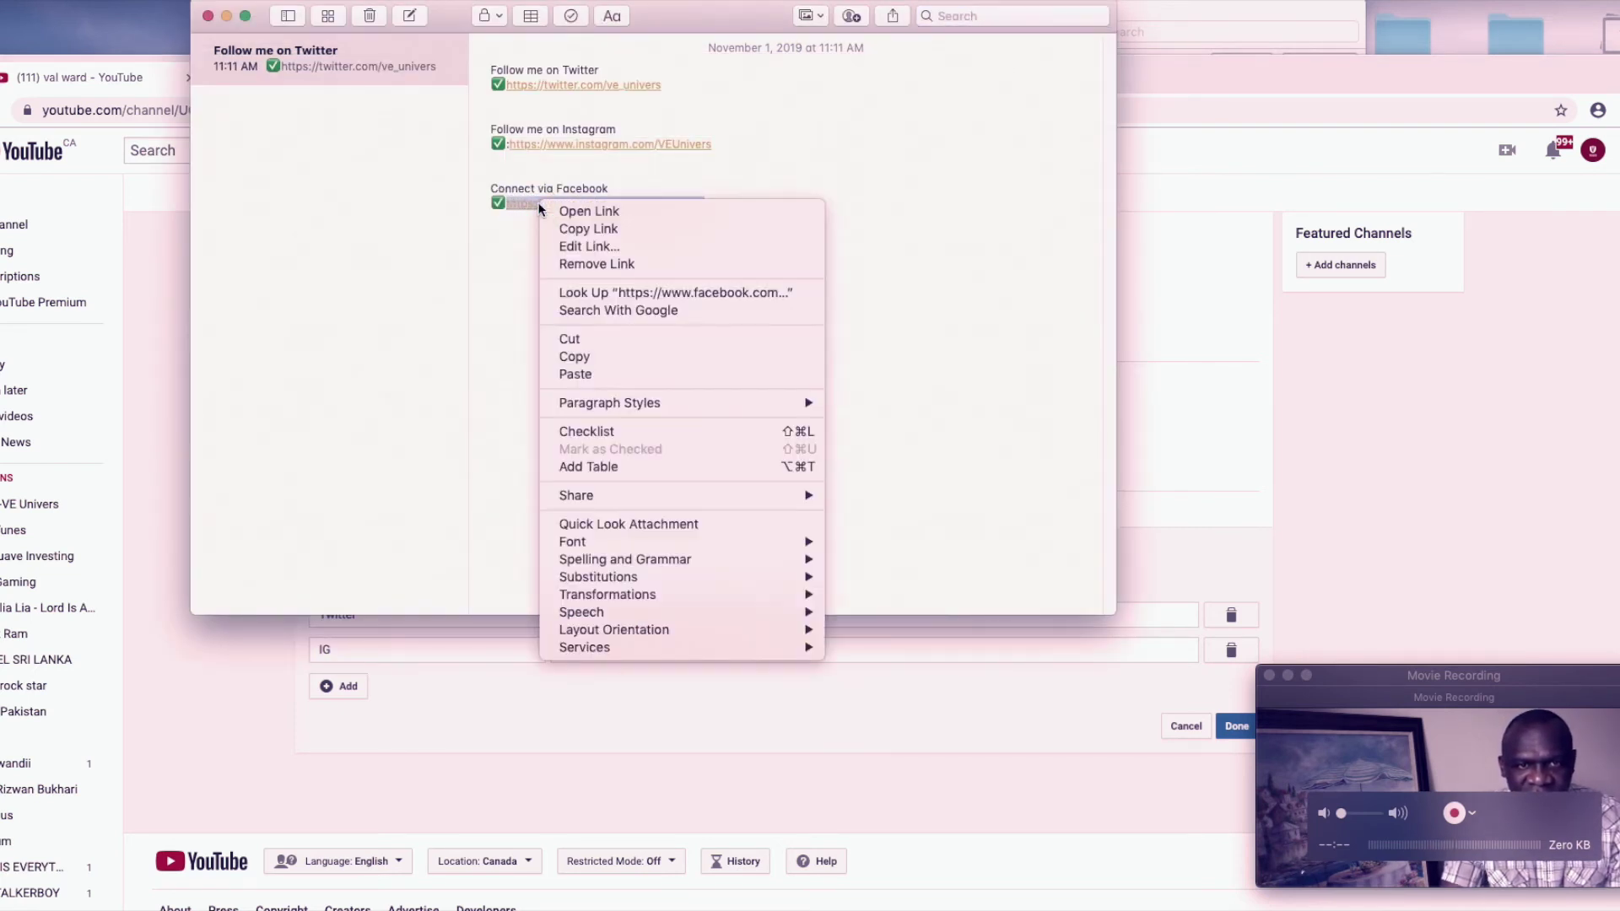
pyautogui.click(589, 356)
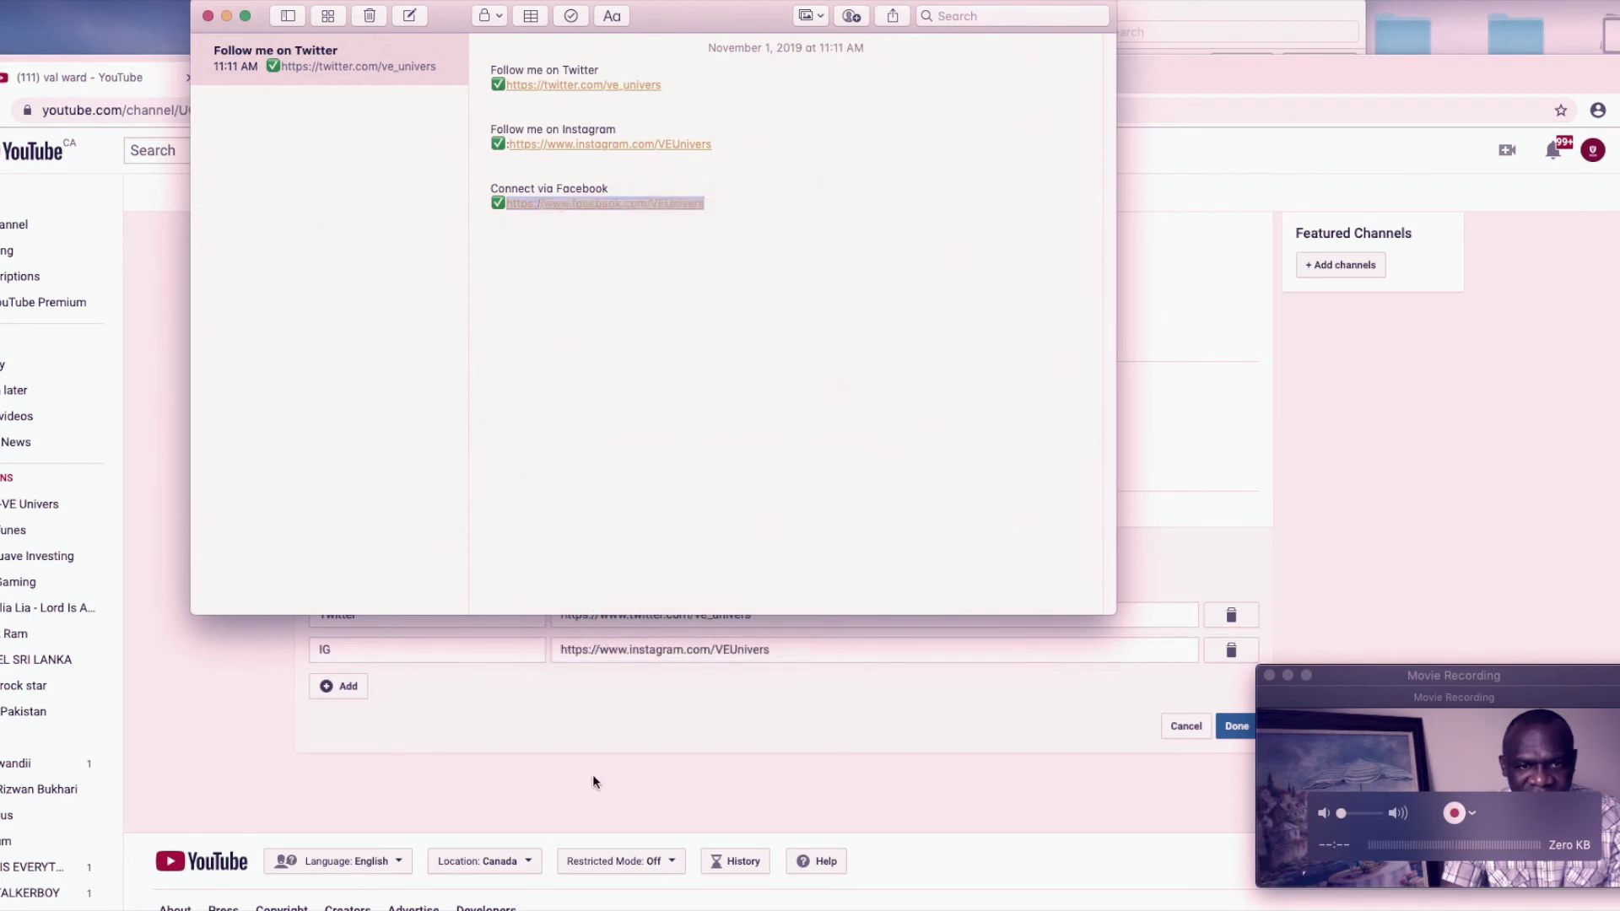
pyautogui.click(593, 773)
# Step: Add a third link with the Facebook URL titled FB and save all three links
pyautogui.click(349, 687)
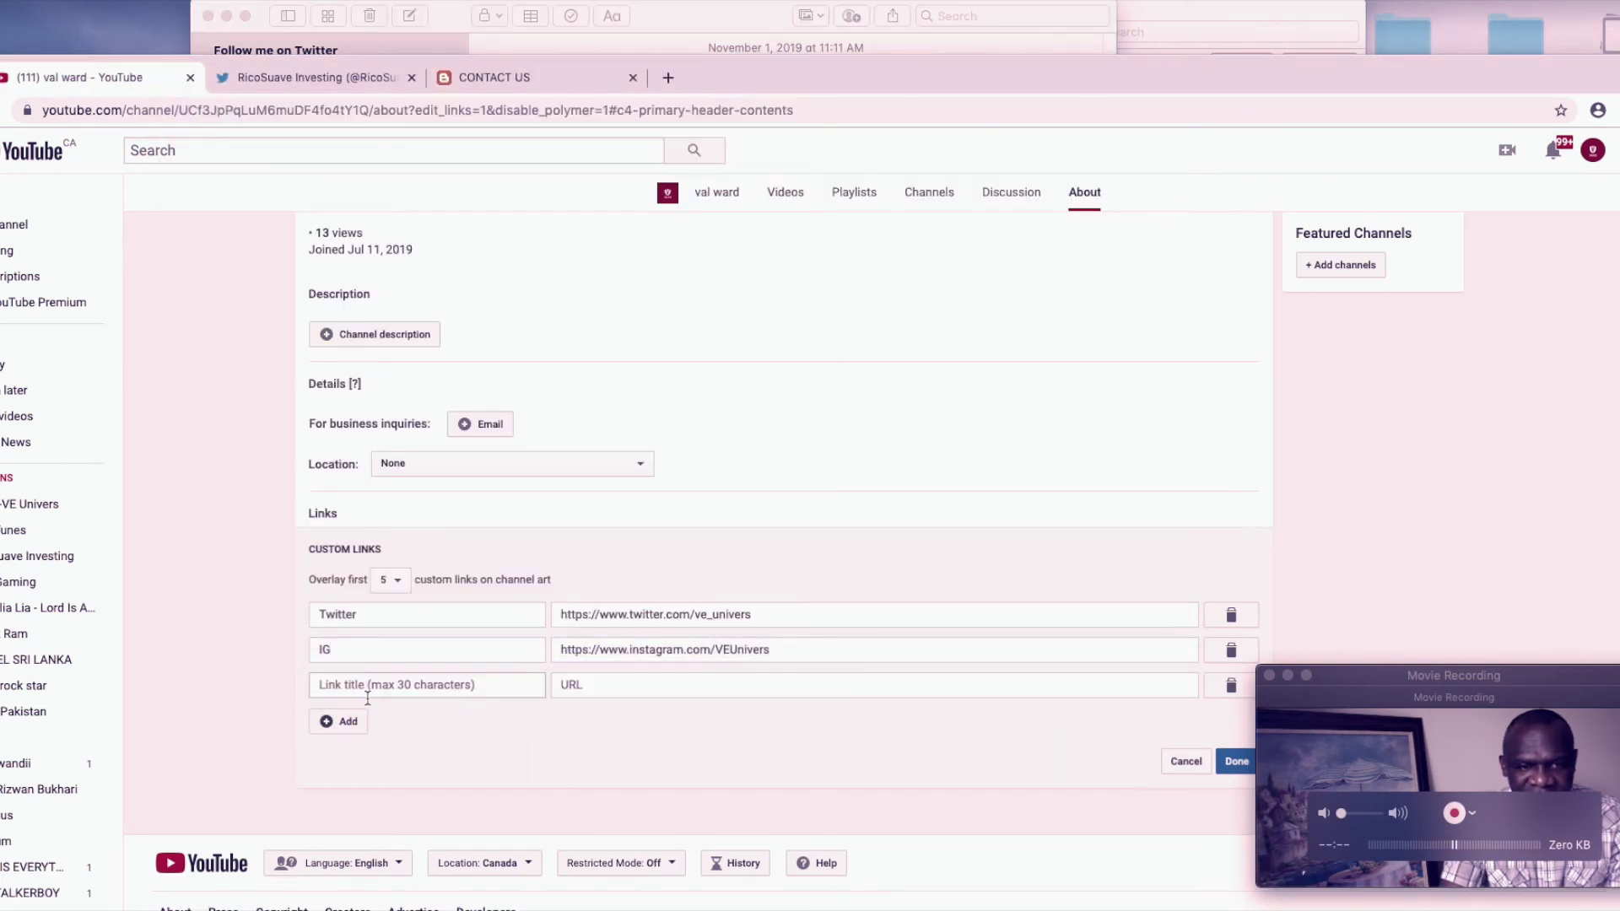
pyautogui.click(613, 690)
pyautogui.rightClick(605, 687)
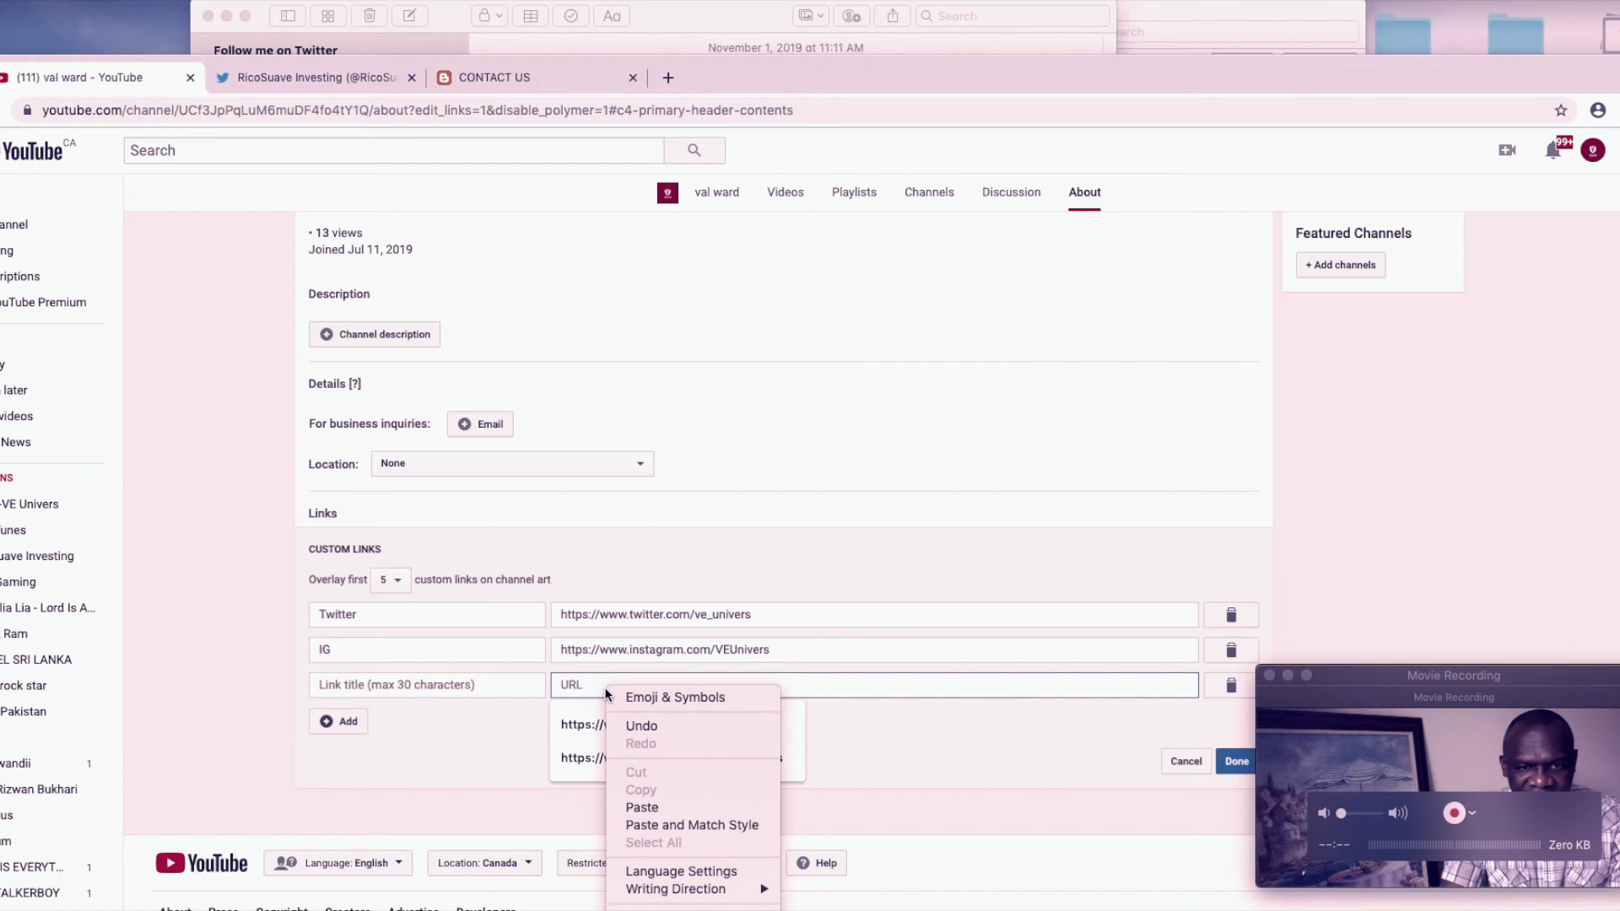
pyautogui.click(642, 807)
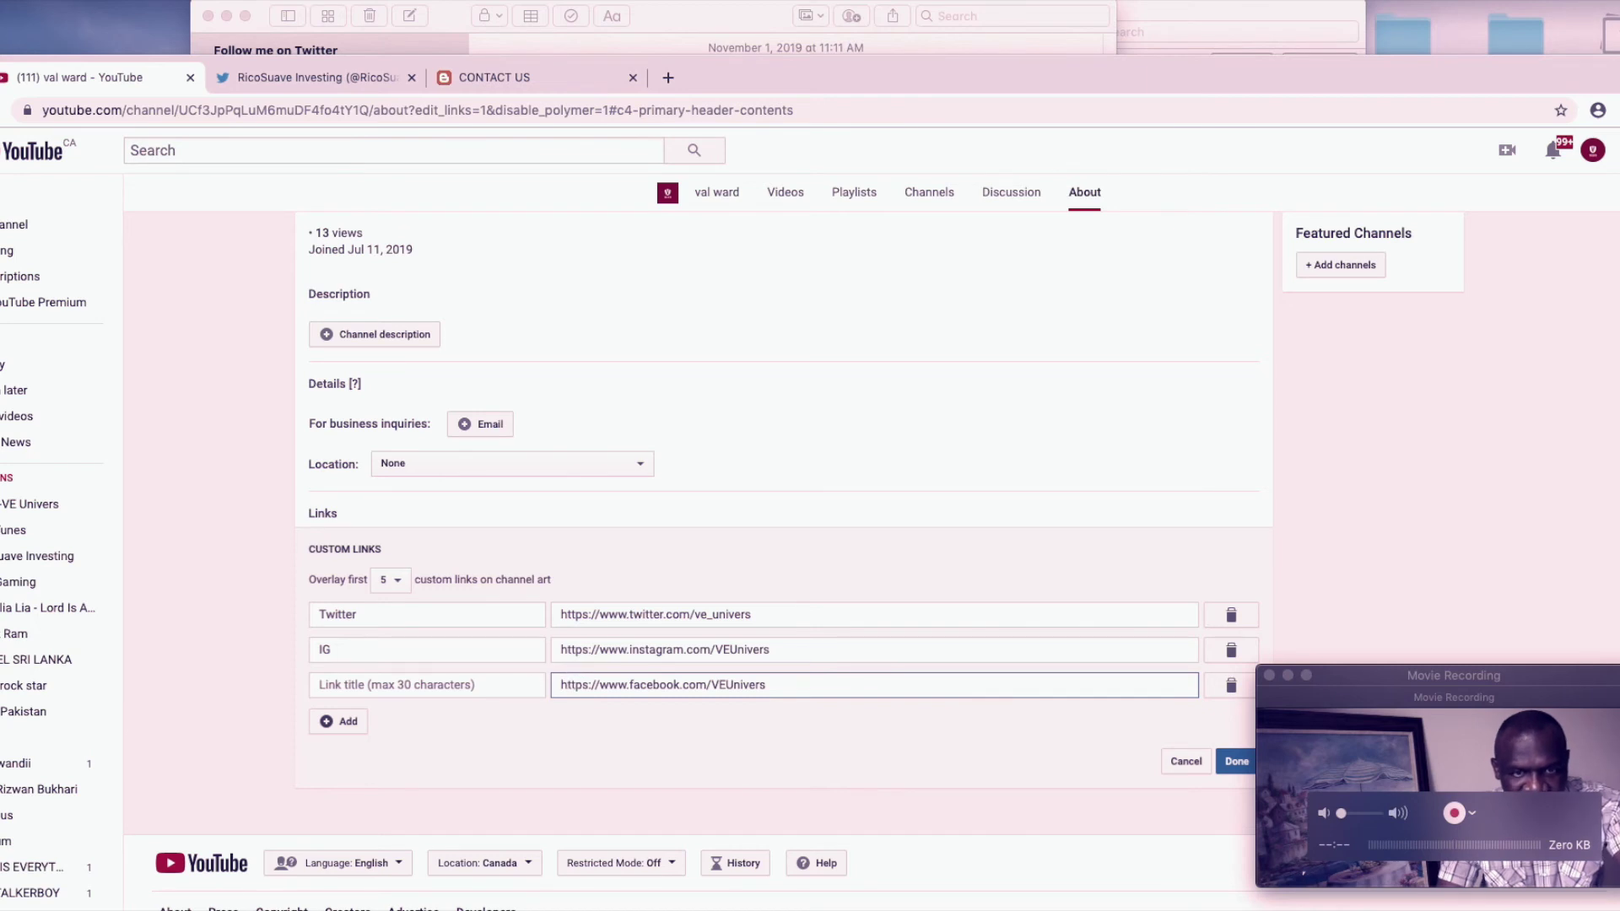
pyautogui.click(413, 685)
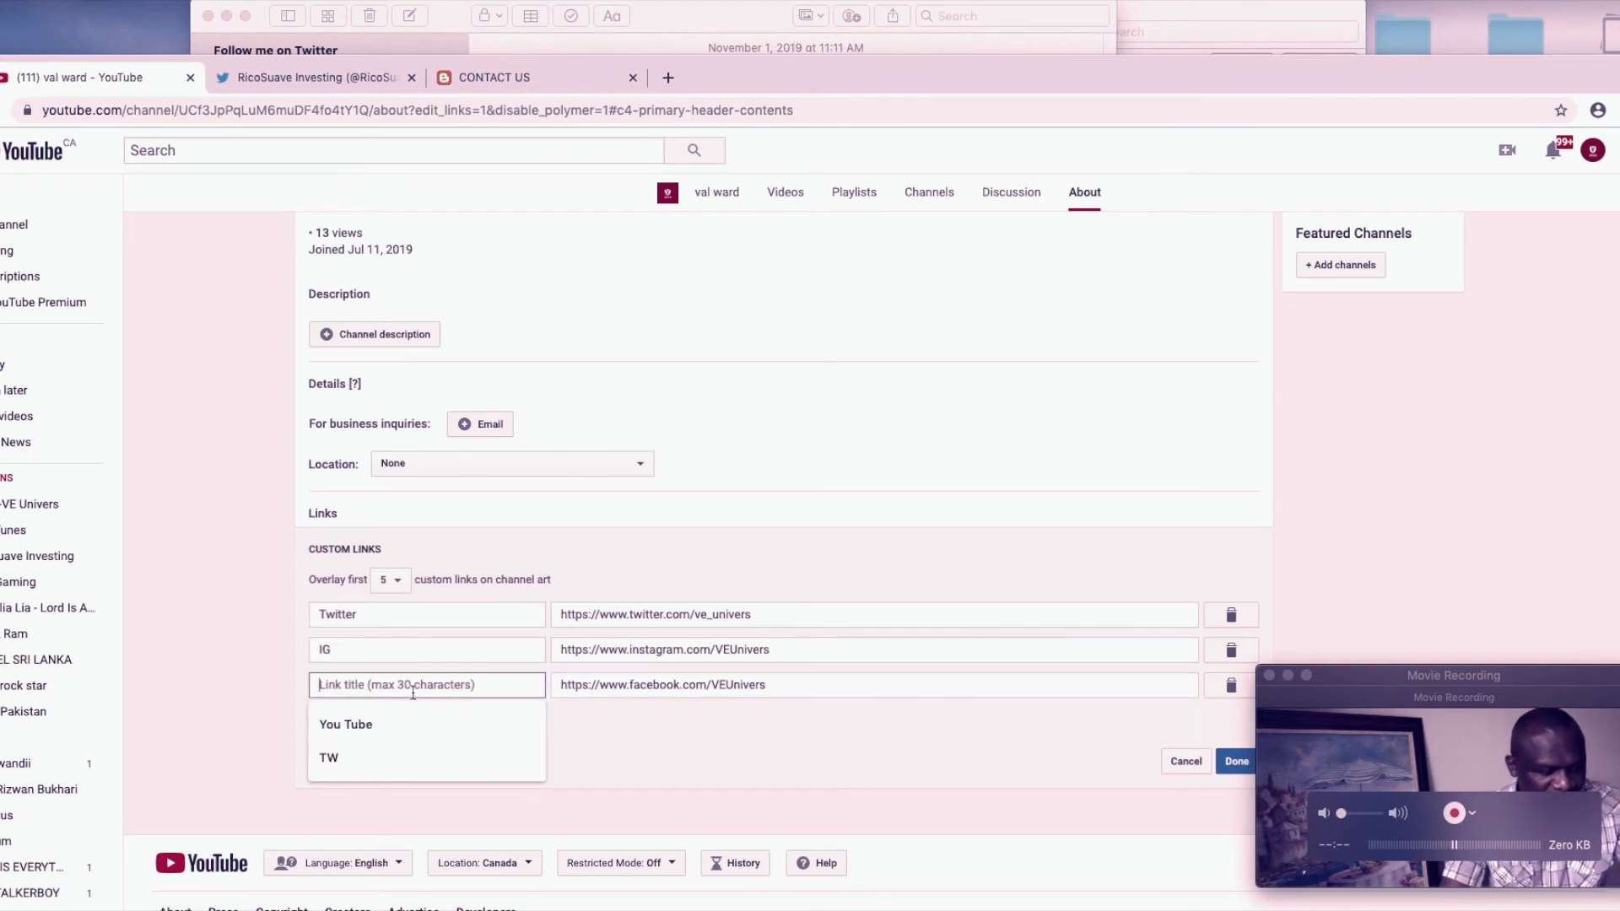
pyautogui.write('f')
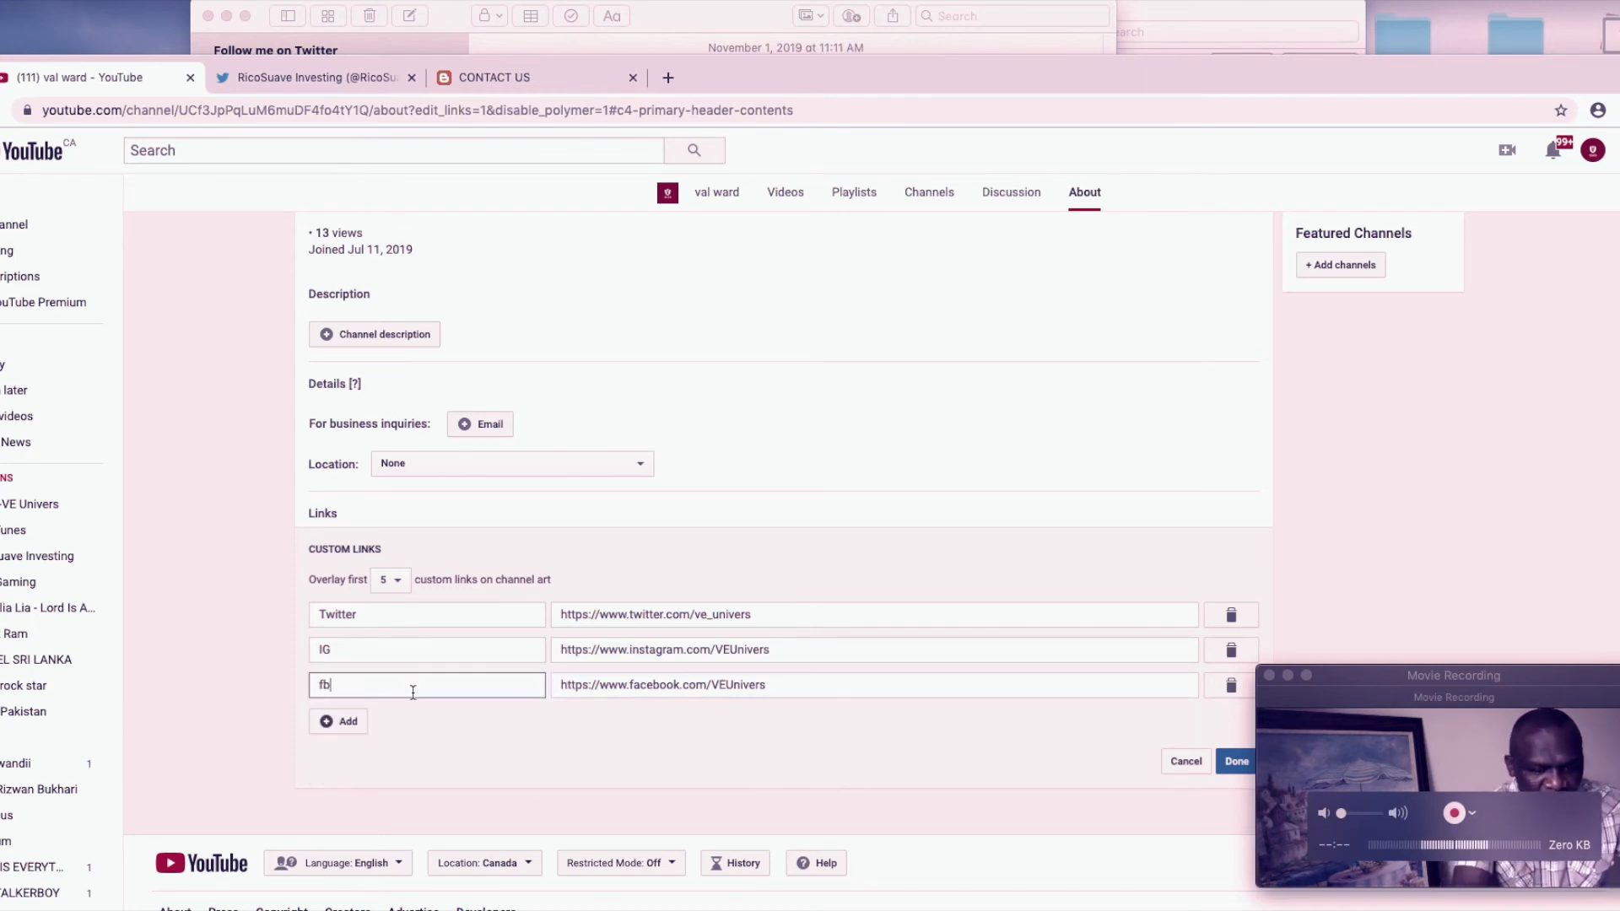
pyautogui.press('BackSpace')
pyautogui.write('FB')
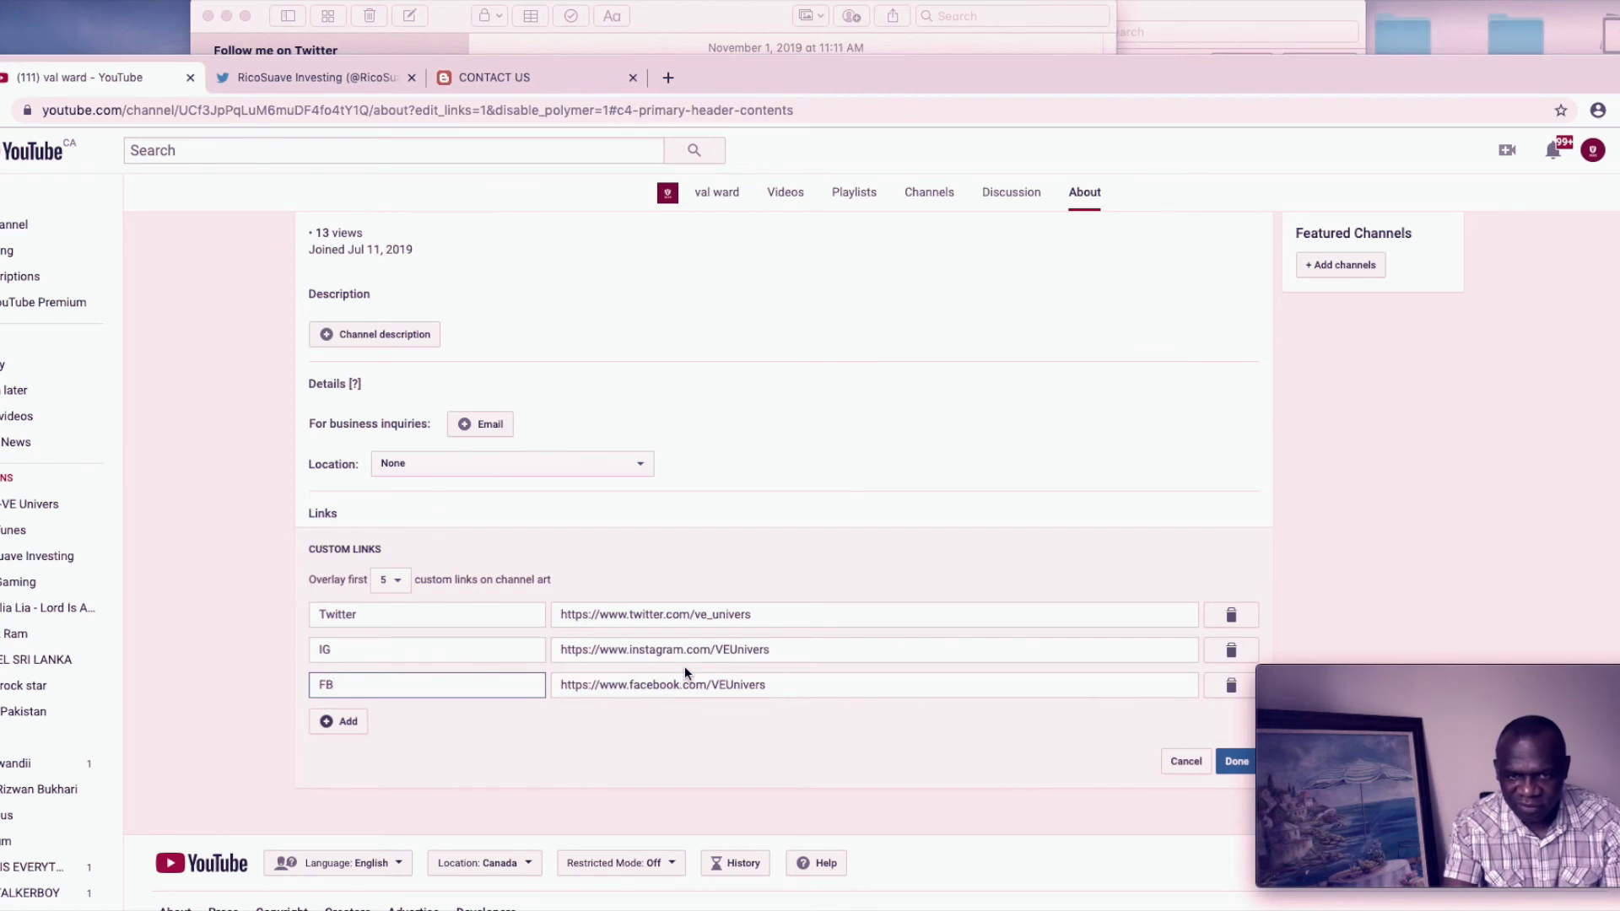
pyautogui.click(1236, 763)
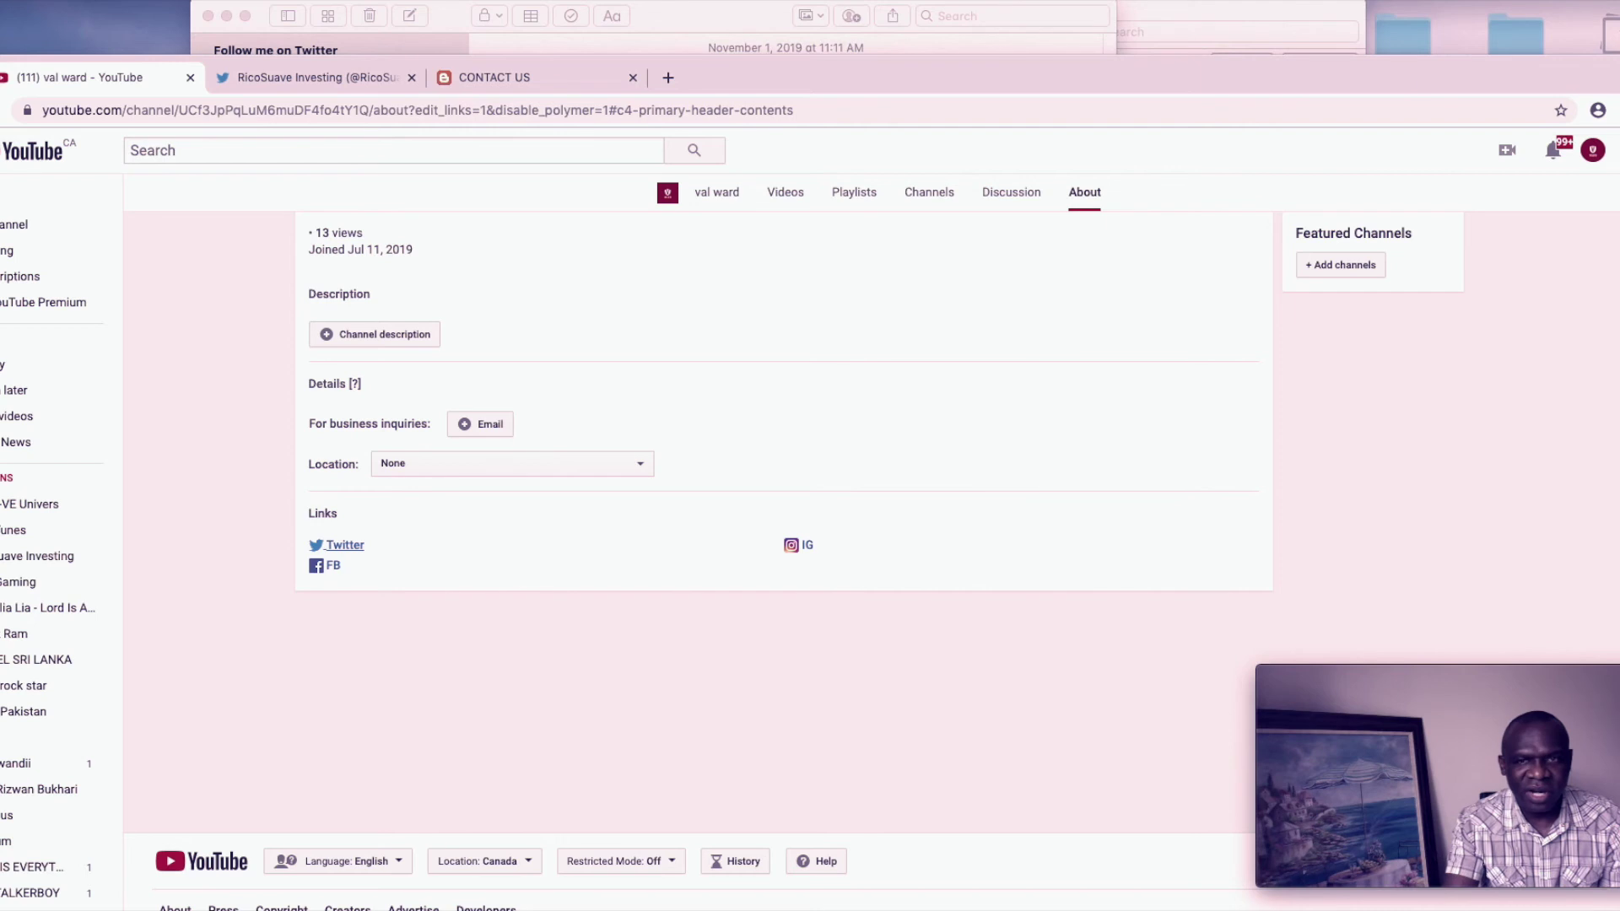
# Step: Go to the channel home page from the account menu, then open the FAAI Gaming channel
pyautogui.click(1591, 156)
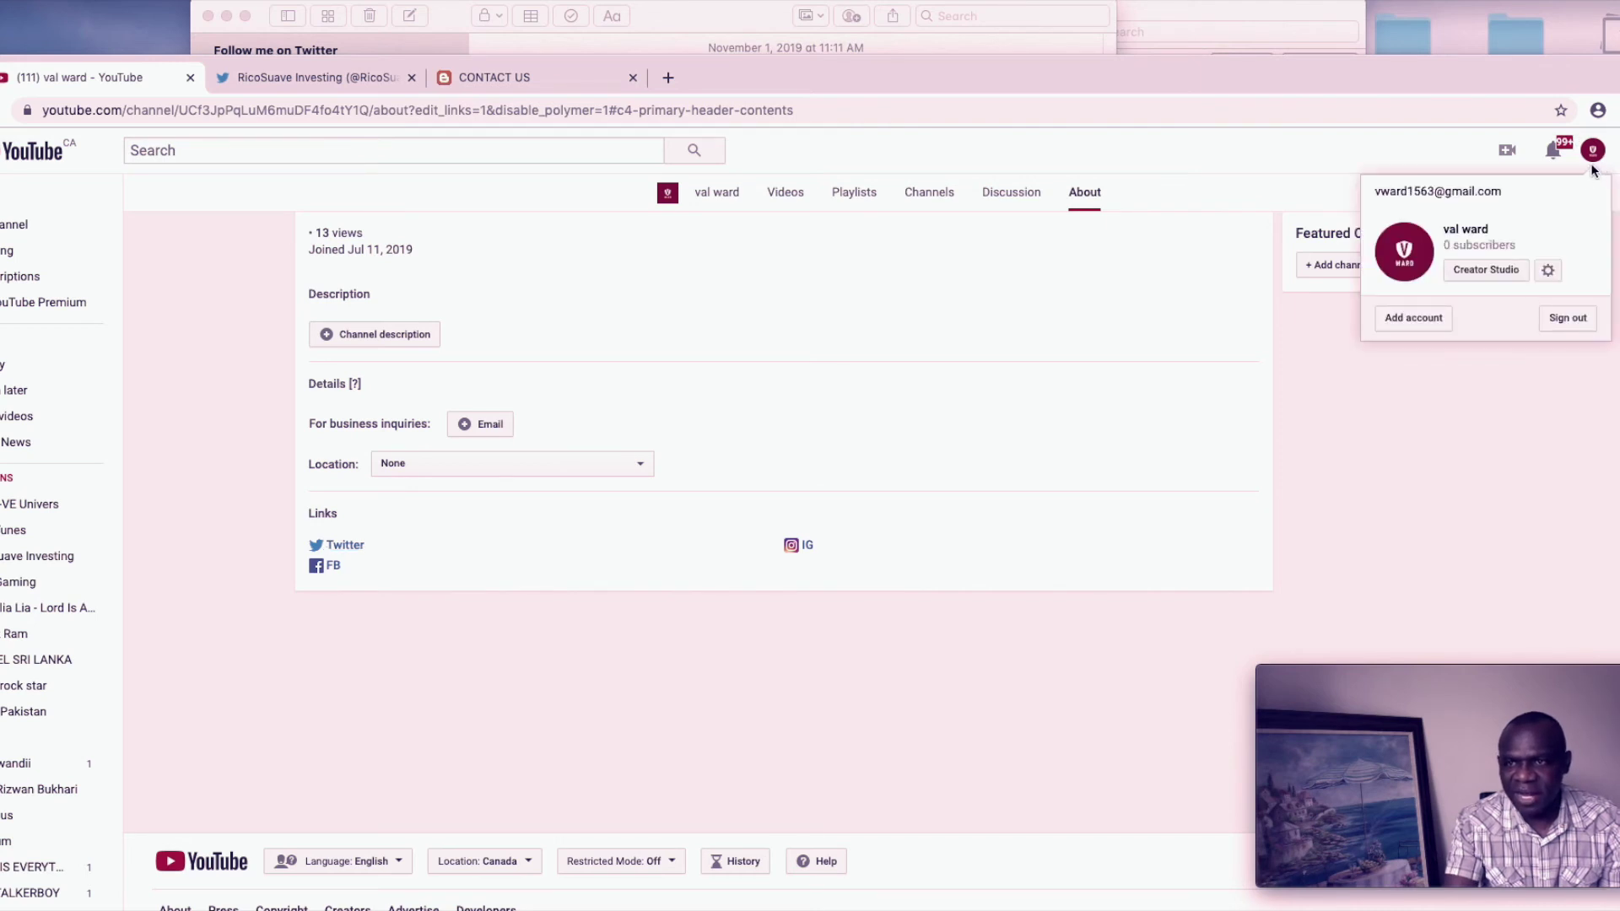
pyautogui.click(3, 226)
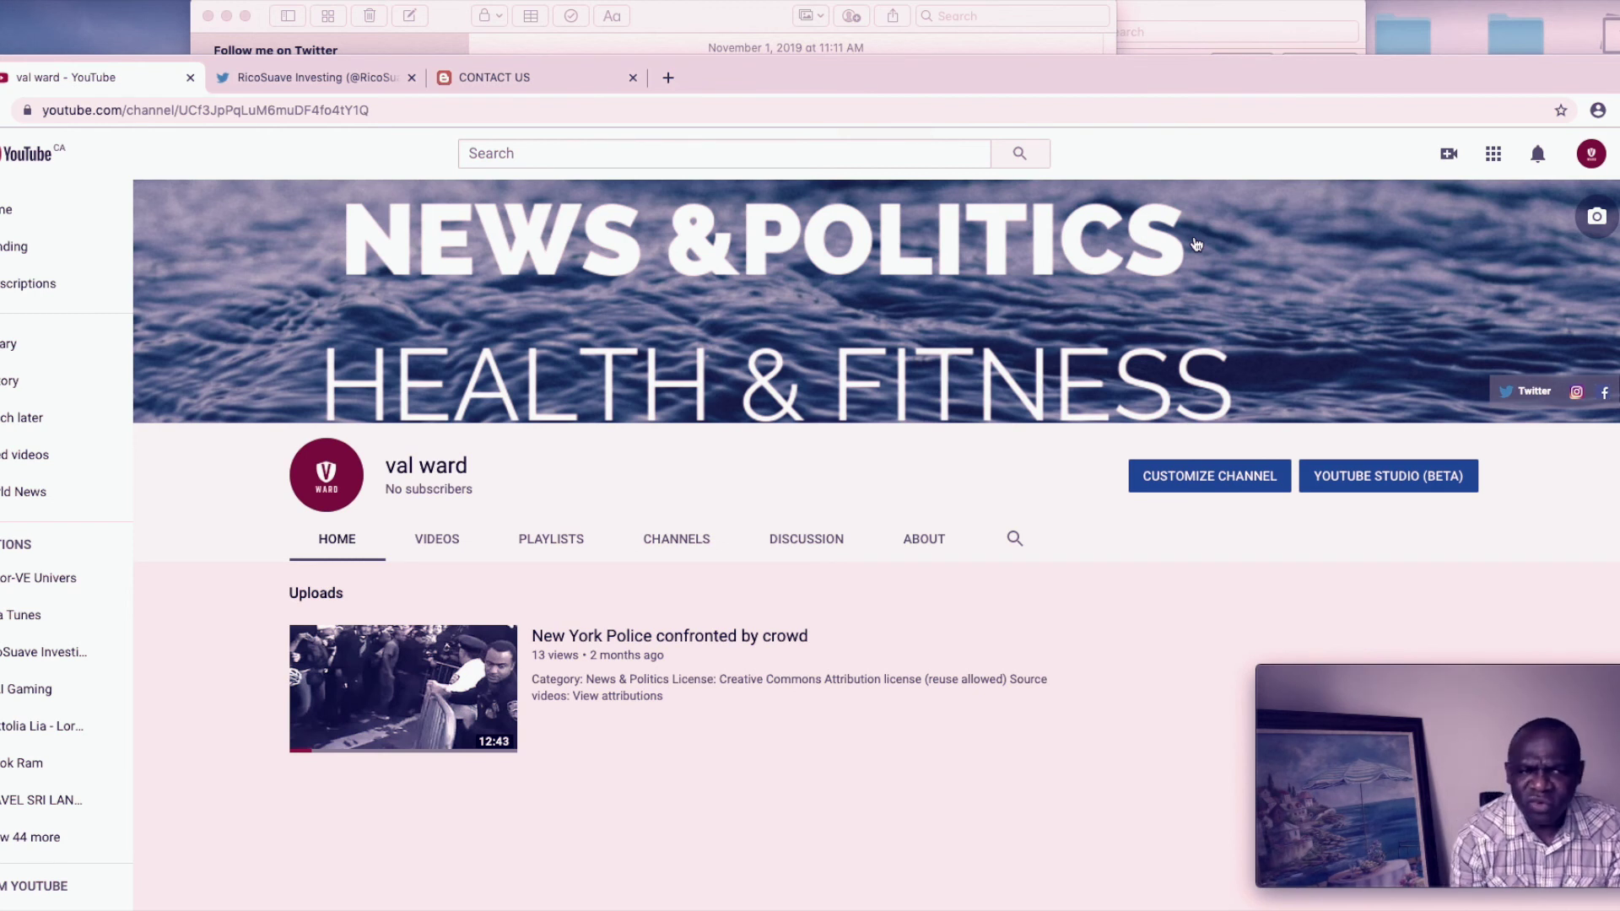
pyautogui.click(10, 690)
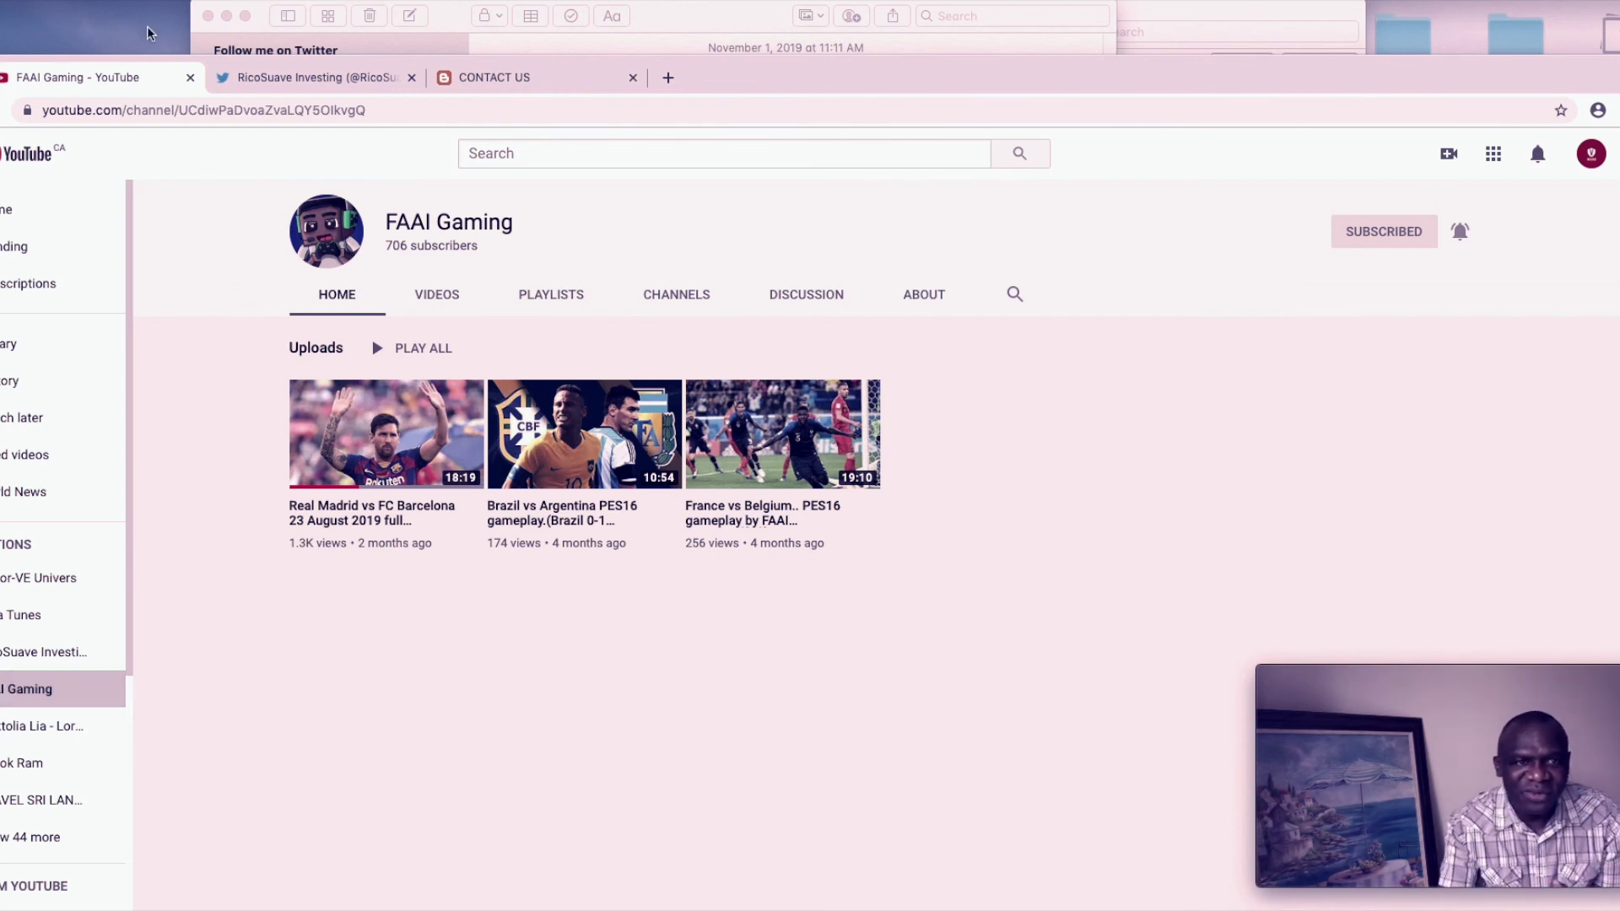
# Step: Switch to the RicoSuave Investing Twitter profile tab
pyautogui.click(337, 78)
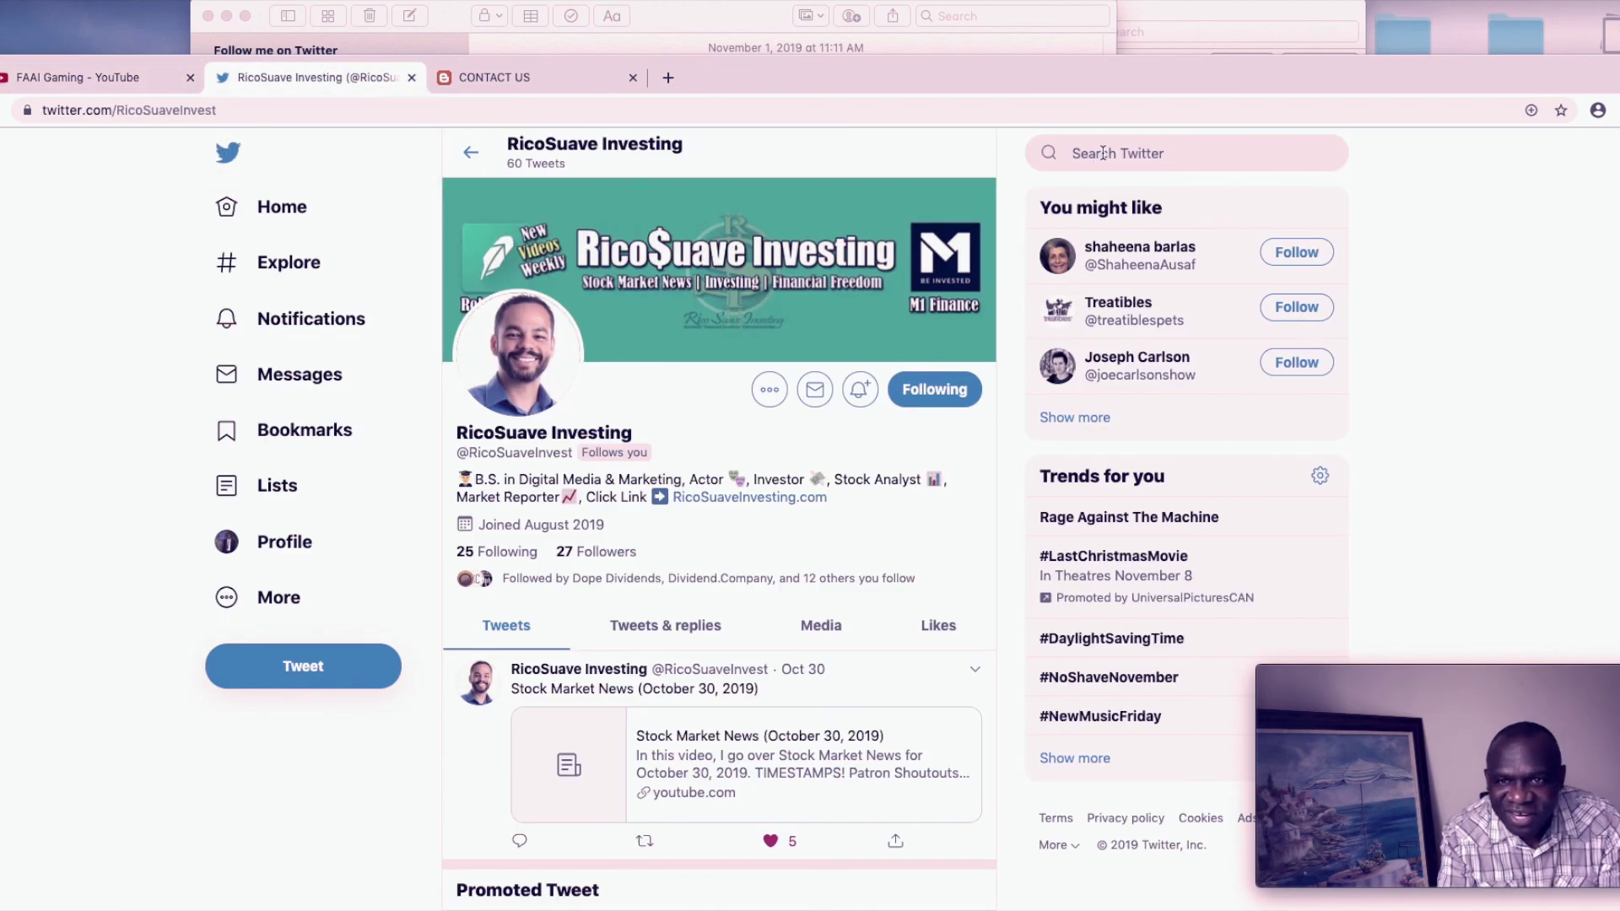
# Step: Show your own Twitter profile, then load the VE Univers blog homepage from its CONTACT US page
pyautogui.click(1059, 160)
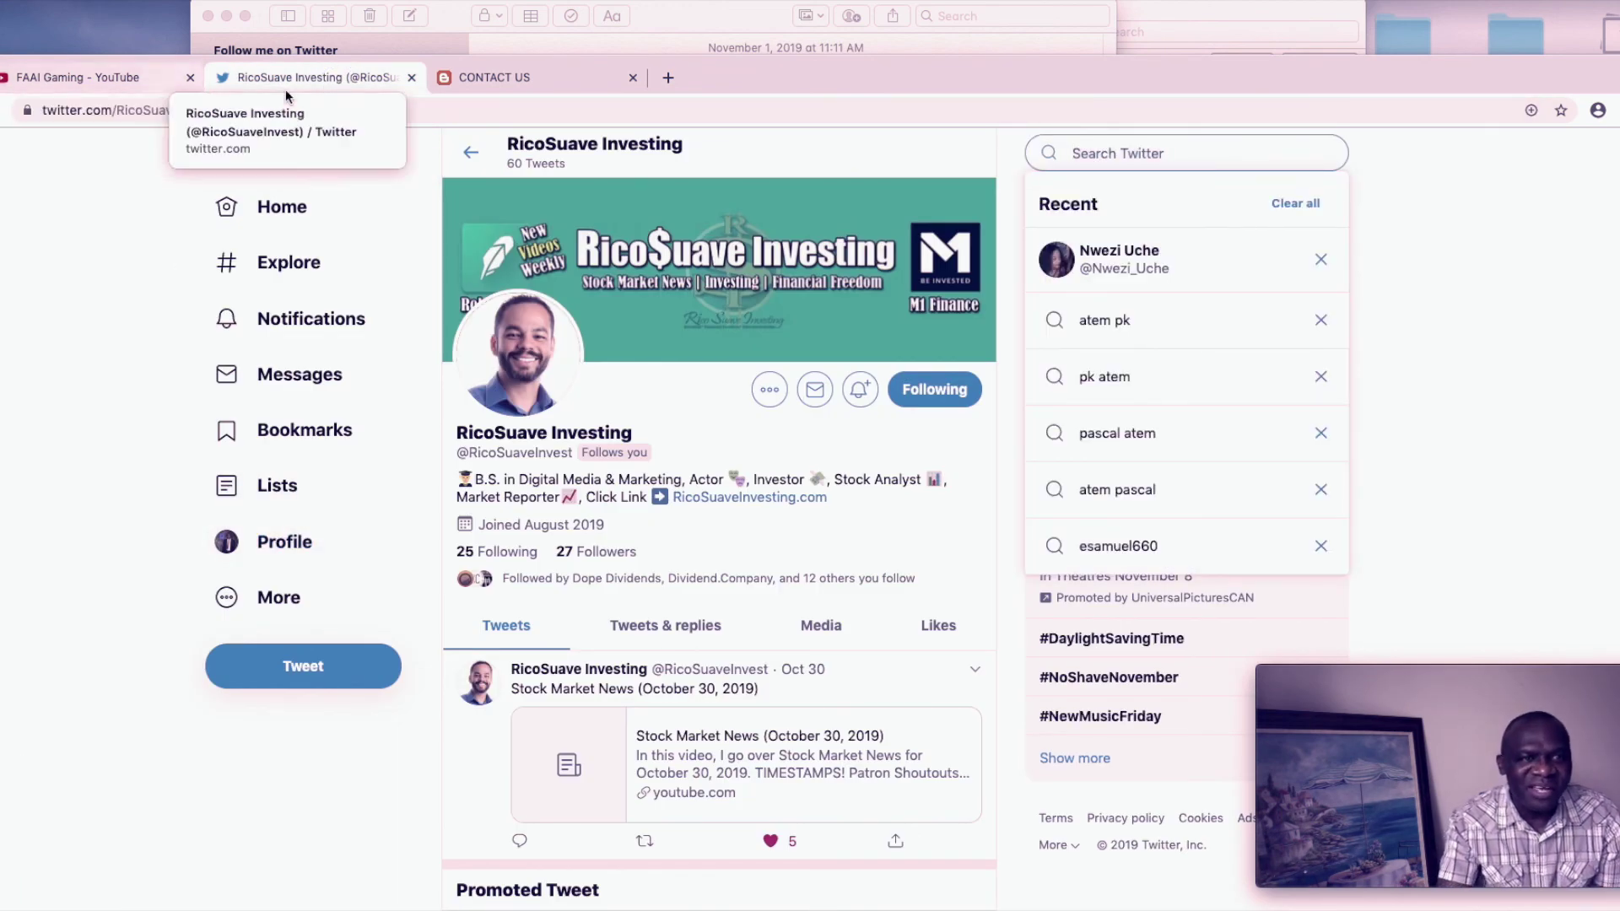
pyautogui.click(291, 544)
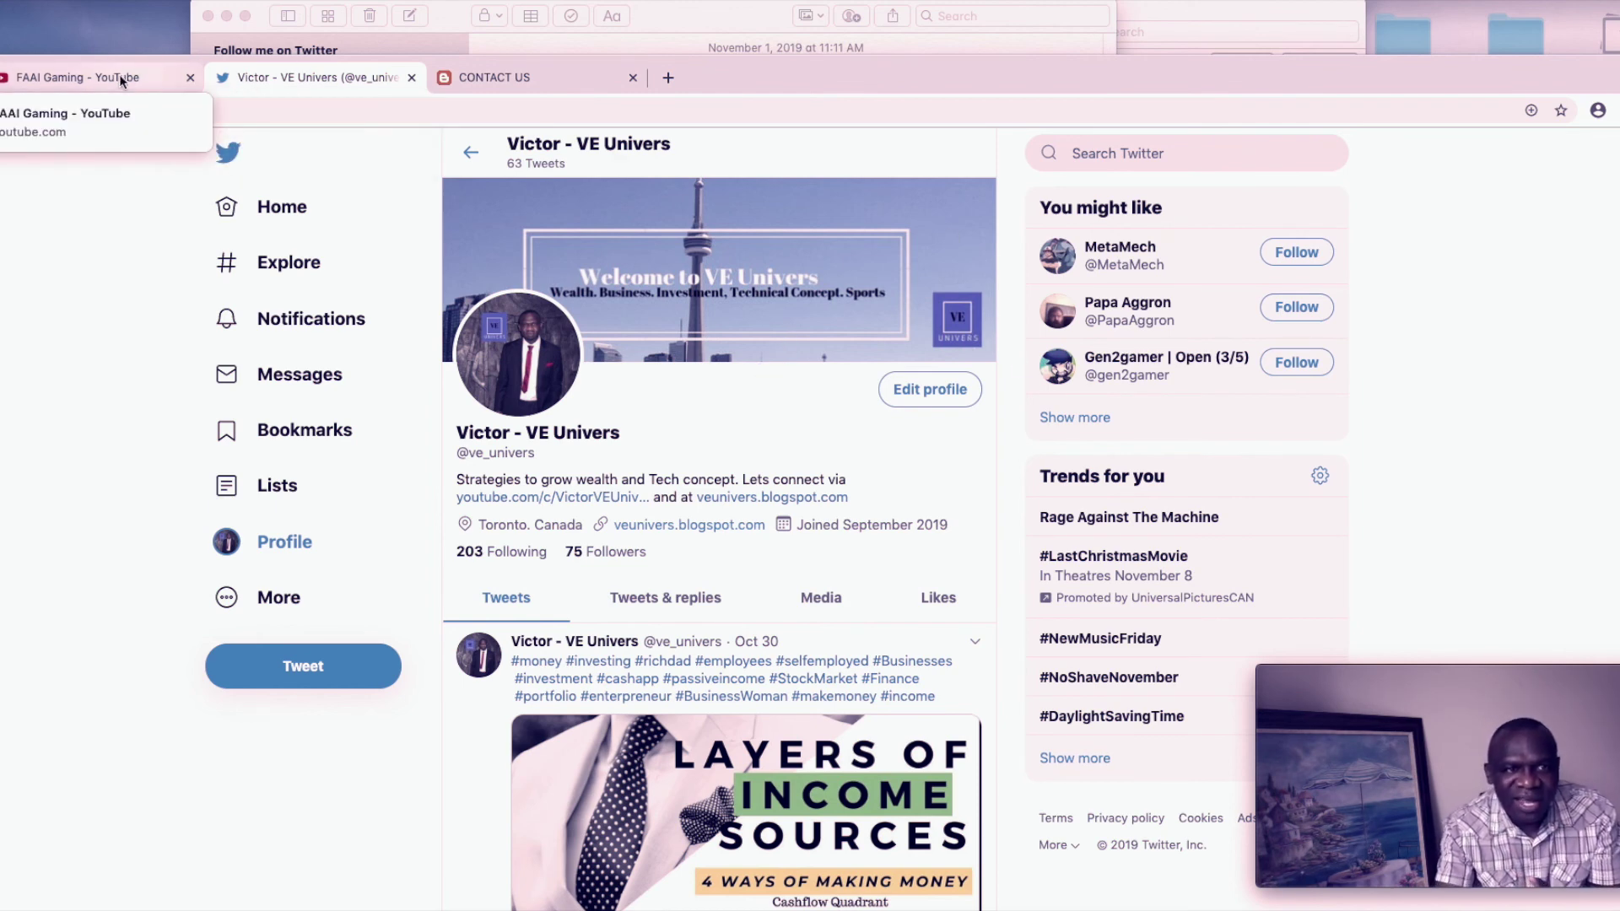
pyautogui.click(531, 77)
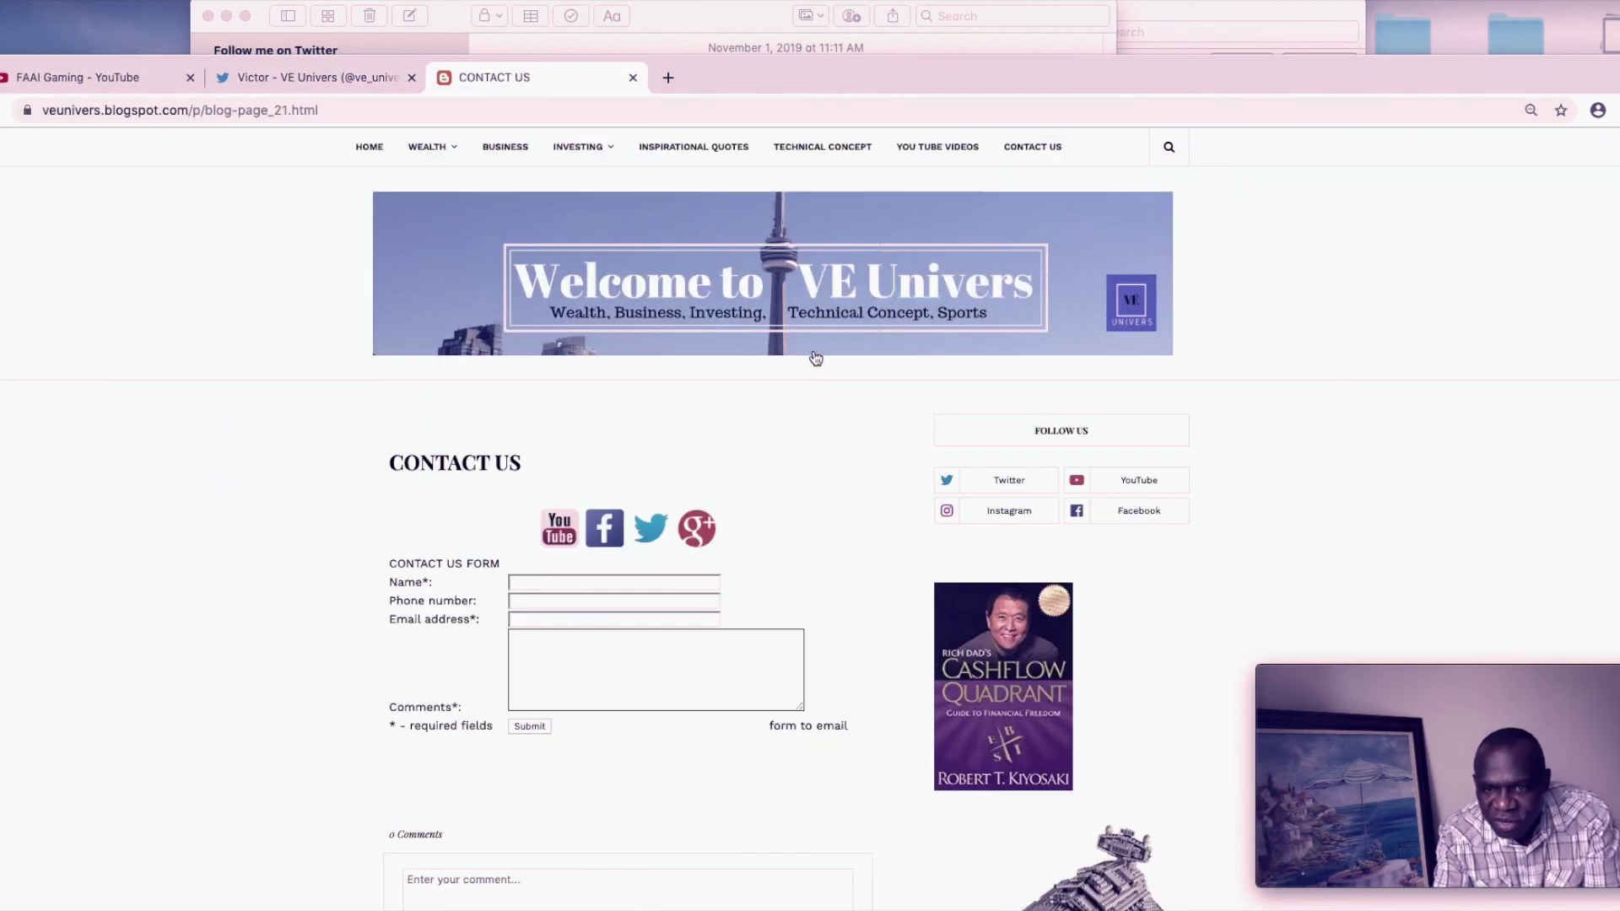
pyautogui.scroll(-4, 815, 361)
pyautogui.scroll(4, 565, 234)
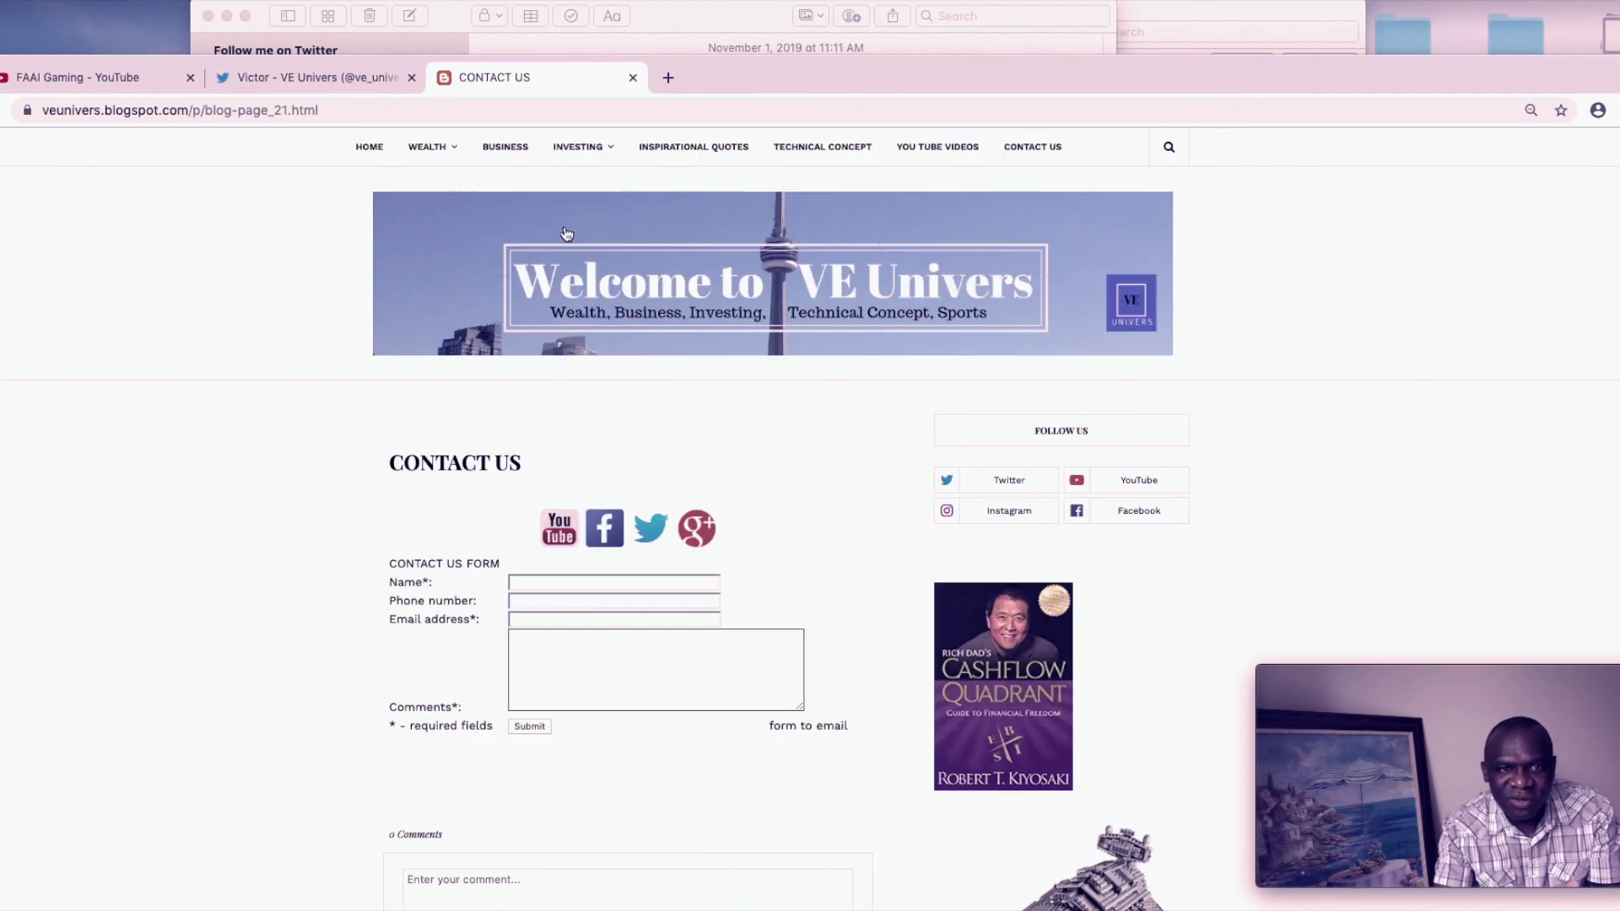
pyautogui.click(376, 155)
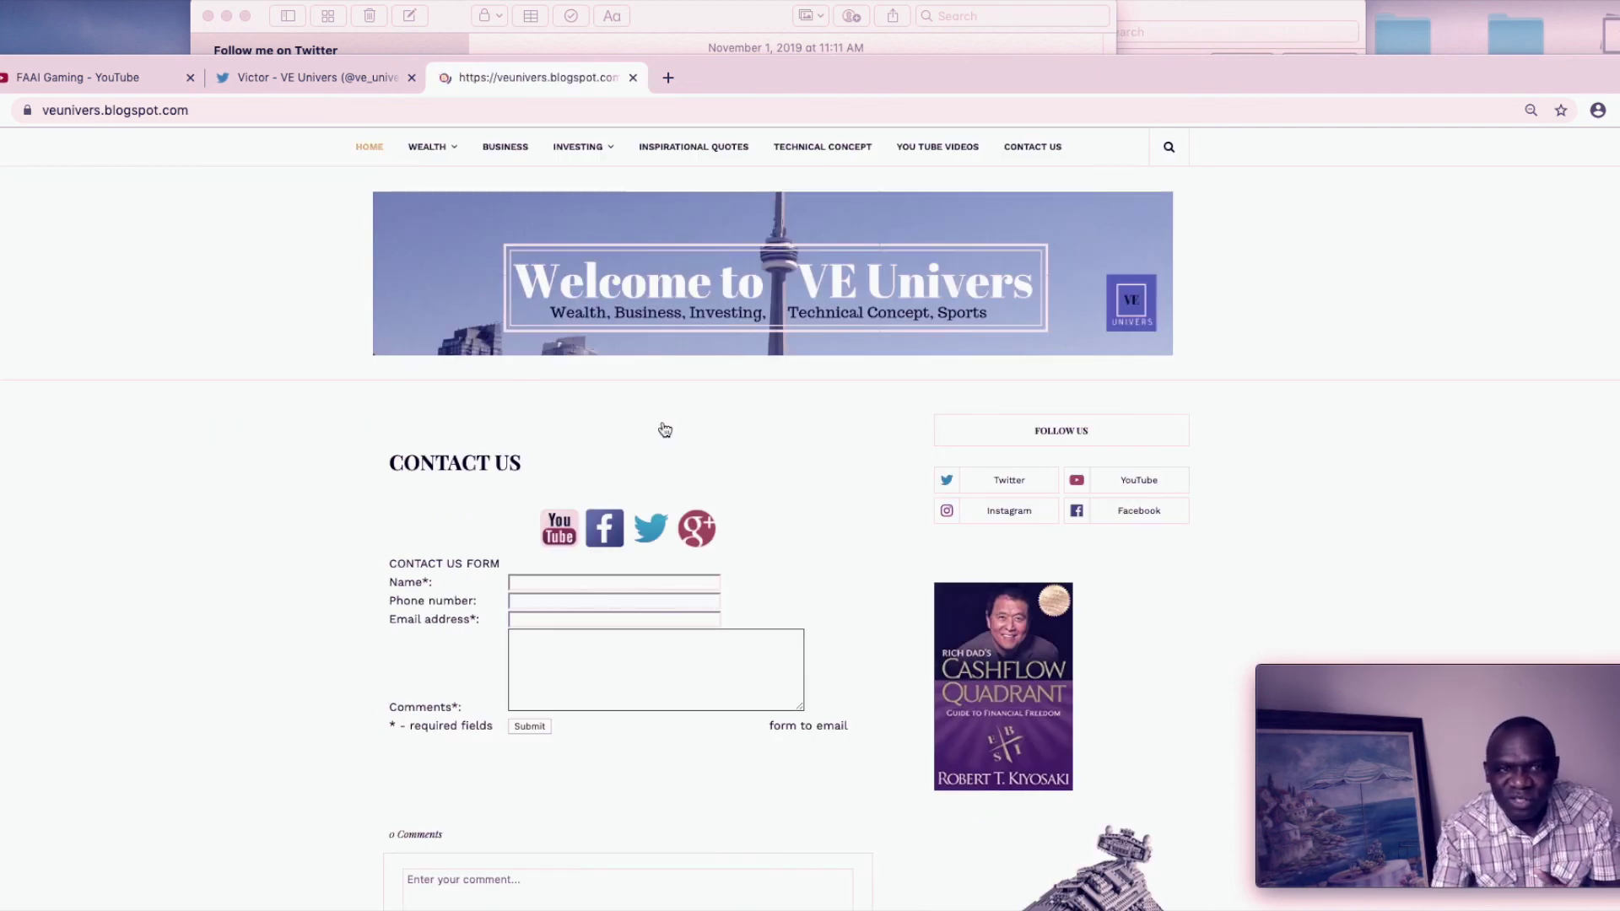
# Step: Return to the FAAI Gaming YouTube tab and bring up the account options
pyautogui.click(112, 82)
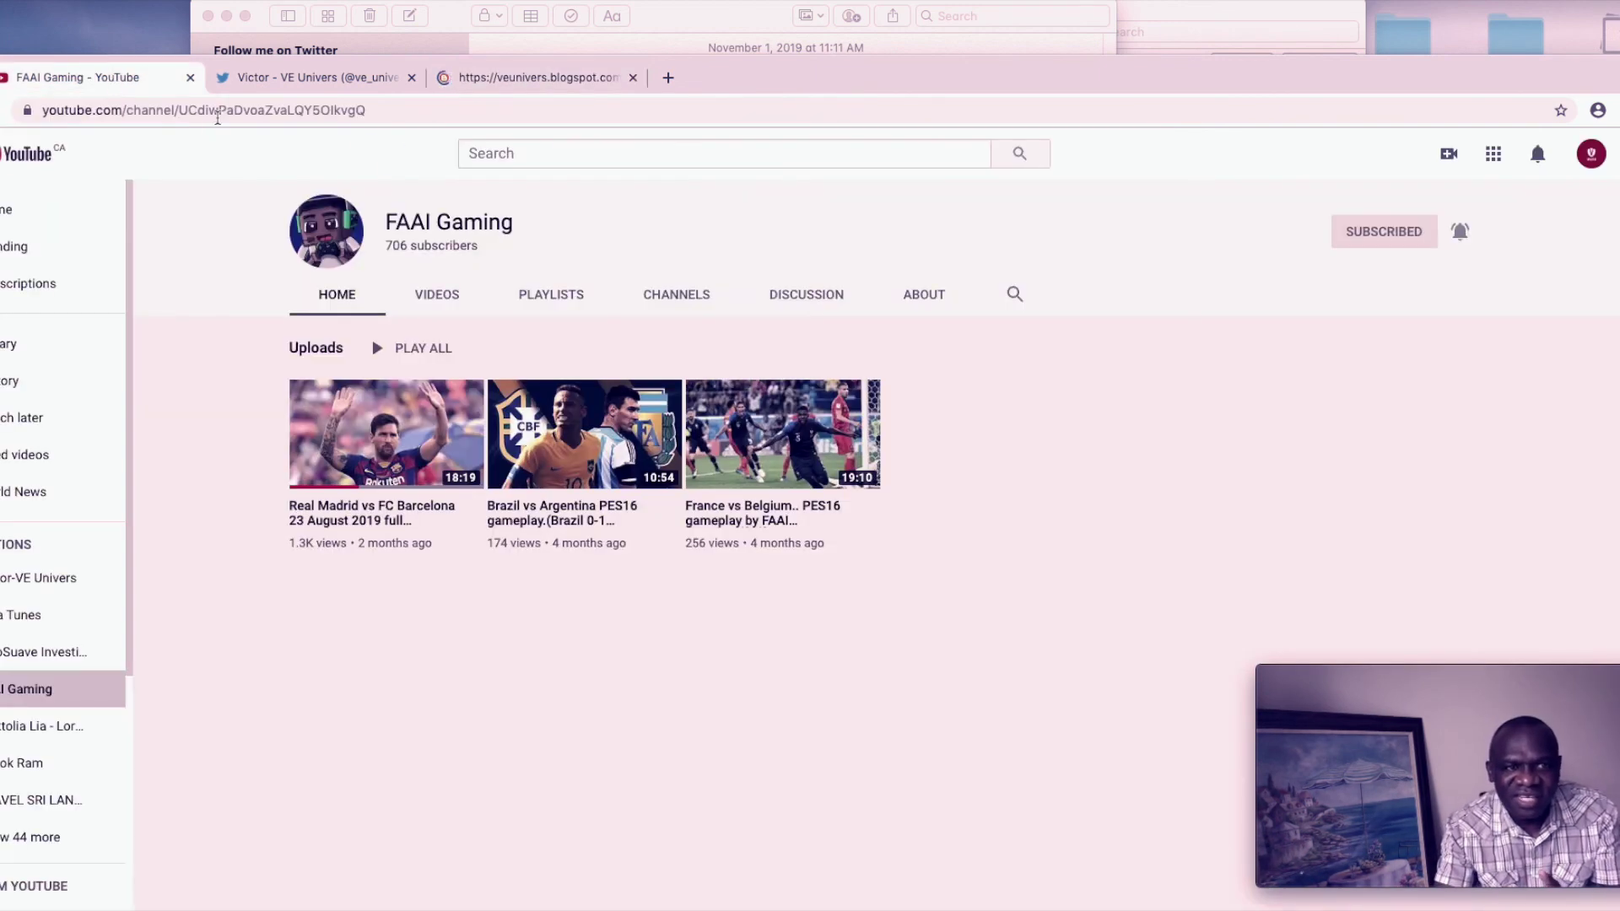
pyautogui.click(1590, 156)
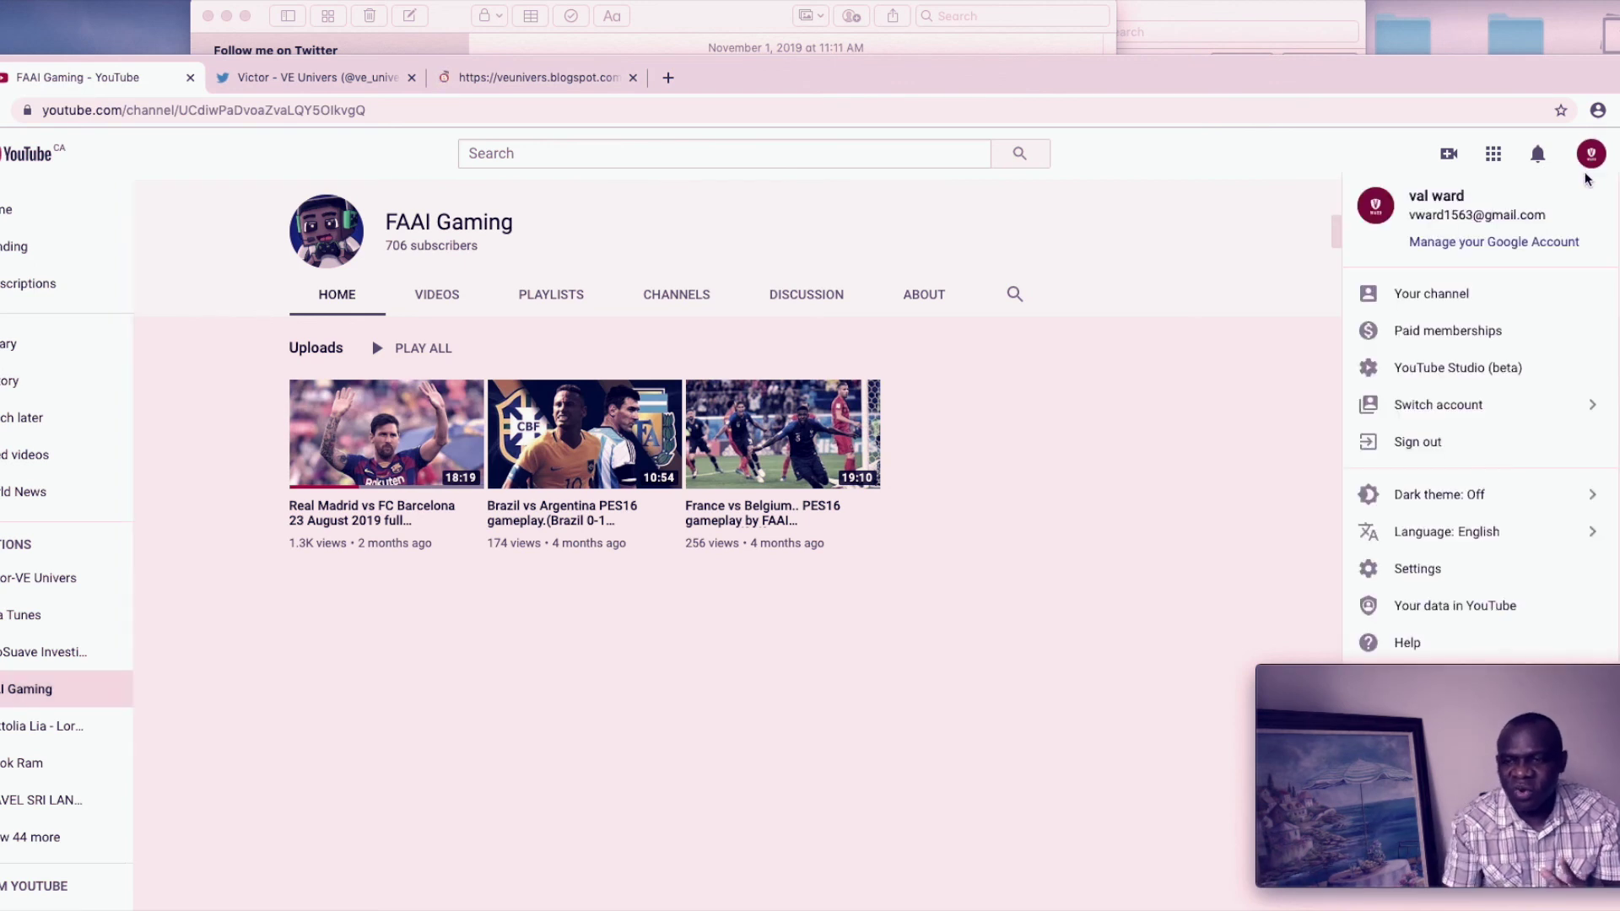